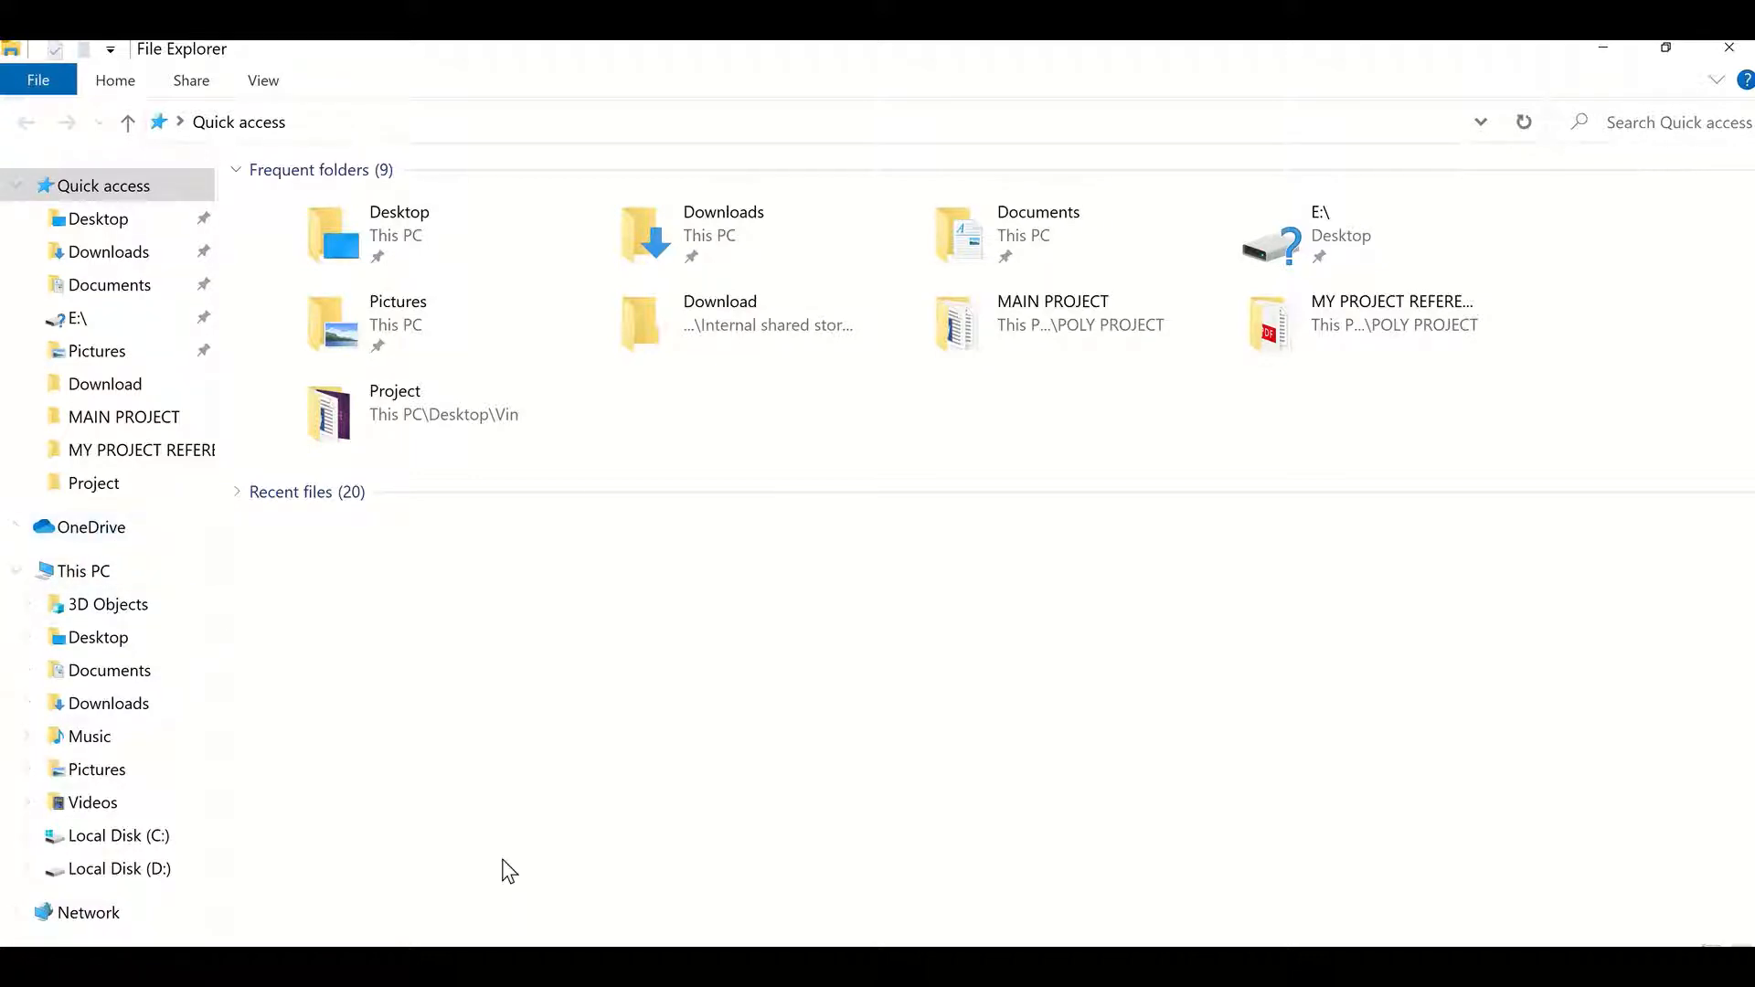
Step: Open OneDrive from the navigation pane to launch its setup
left_click(113, 541)
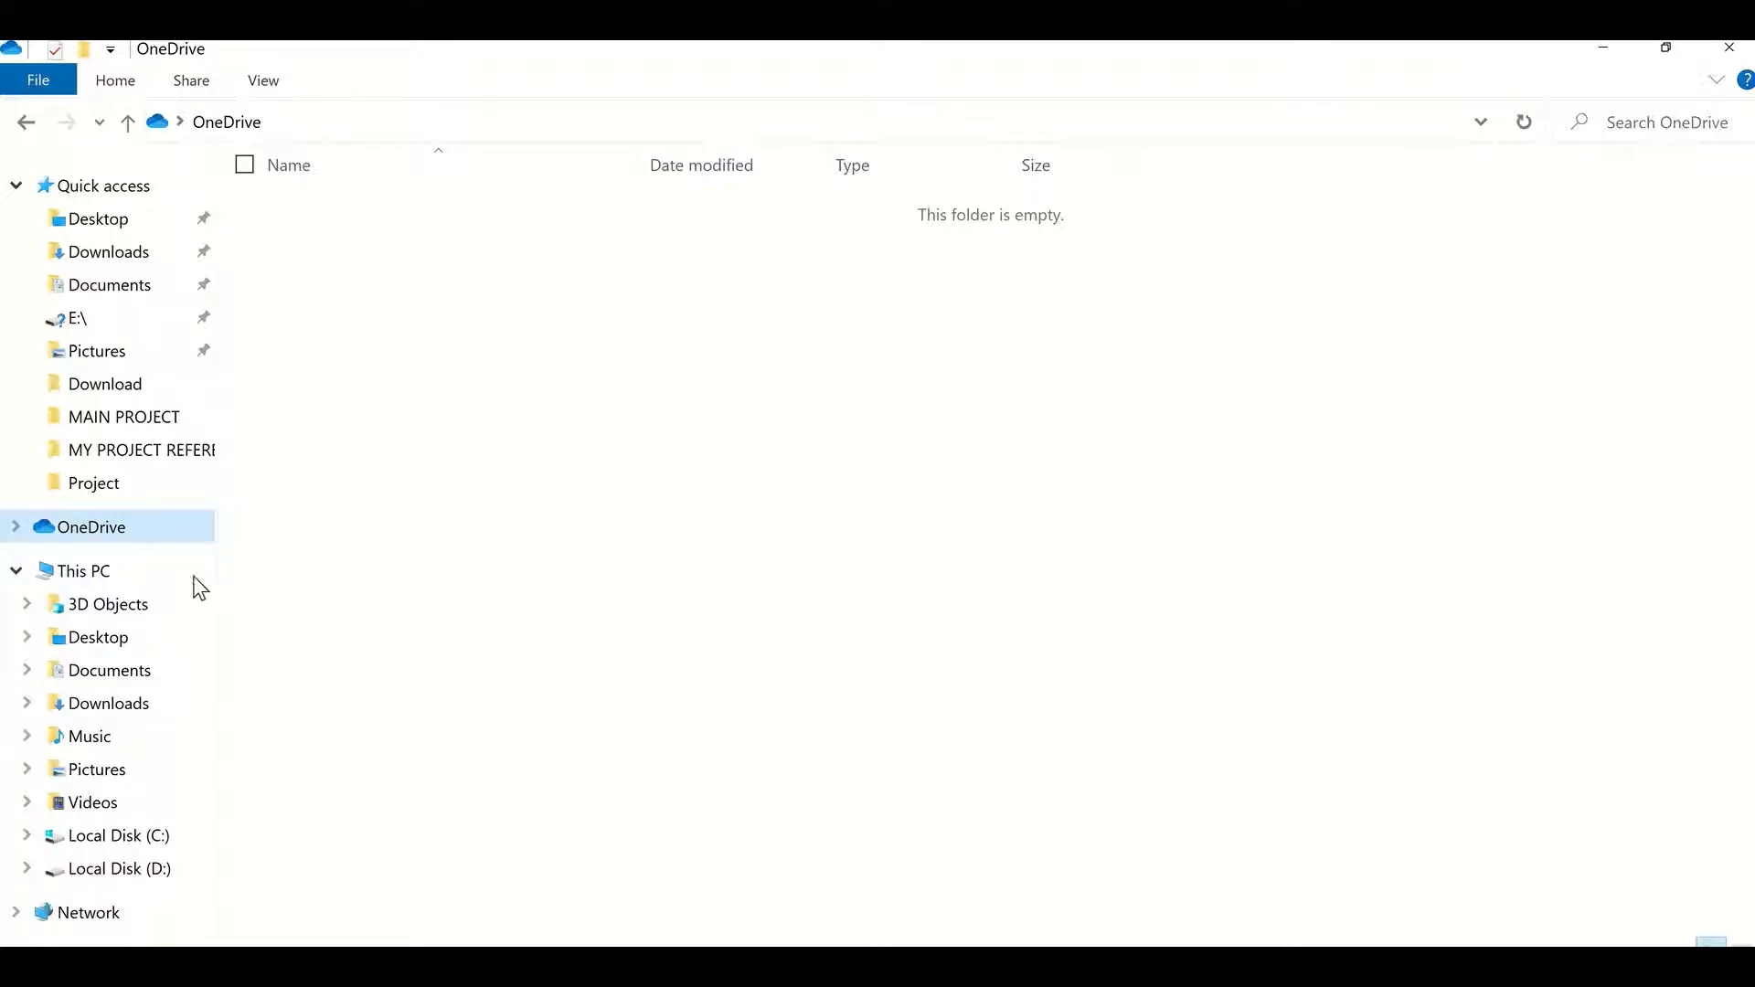
right_click(113, 538)
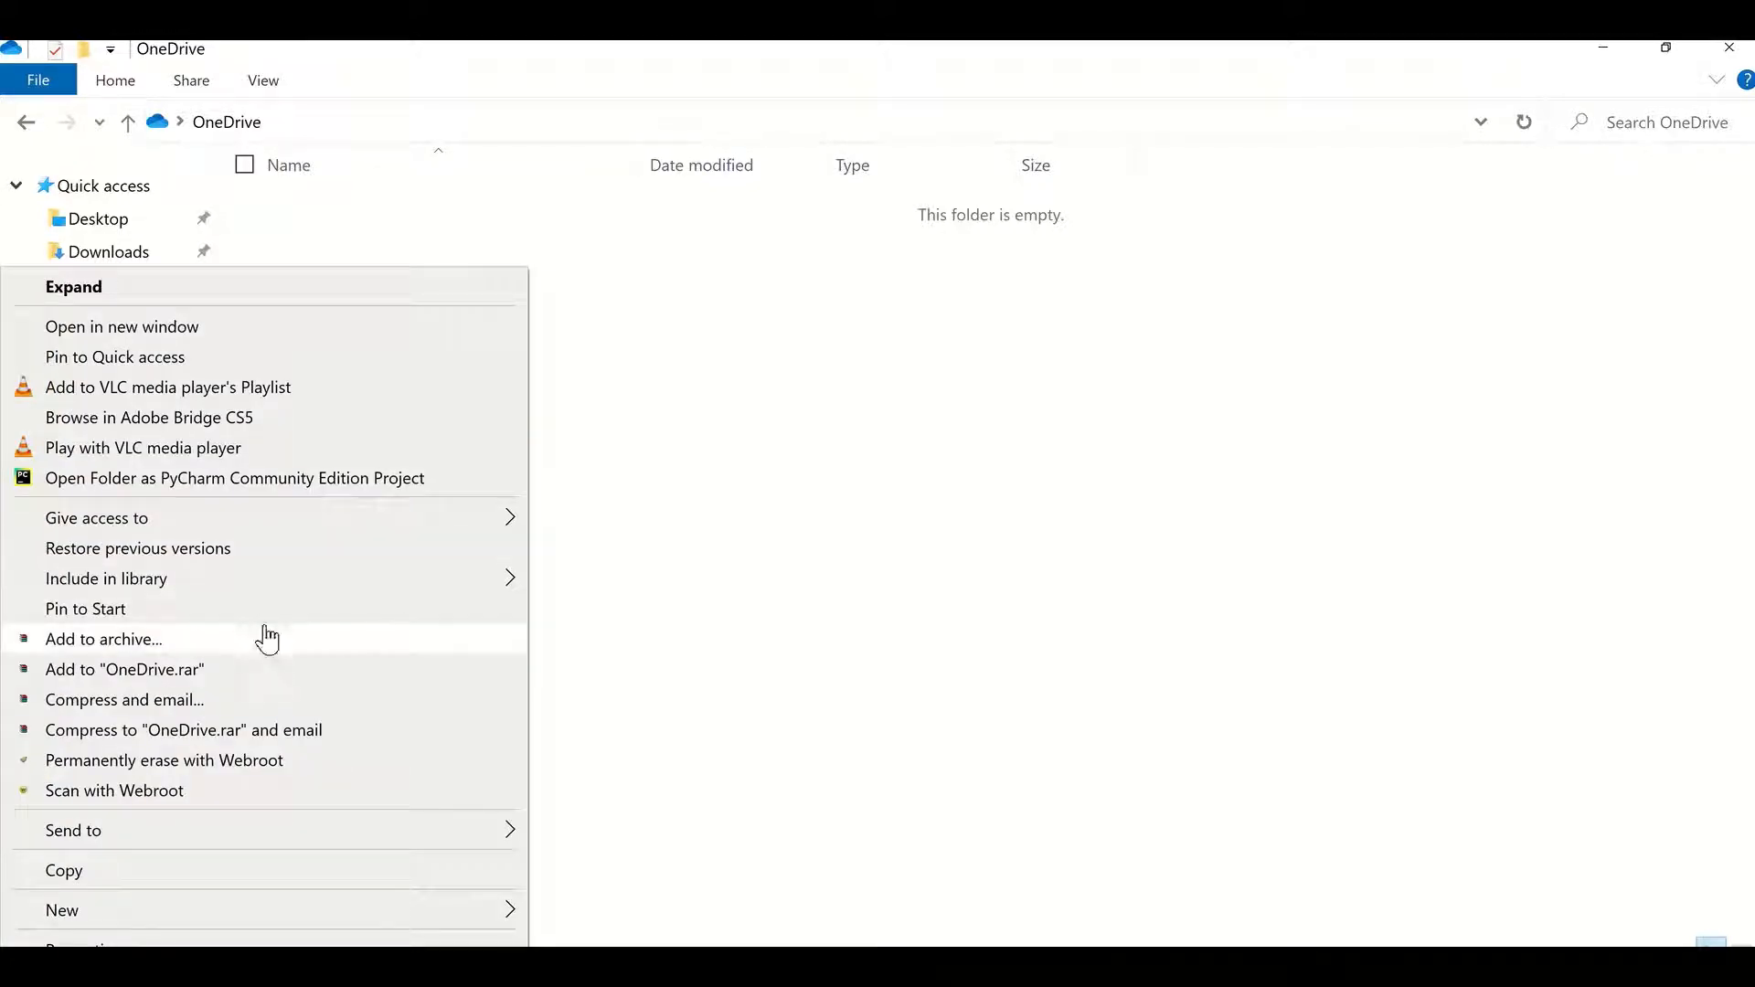
left_click(545, 629)
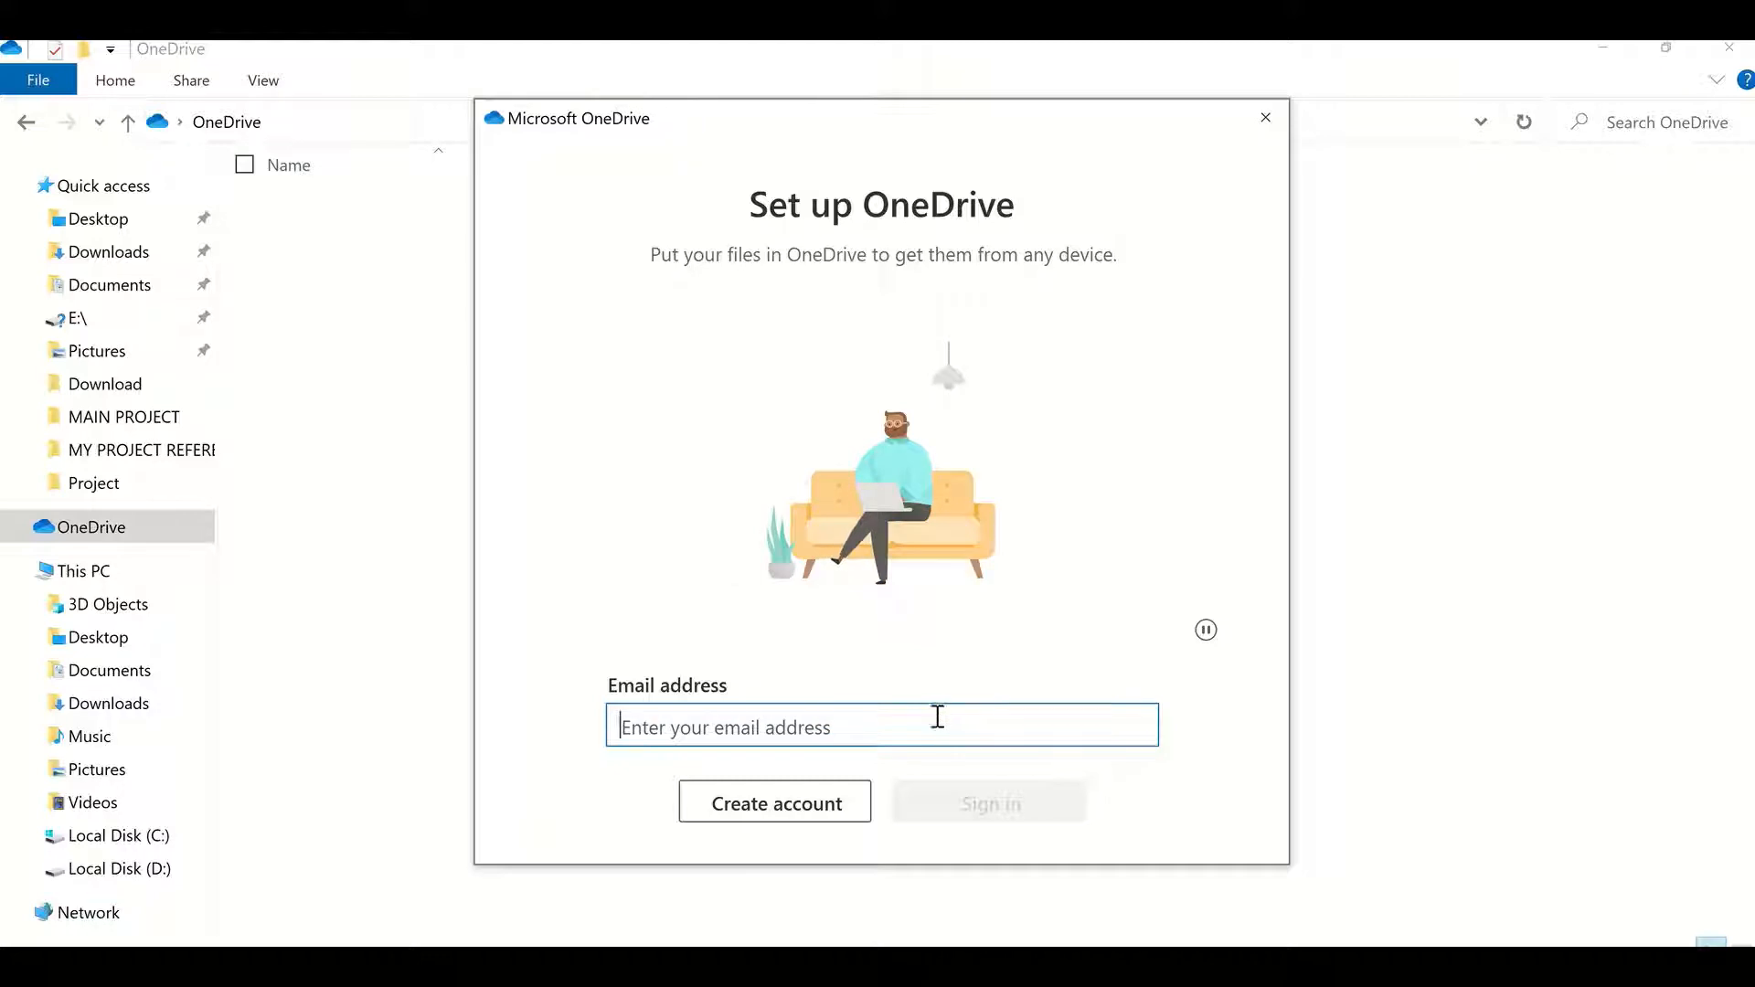
Step: Choose to create an account from the setup and dismiss the upgrade offer on the OneDrive website
left_click(768, 809)
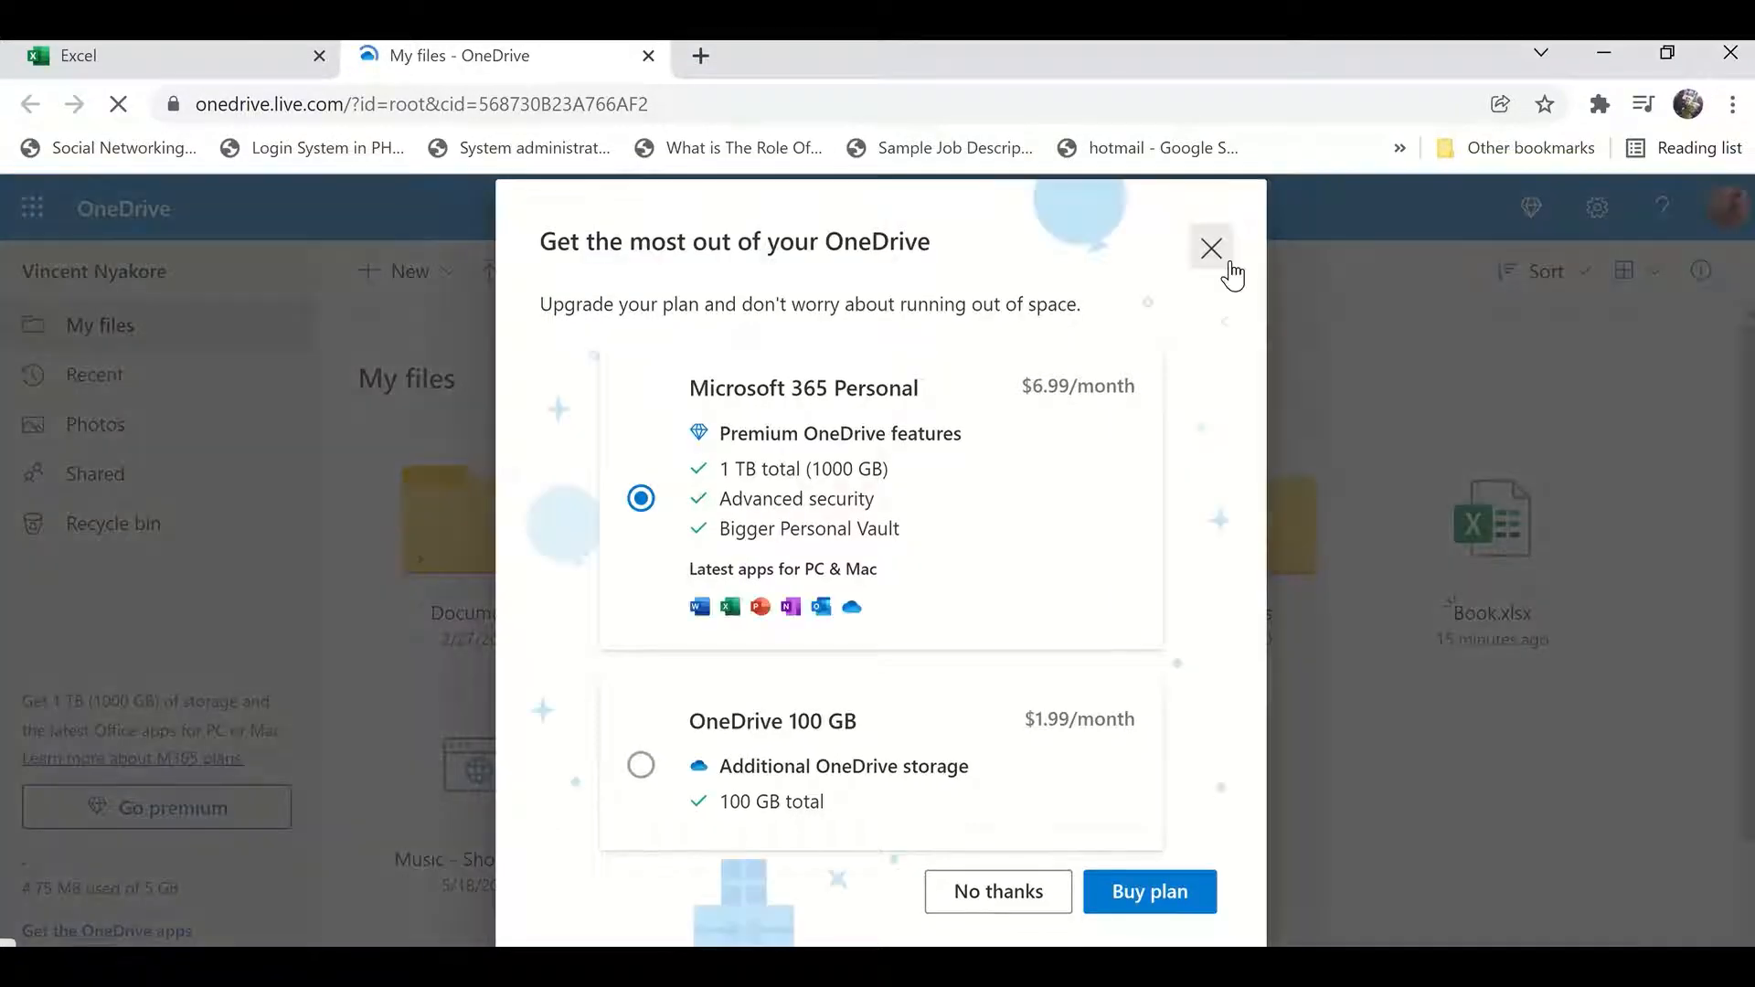
left_click(1223, 257)
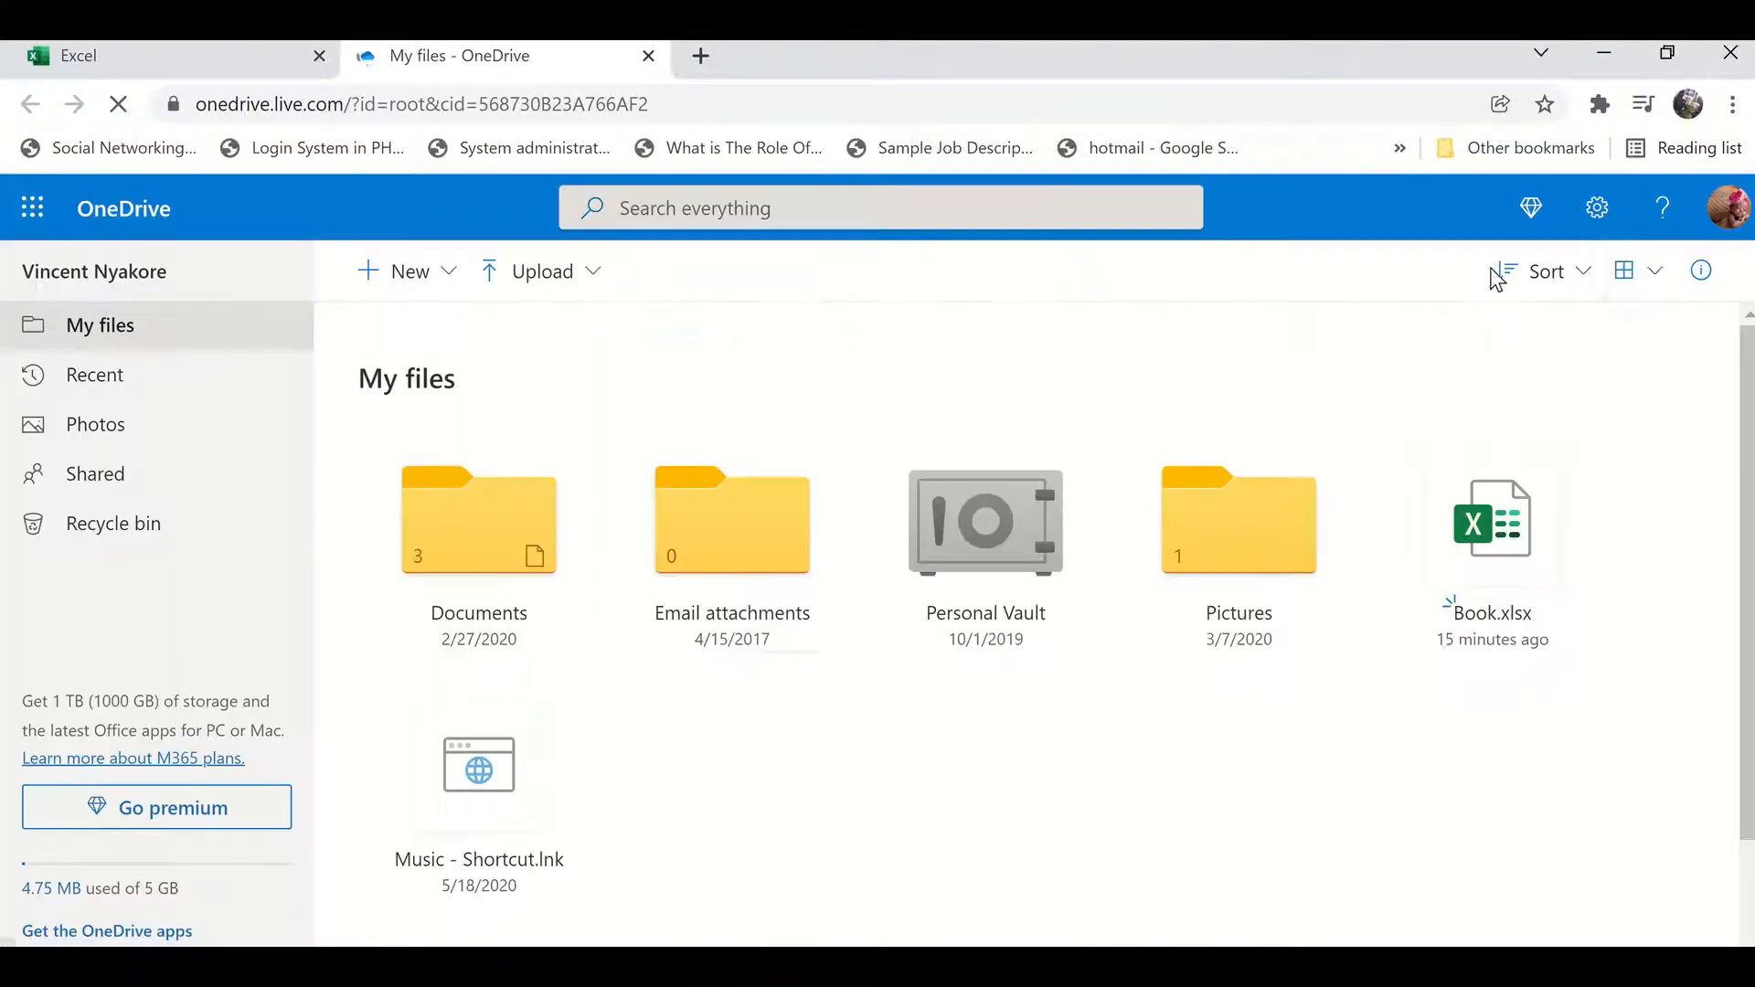
Step: Sign out of the Microsoft account on the OneDrive website and close its browser tab
left_click(1705, 229)
left_click(1706, 230)
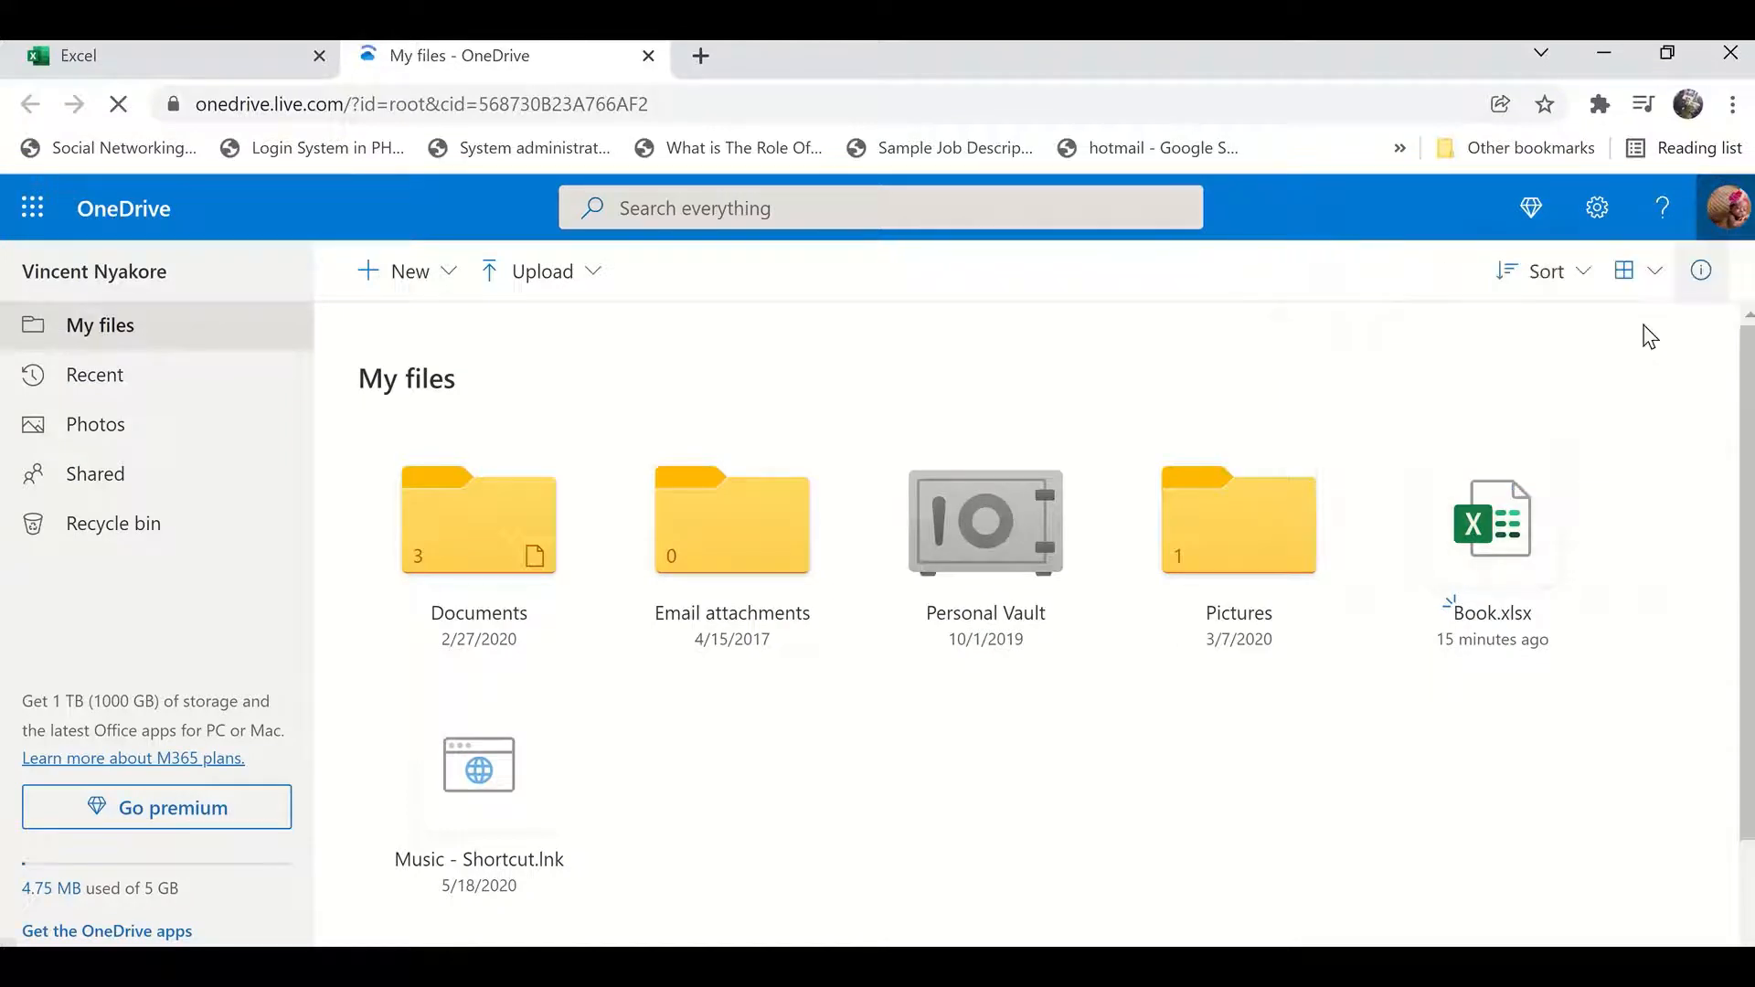
left_click(1731, 236)
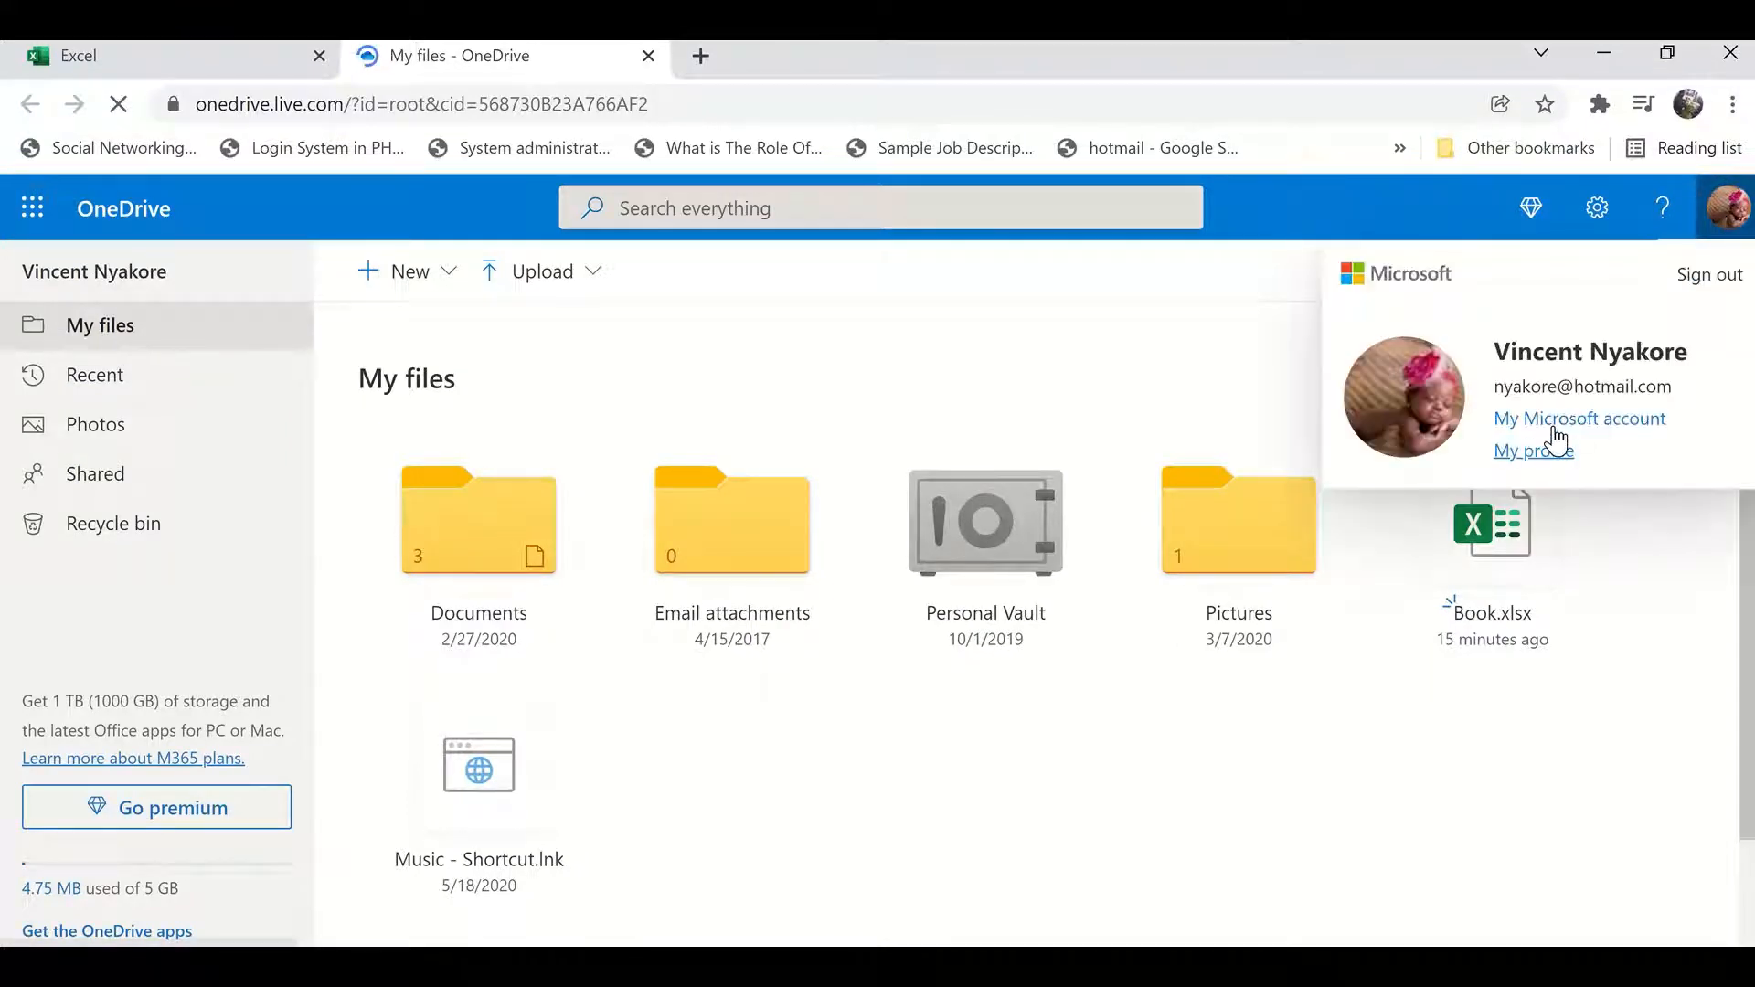
left_click(448, 399)
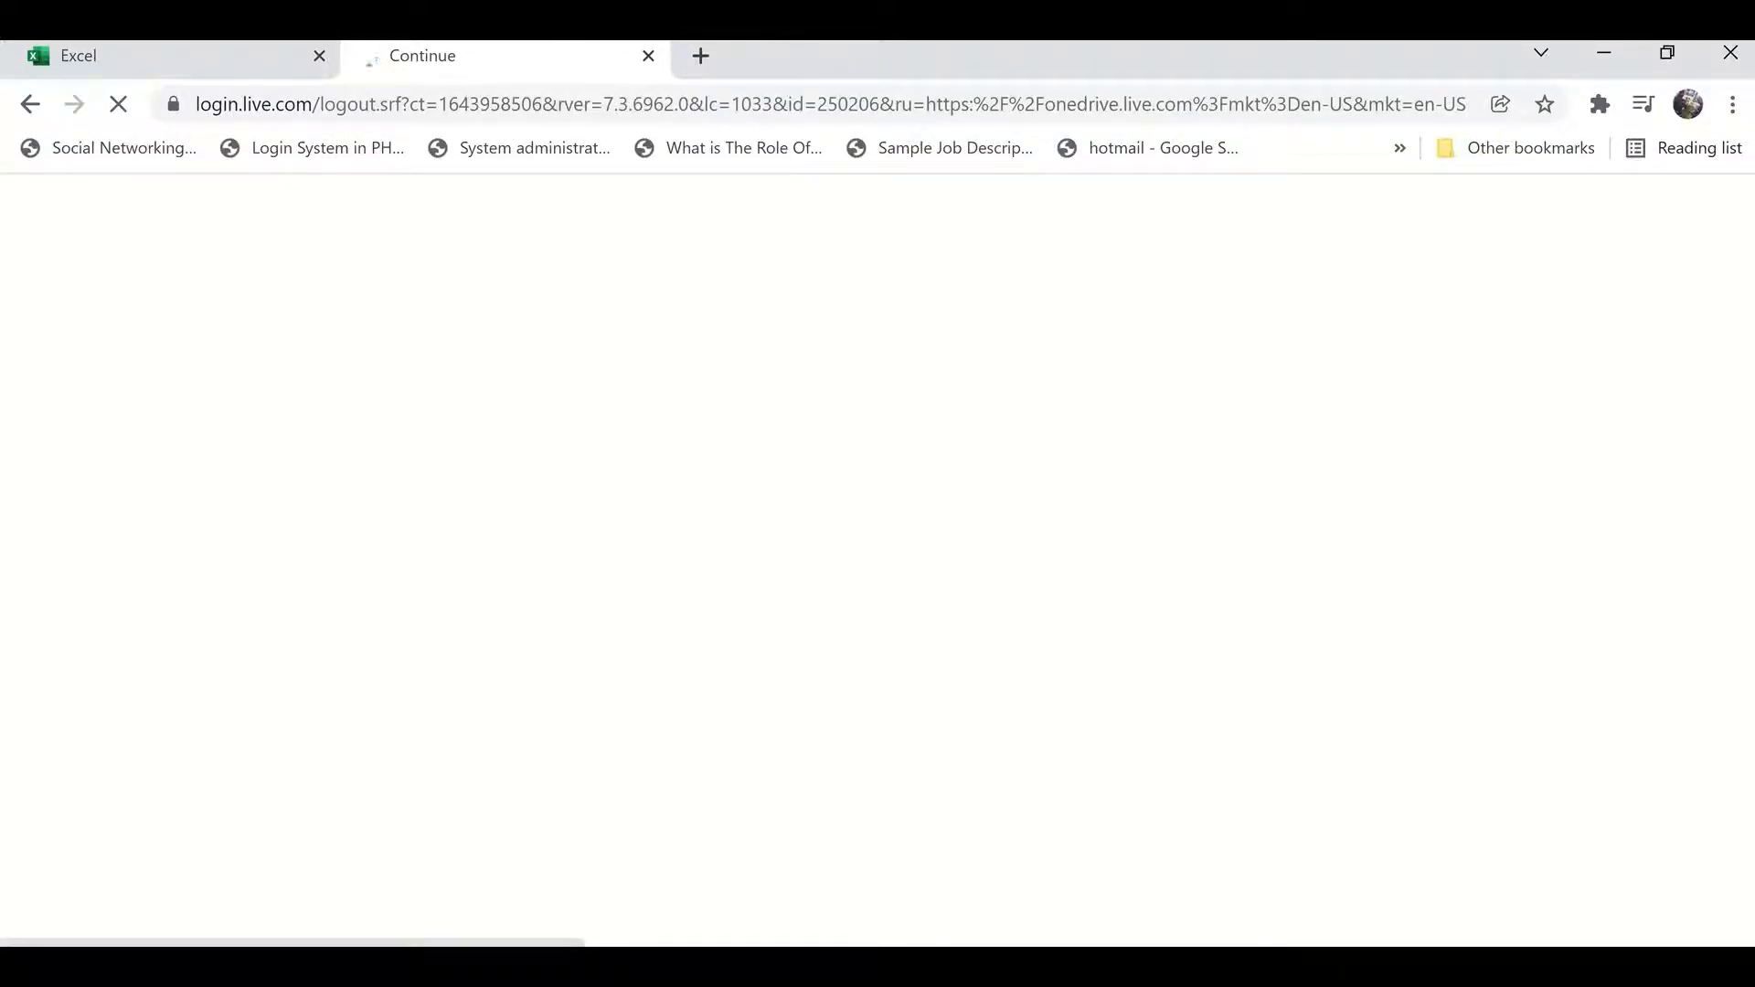
mouse_move(923, 969)
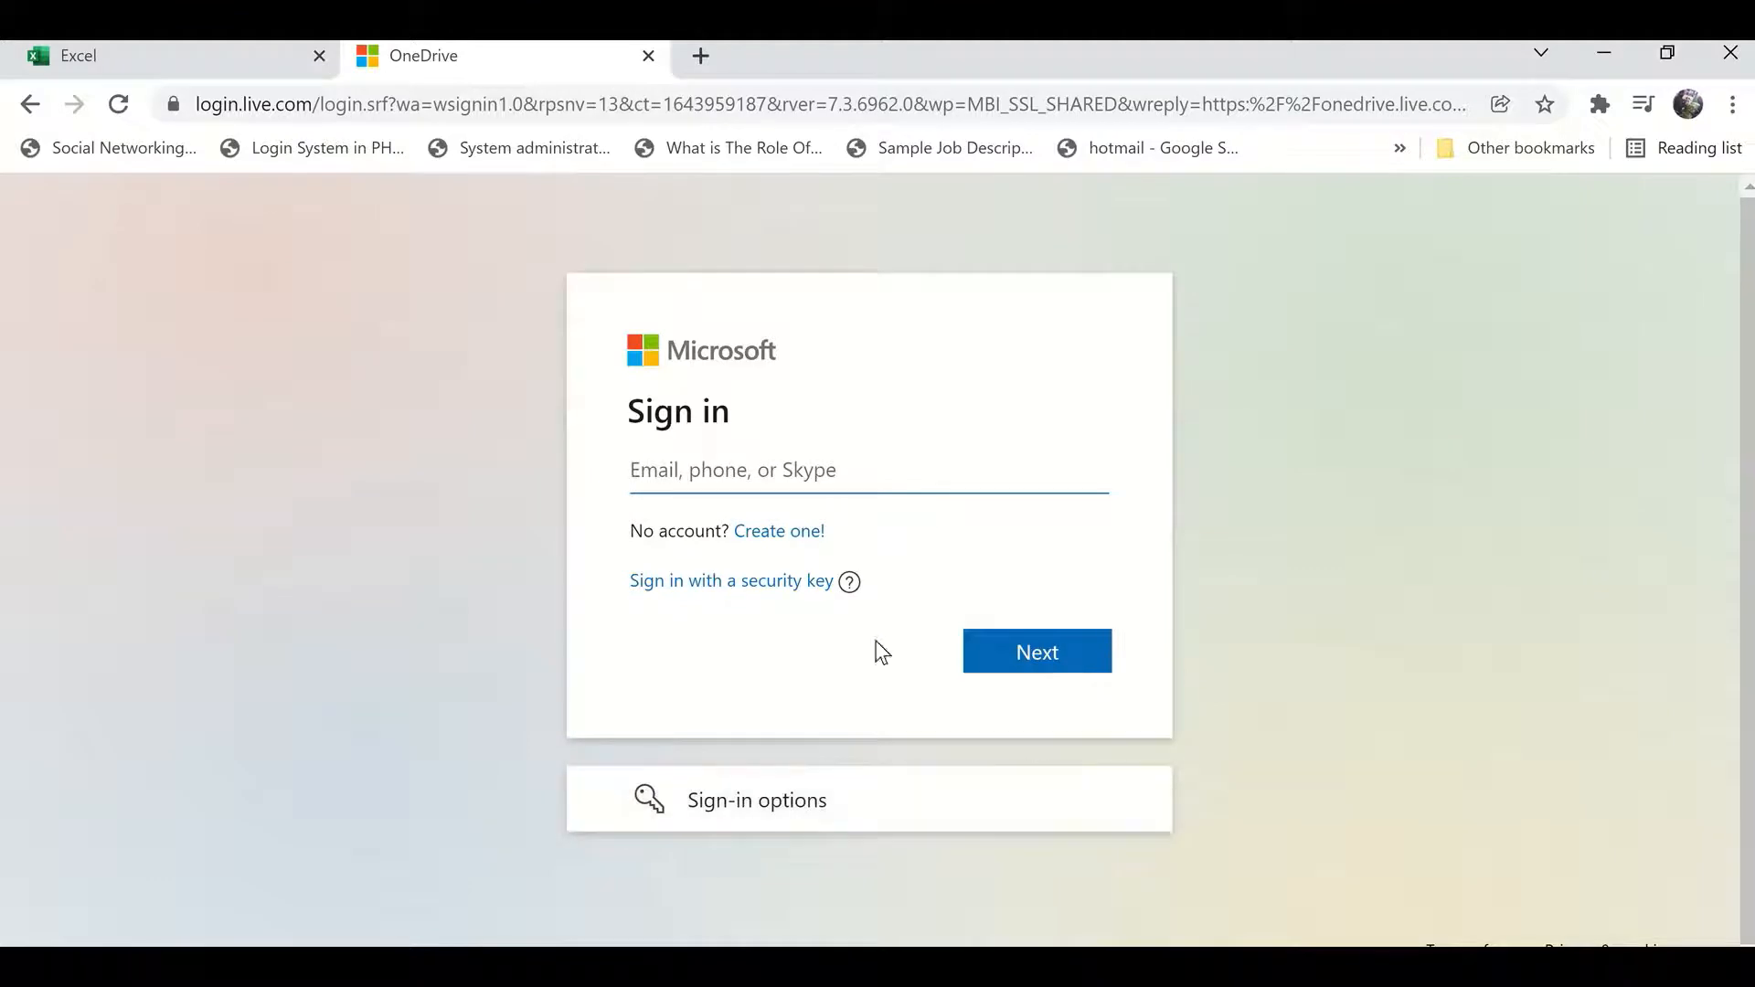
left_click(780, 533)
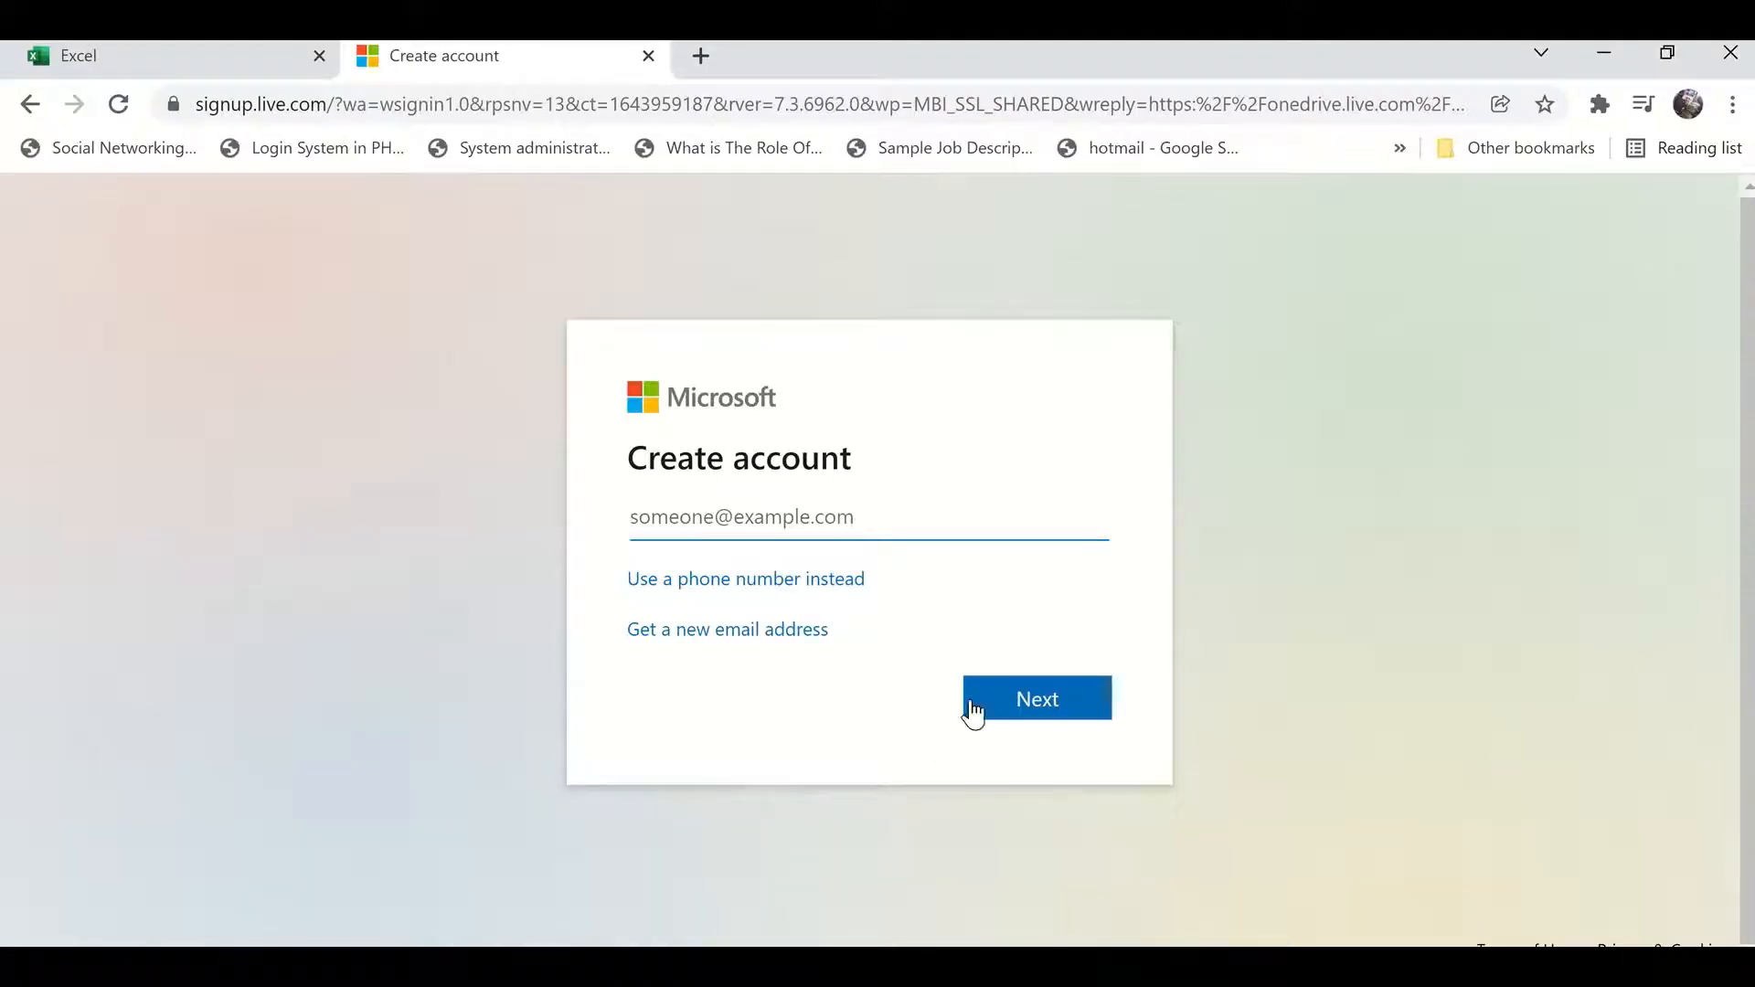
left_click(649, 56)
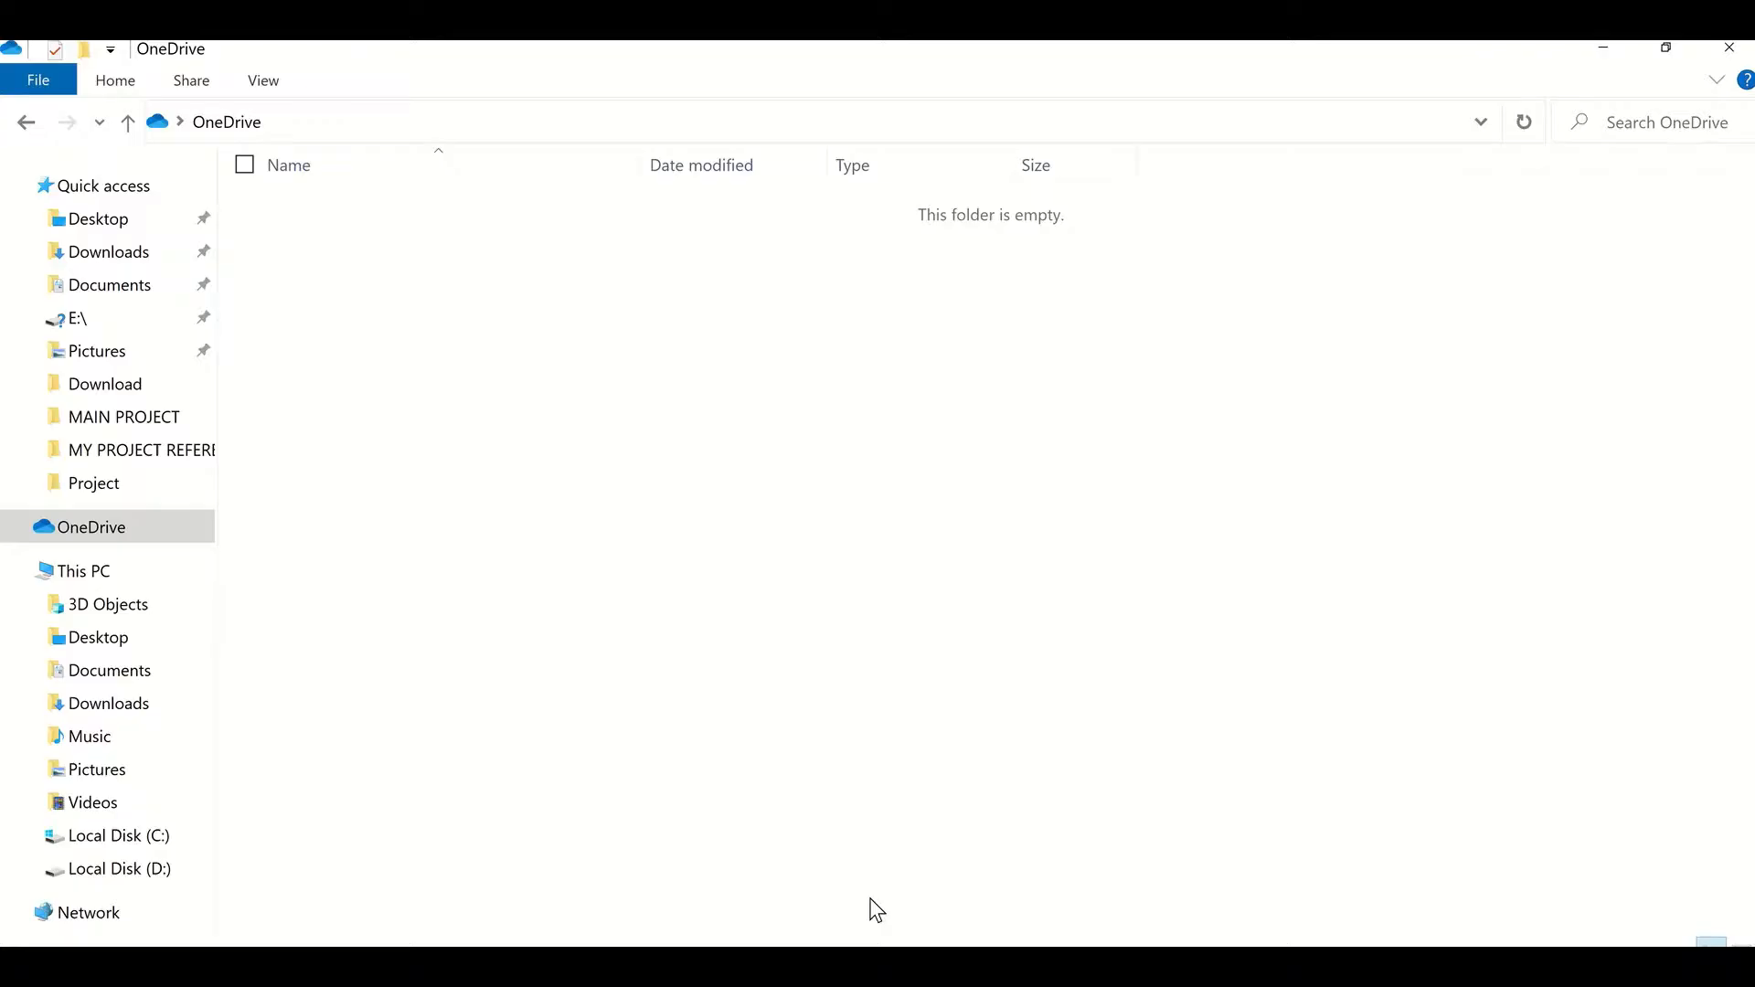
Step: Reopen the OneDrive setup and enter the account e-mail address
left_click(106, 528)
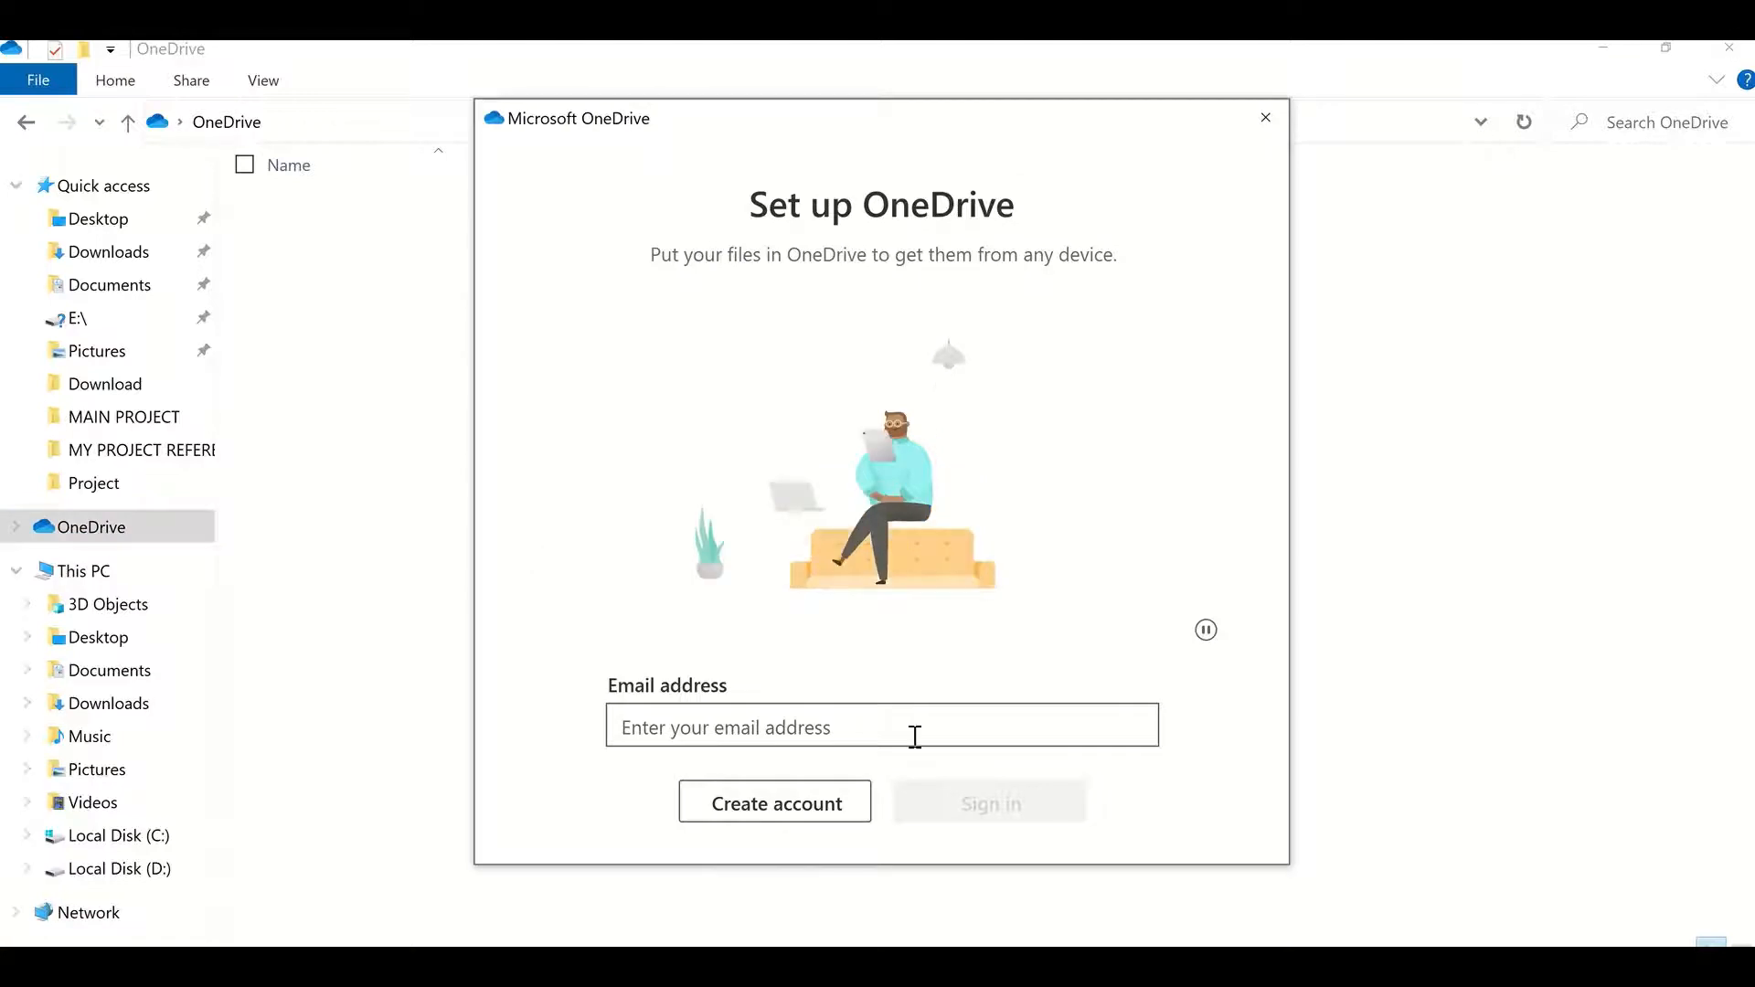
left_click(853, 718)
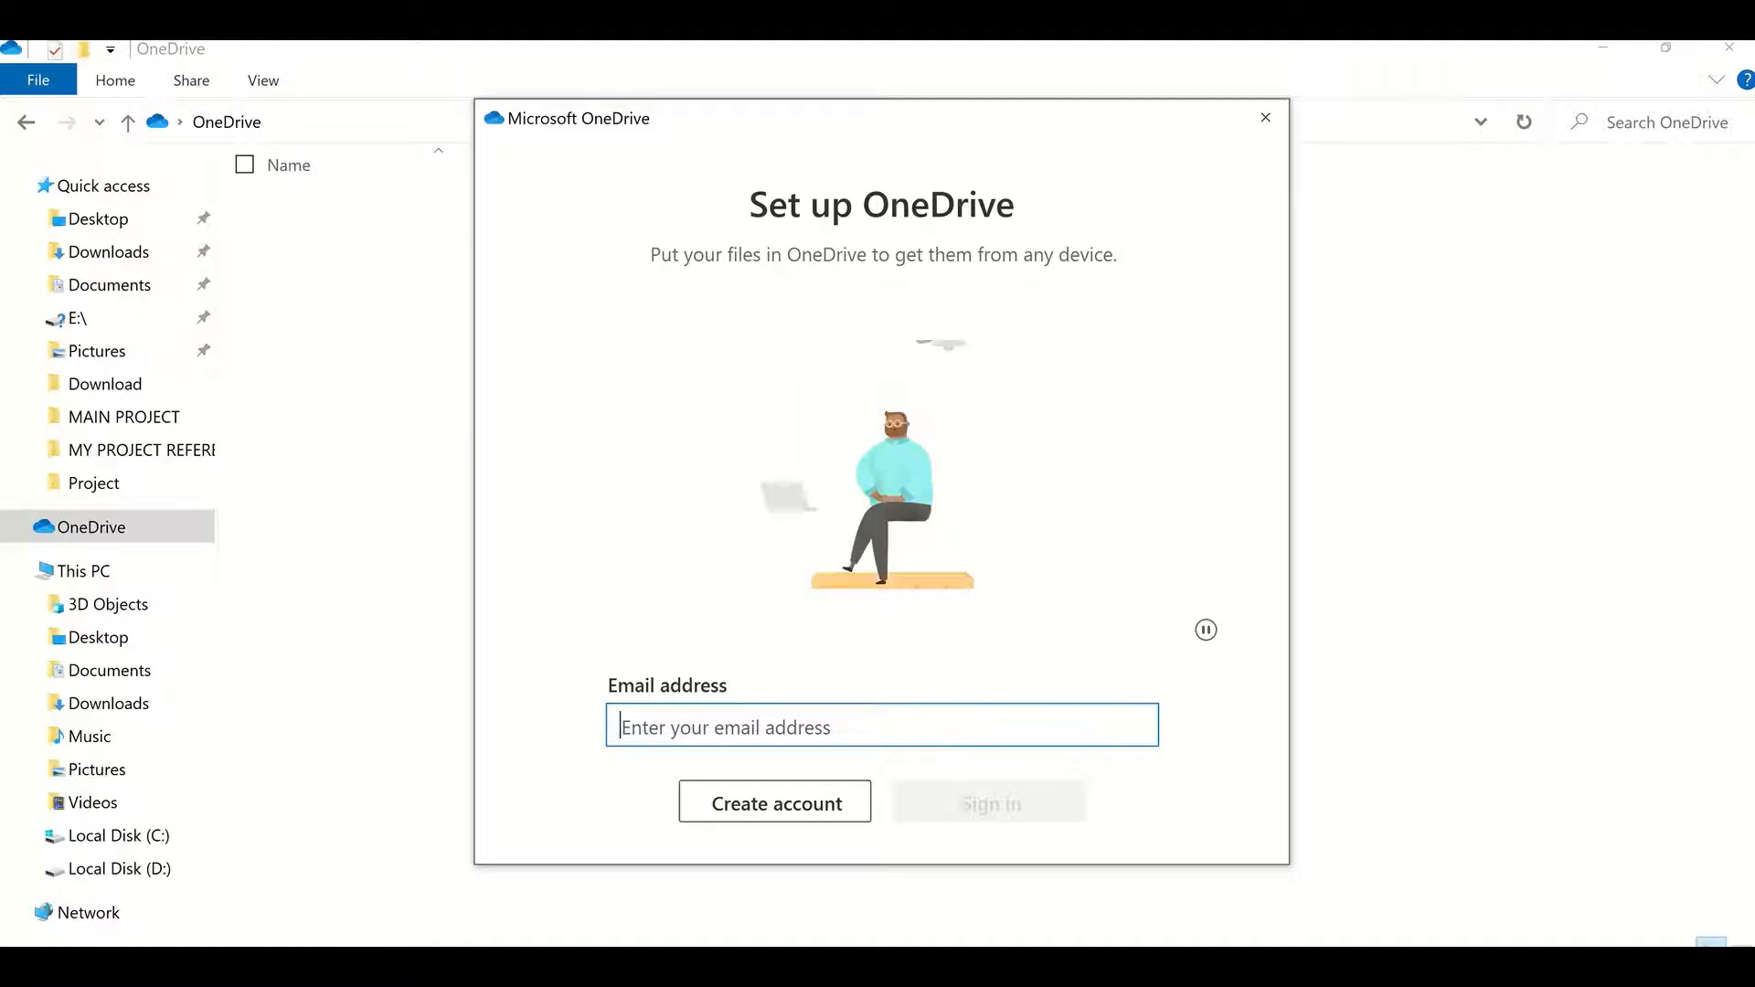
type("ntyakc")
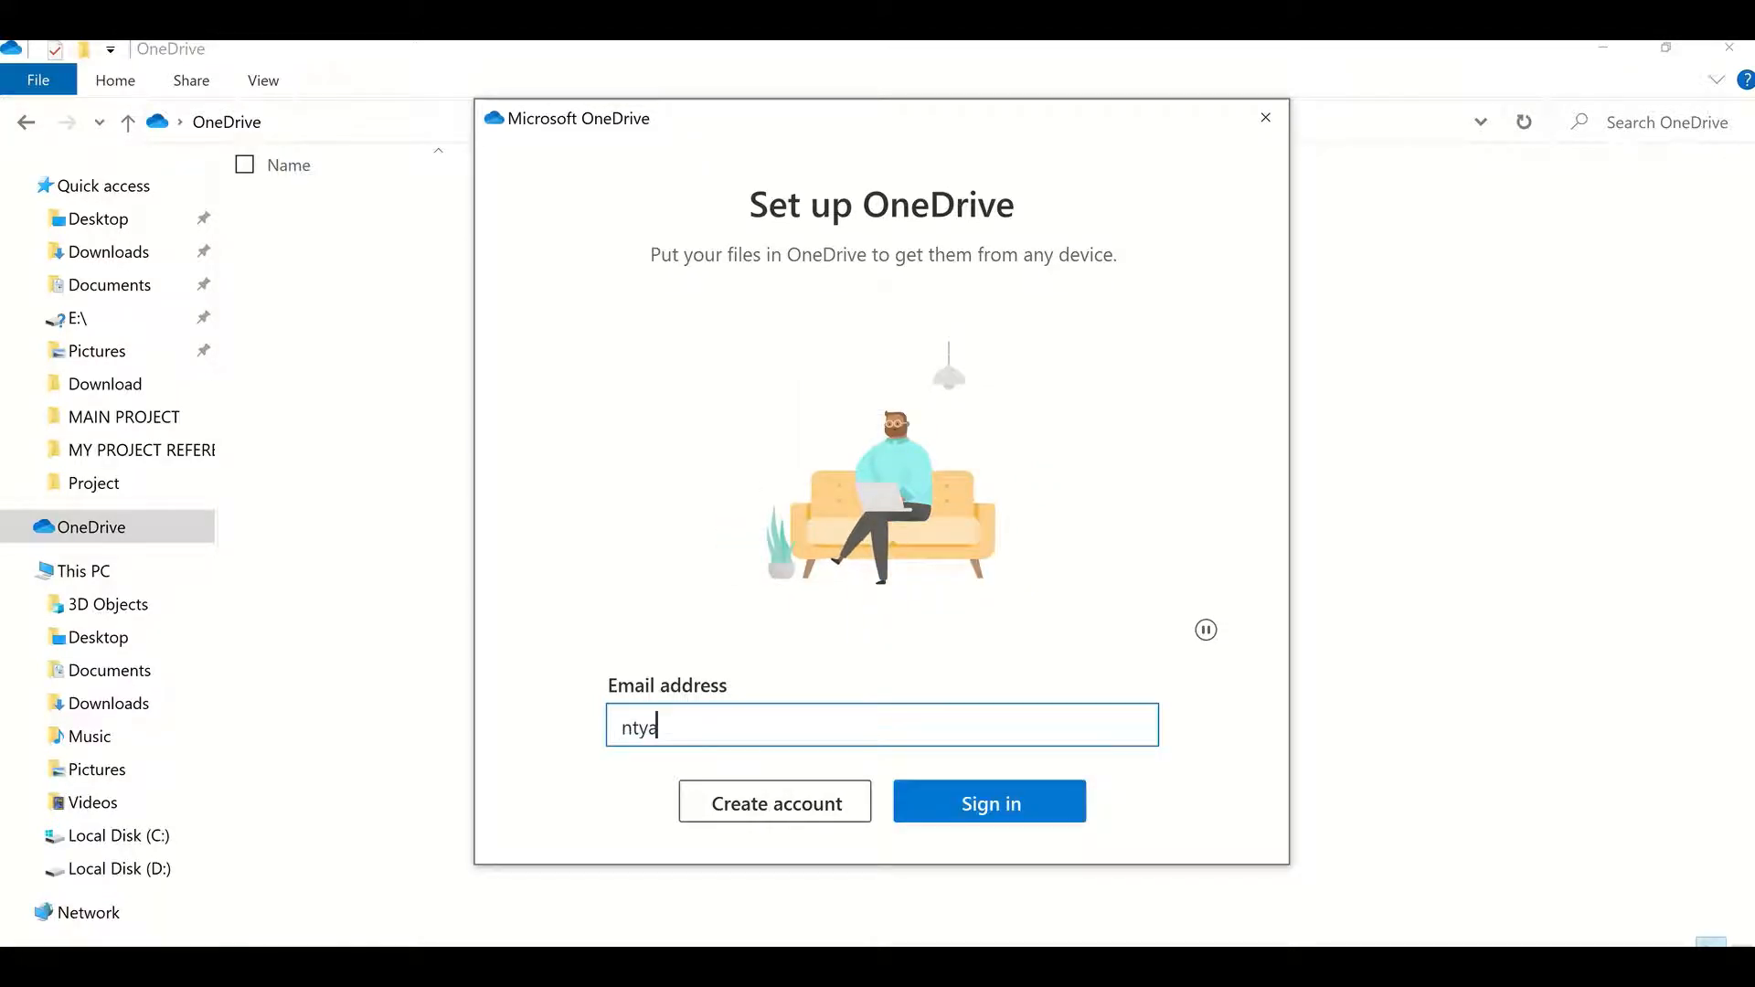
key("BackSpace")
key("BackSpace")
key("BackSpace")
key("BackSpace")
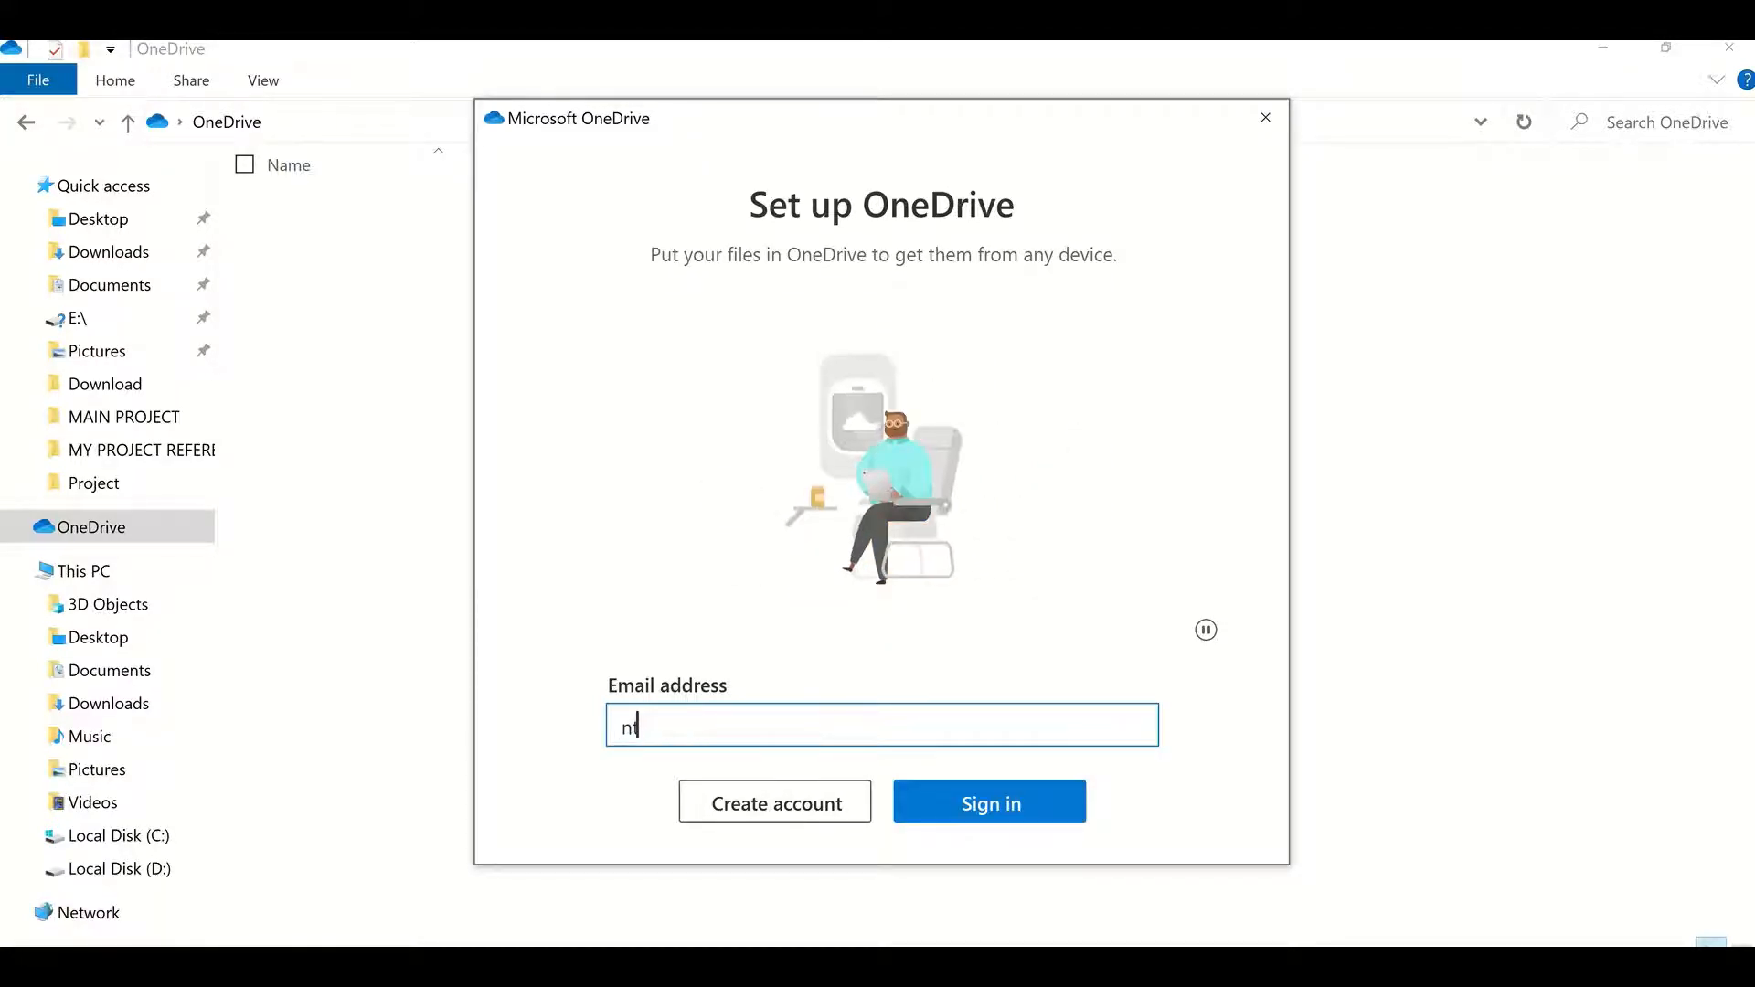
key("BackSpace")
key("BackSpace")
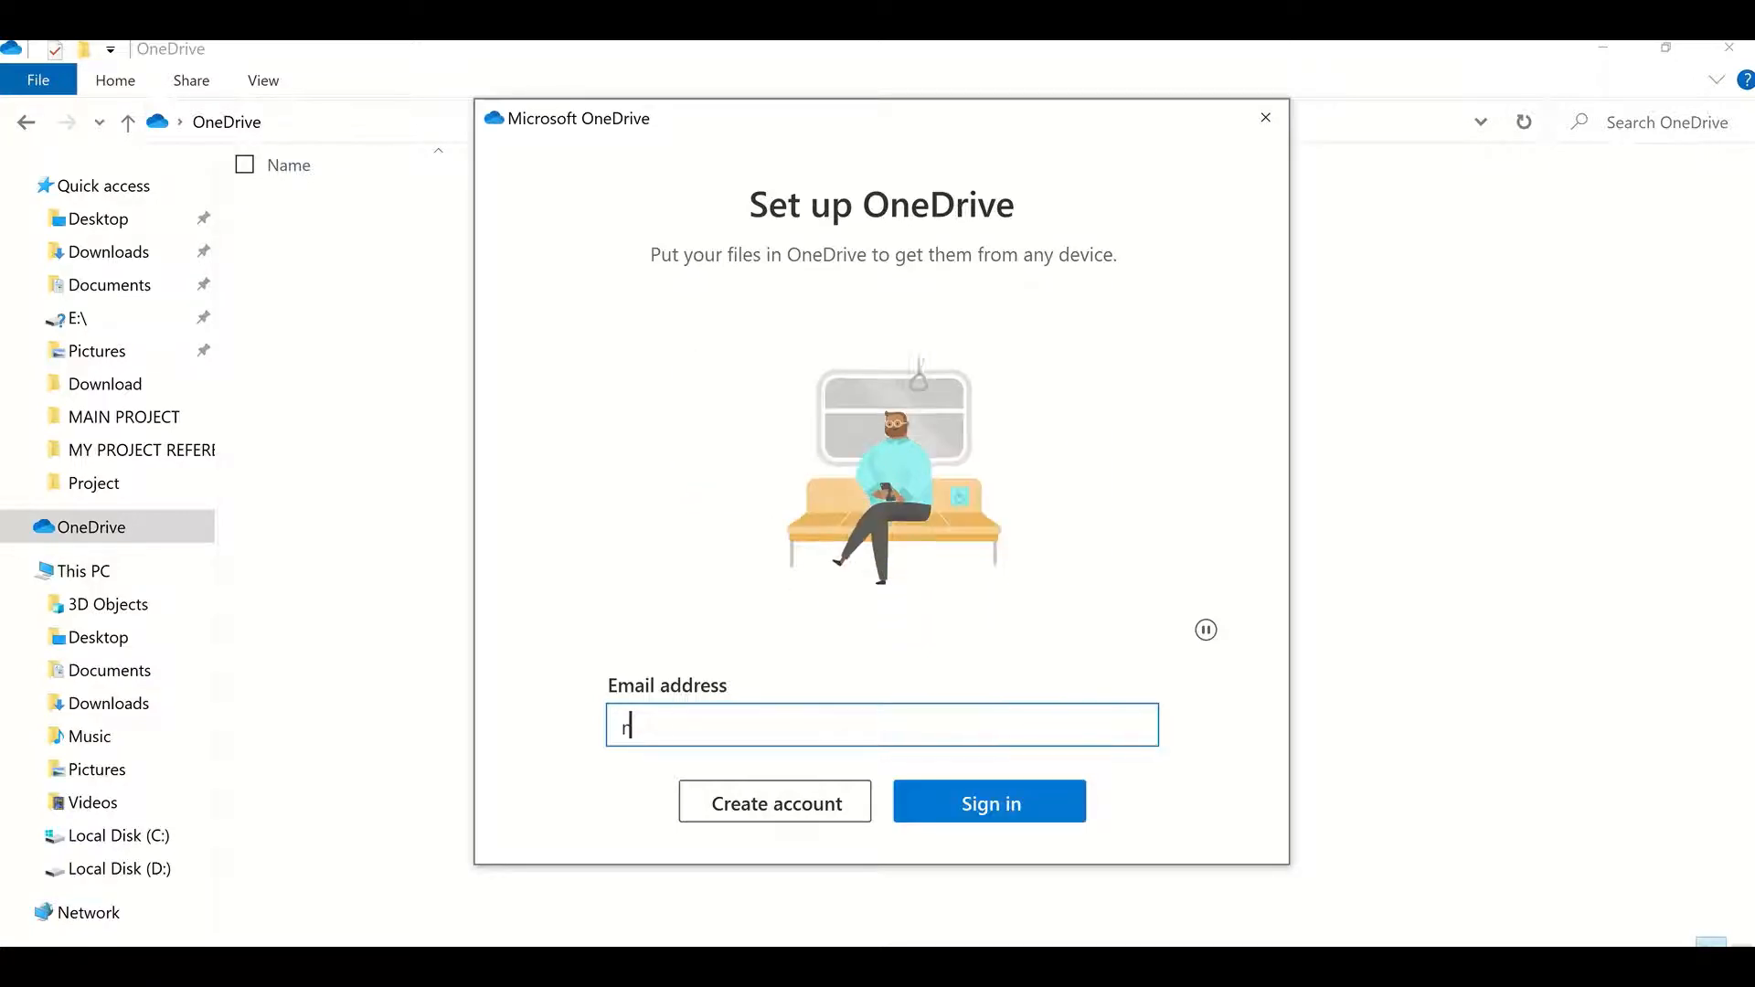
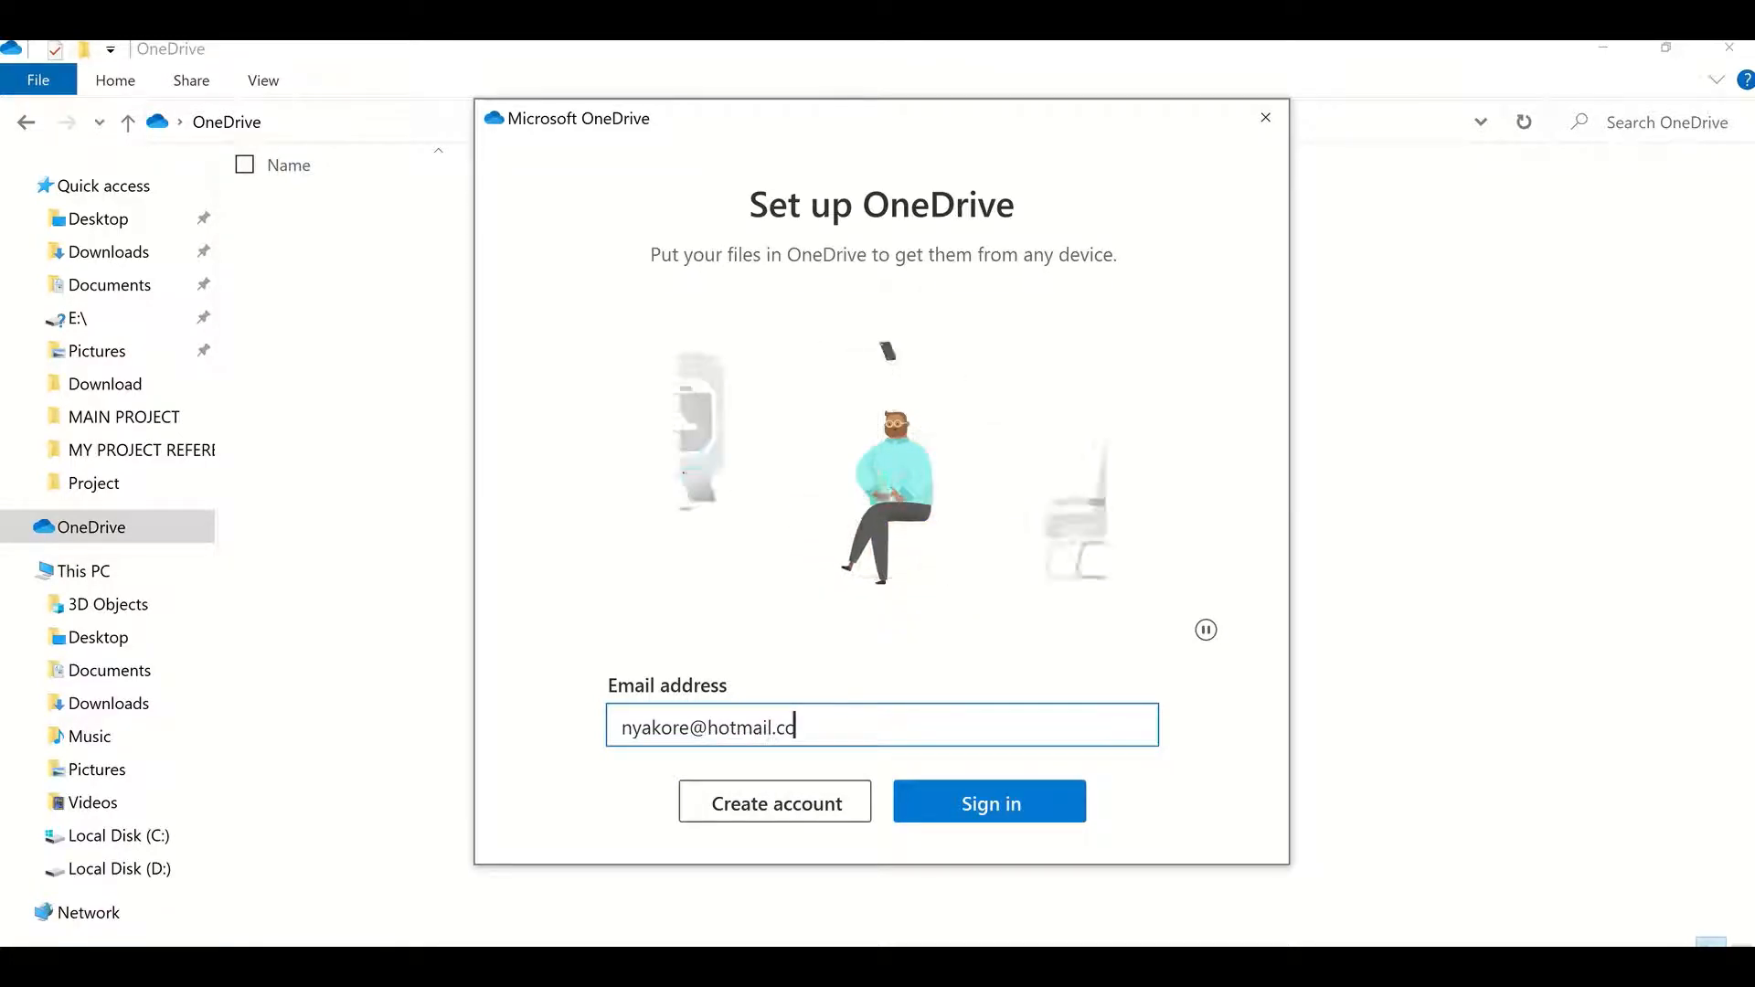
Step: Sign in and enter the account password
left_click(969, 810)
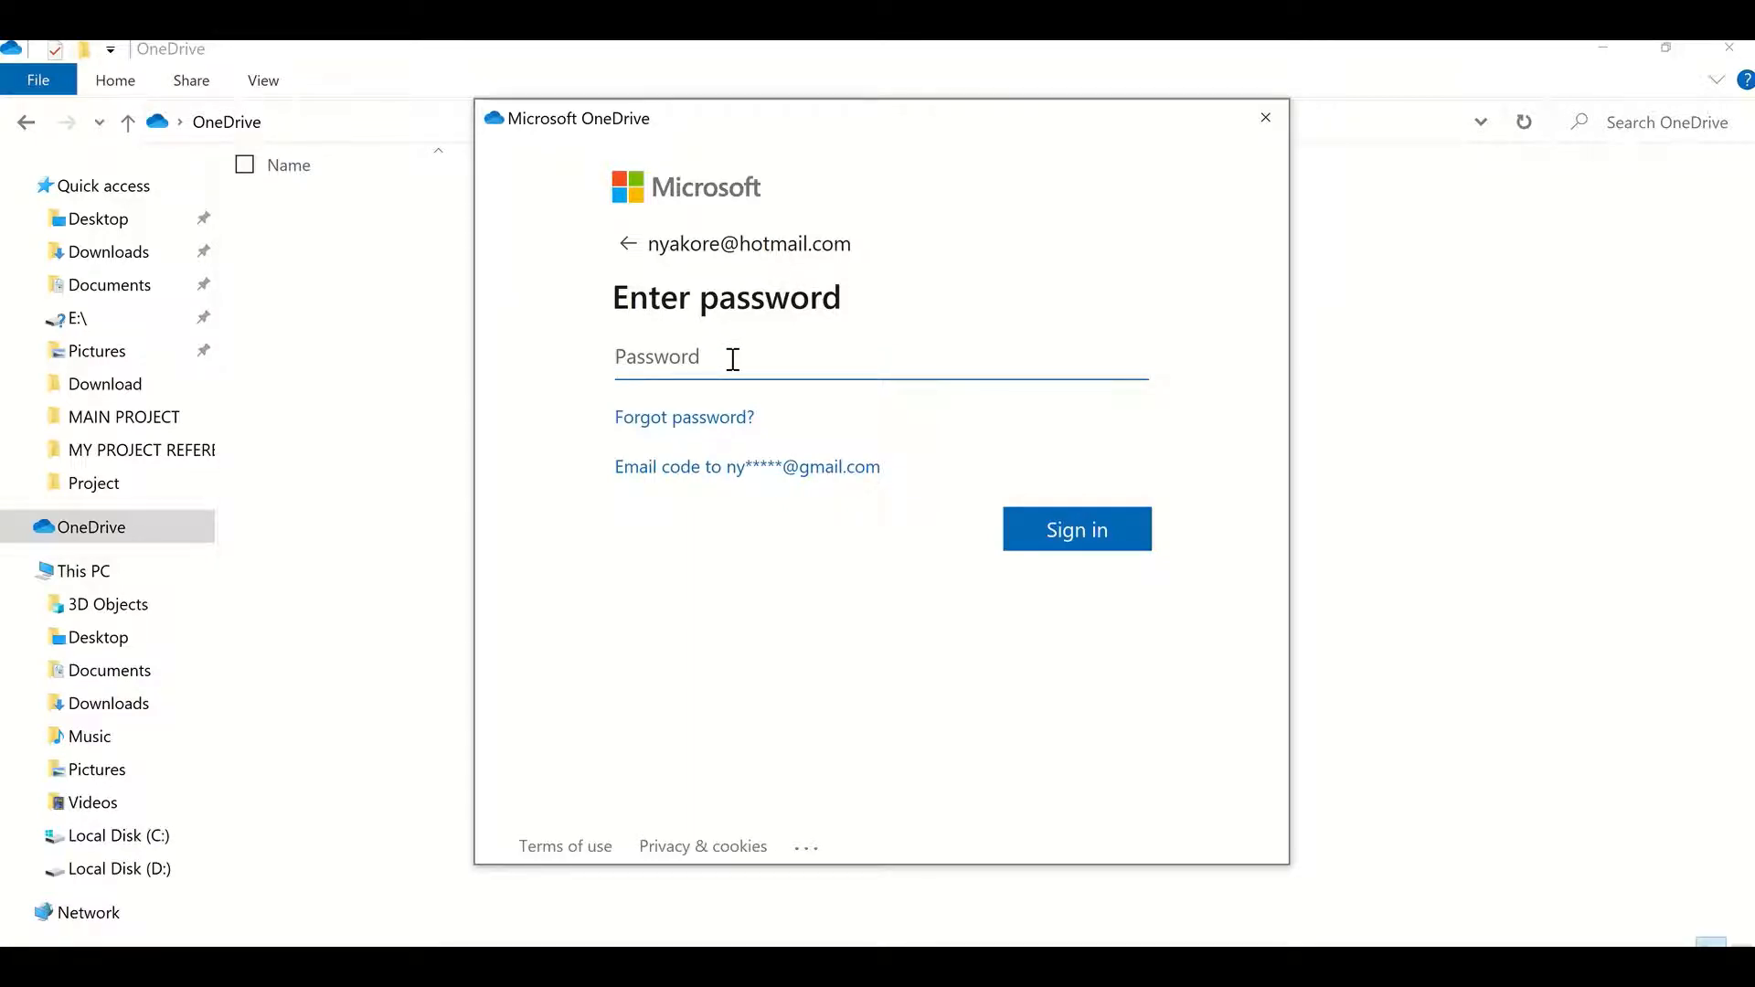
type("•••••••••••••")
key("Return")
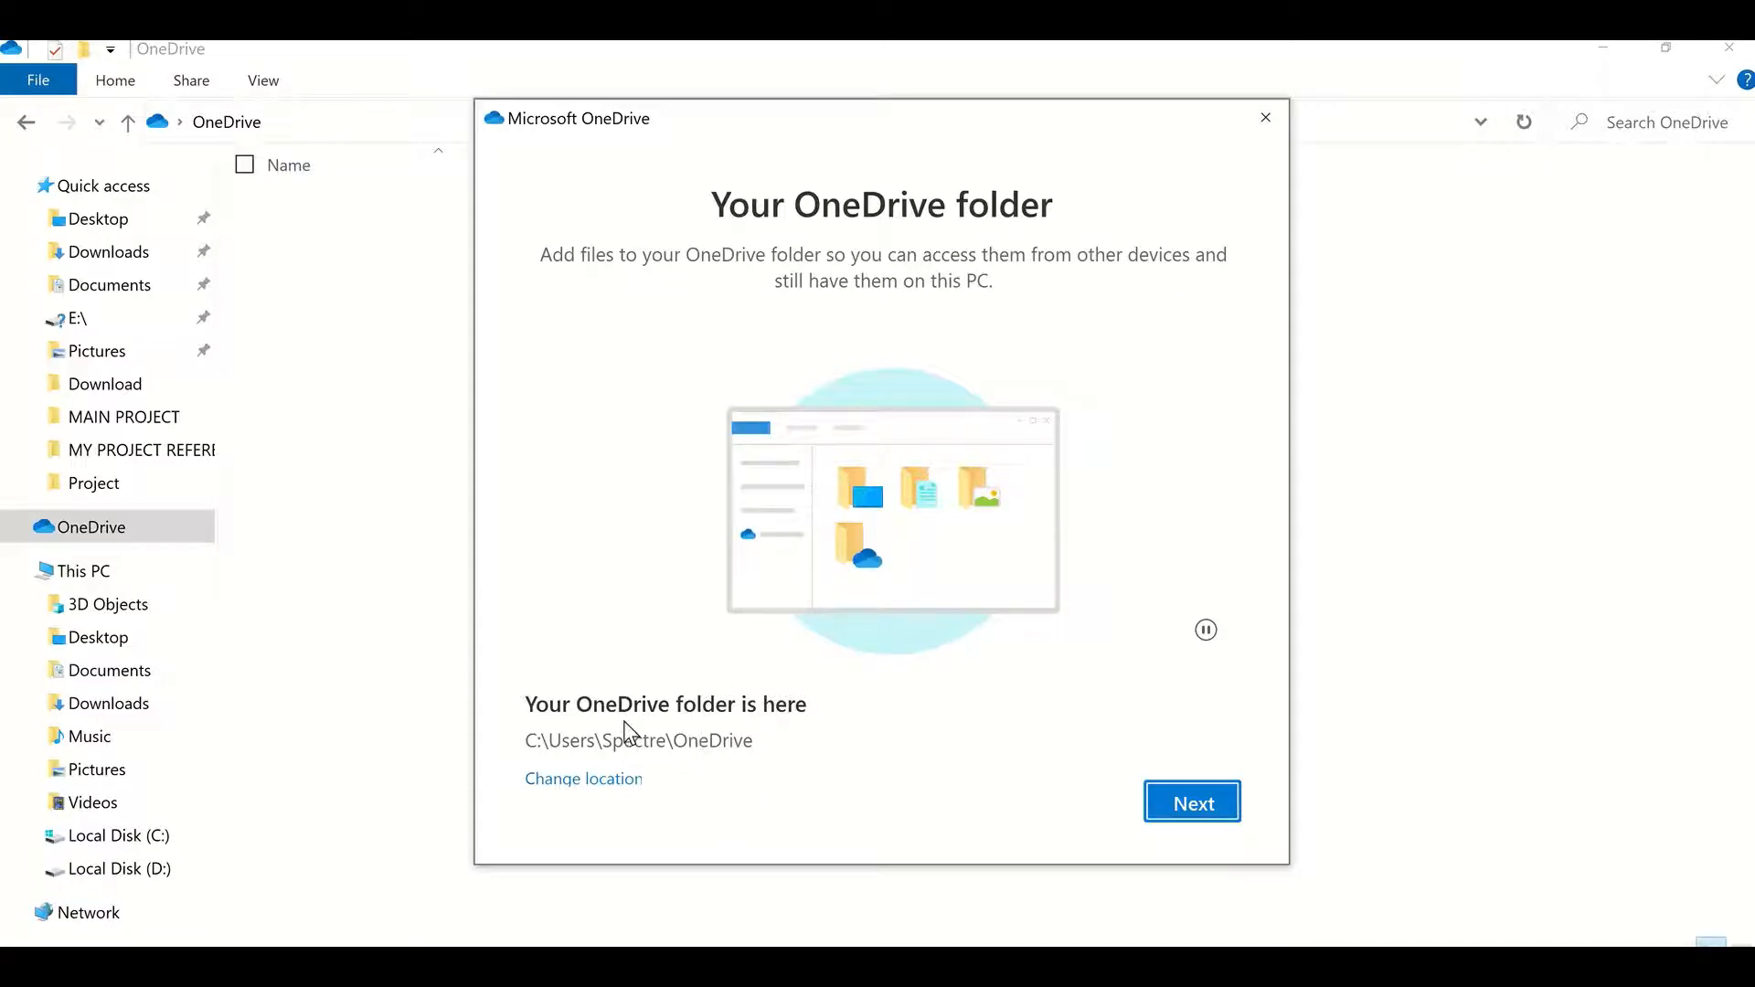
Step: Keep the default OneDrive folder location and decline the premium upgrade
left_click(1171, 801)
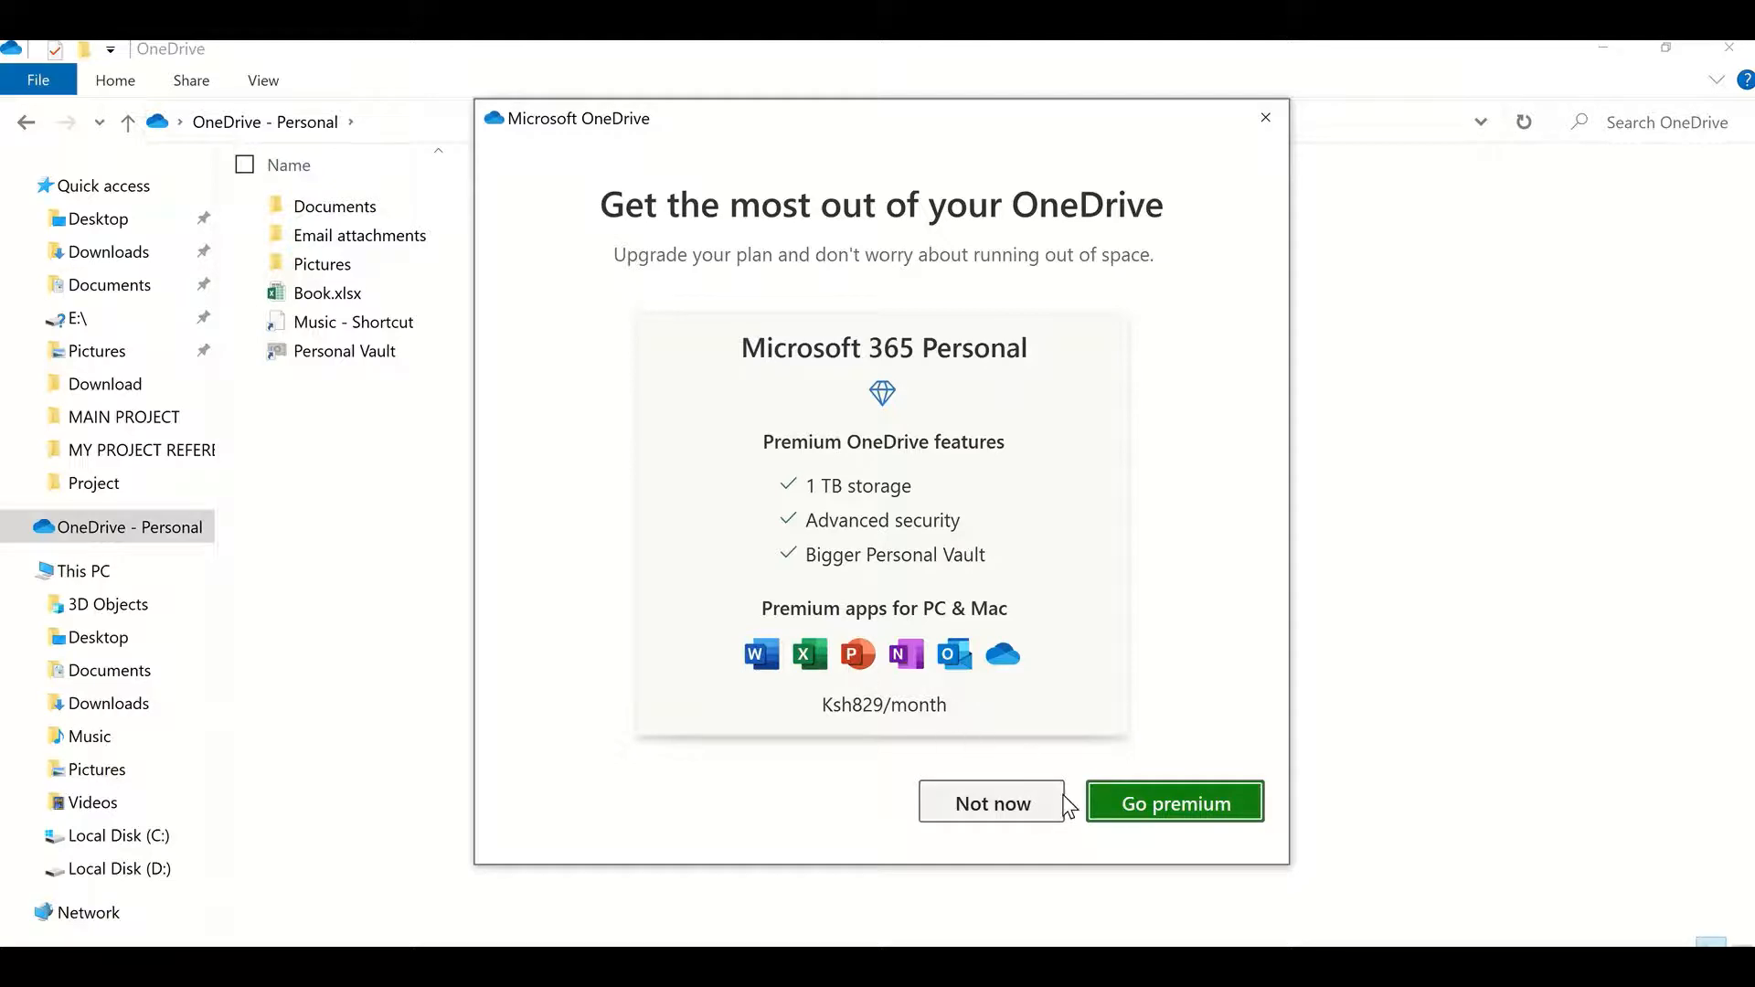
left_click(976, 804)
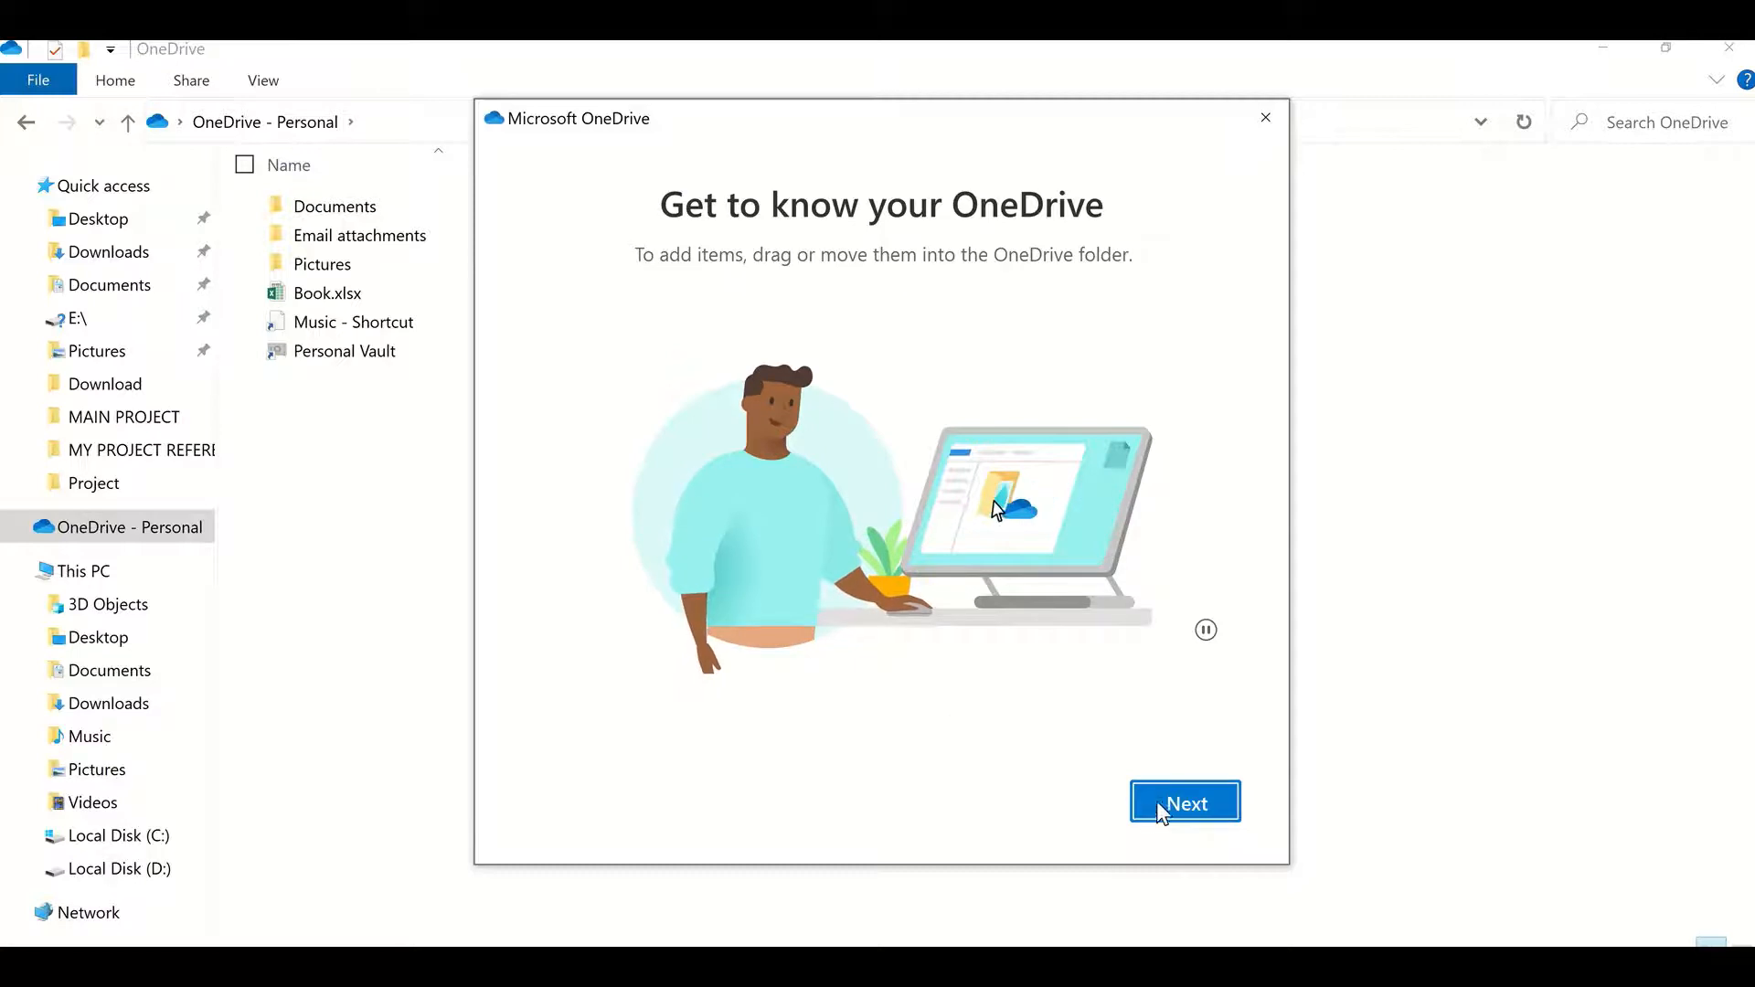
Step: Step through the OneDrive introduction, postpone the mobile app, and open the OneDrive folder
left_click(1158, 807)
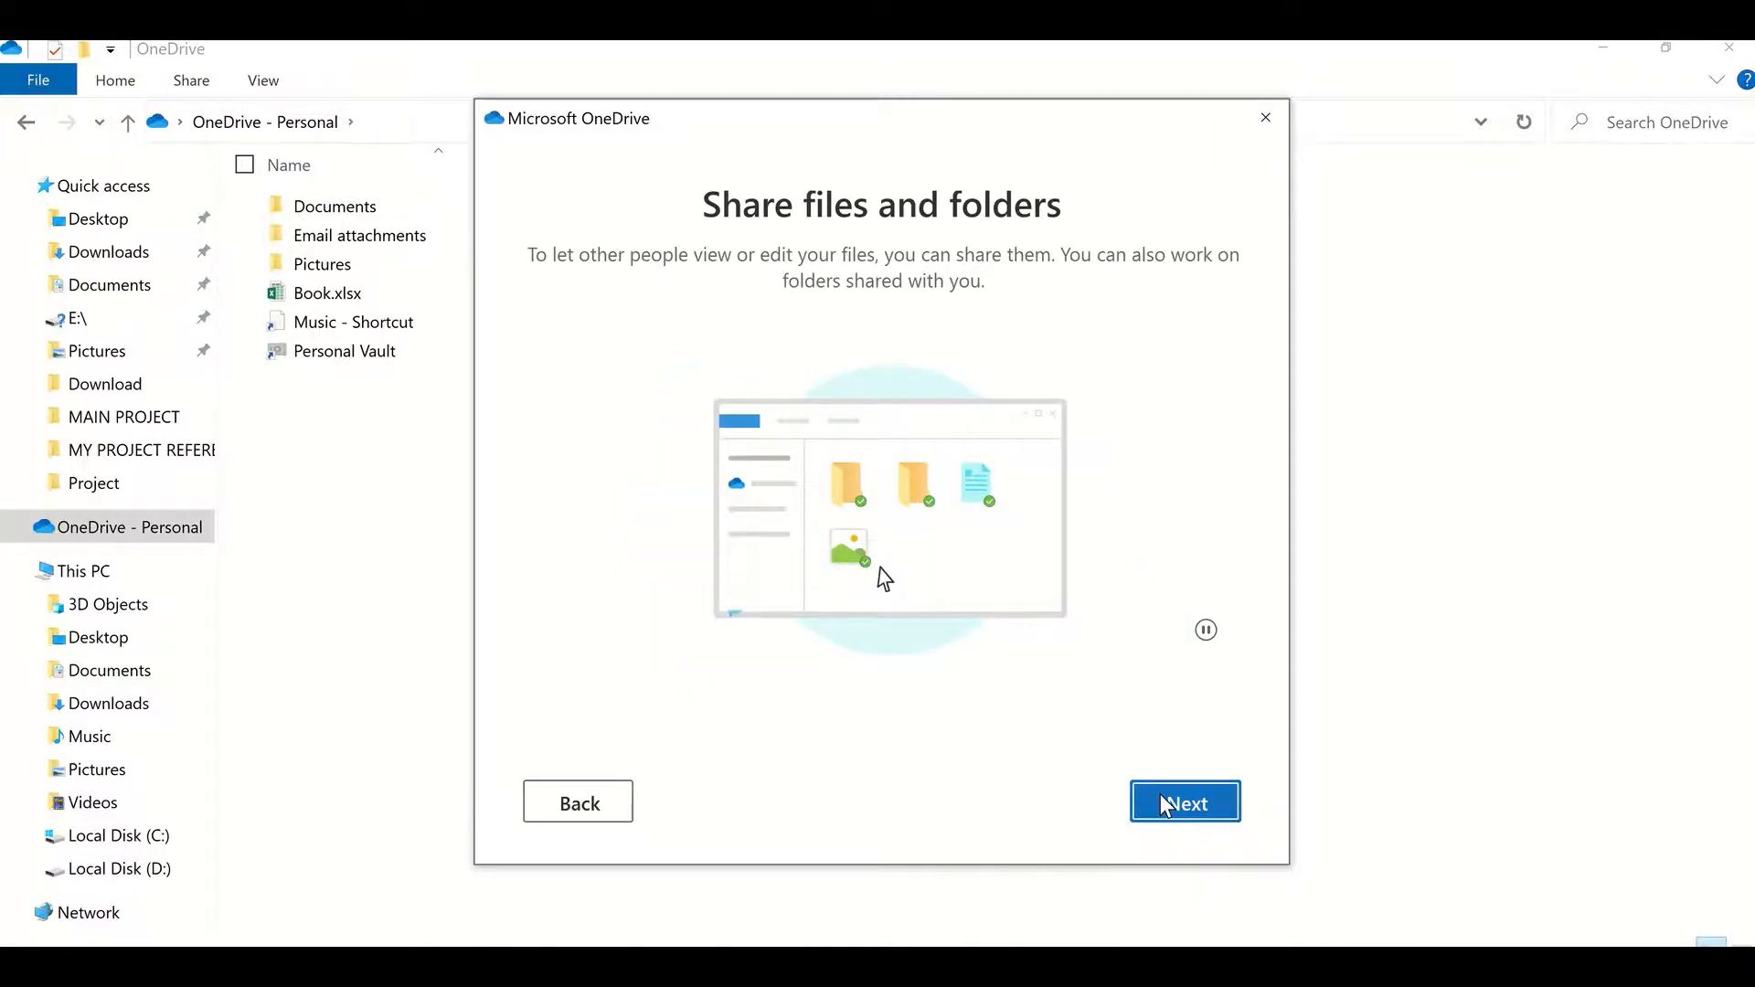
left_click(1161, 795)
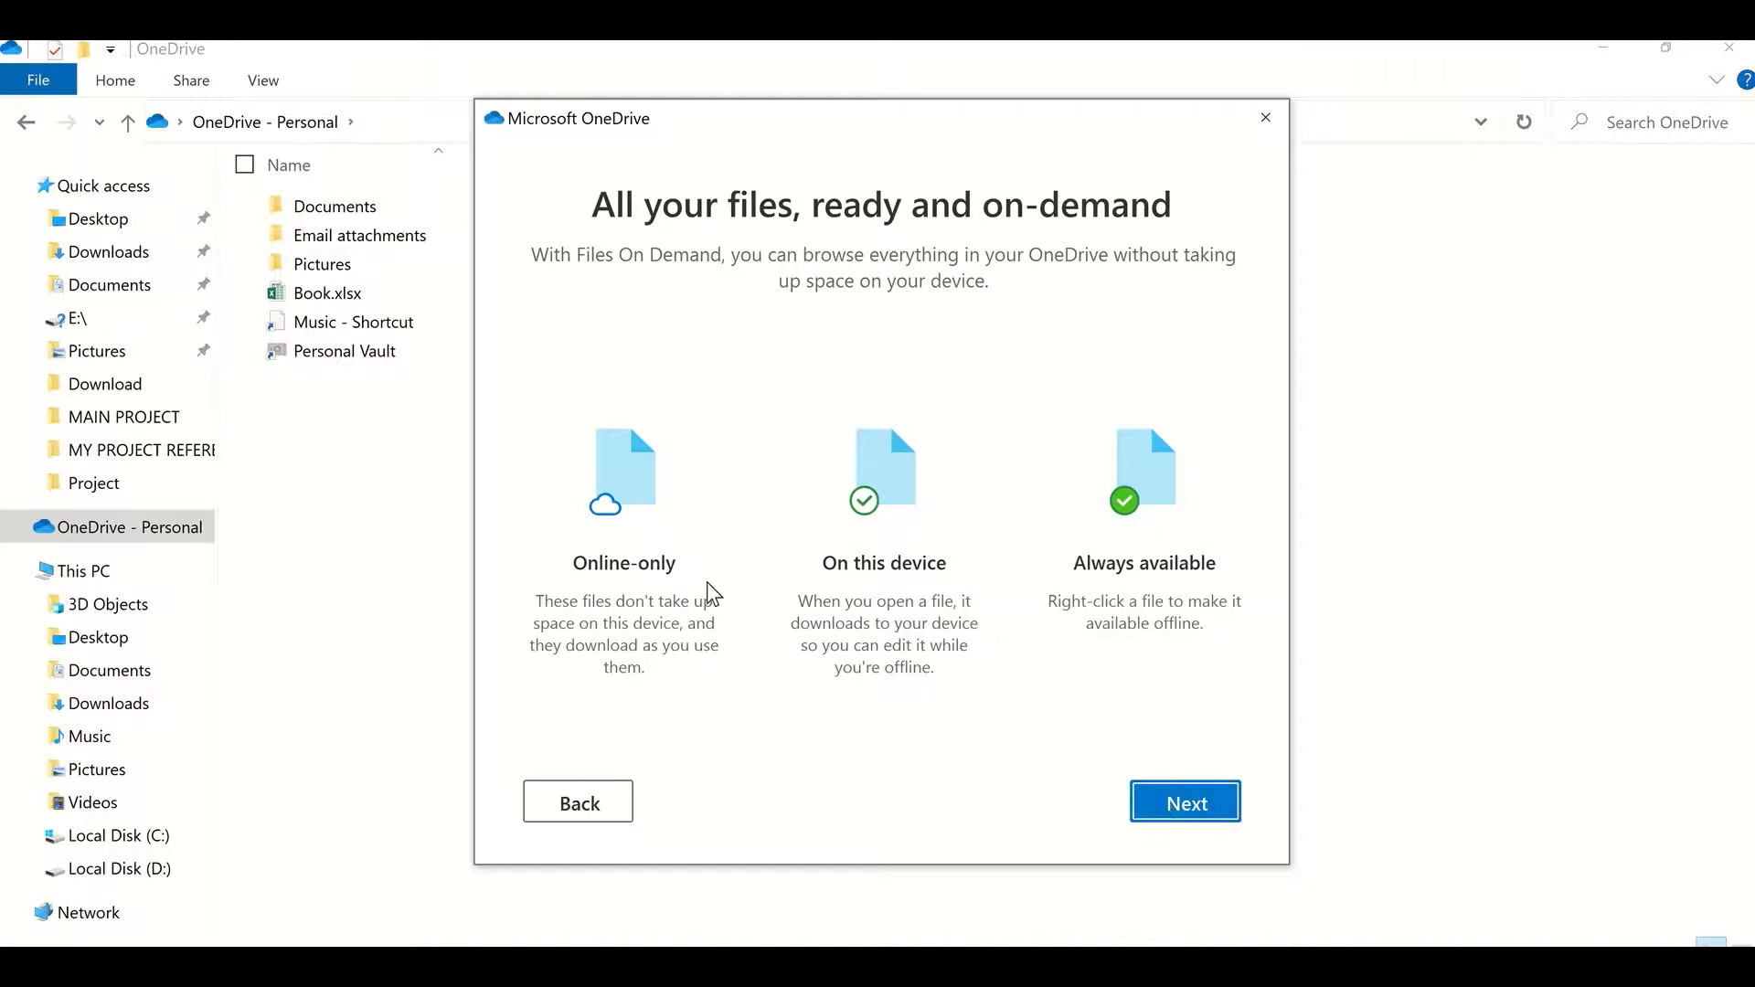
left_click(1198, 808)
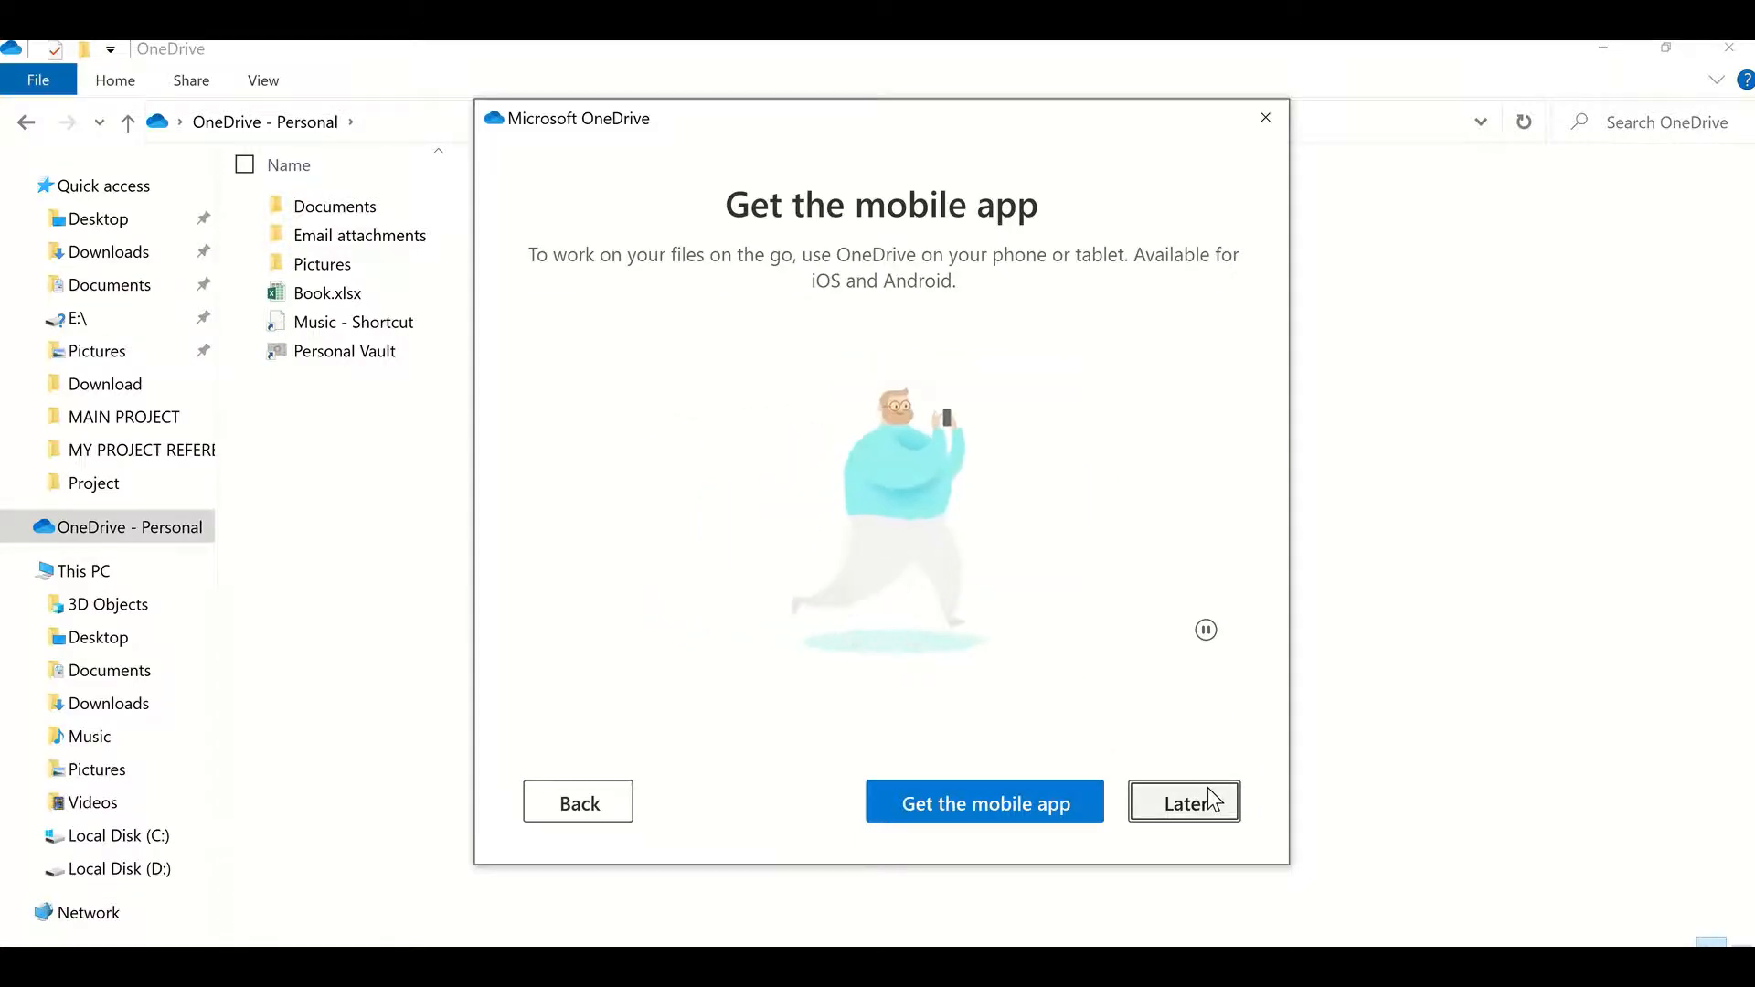
left_click(1179, 802)
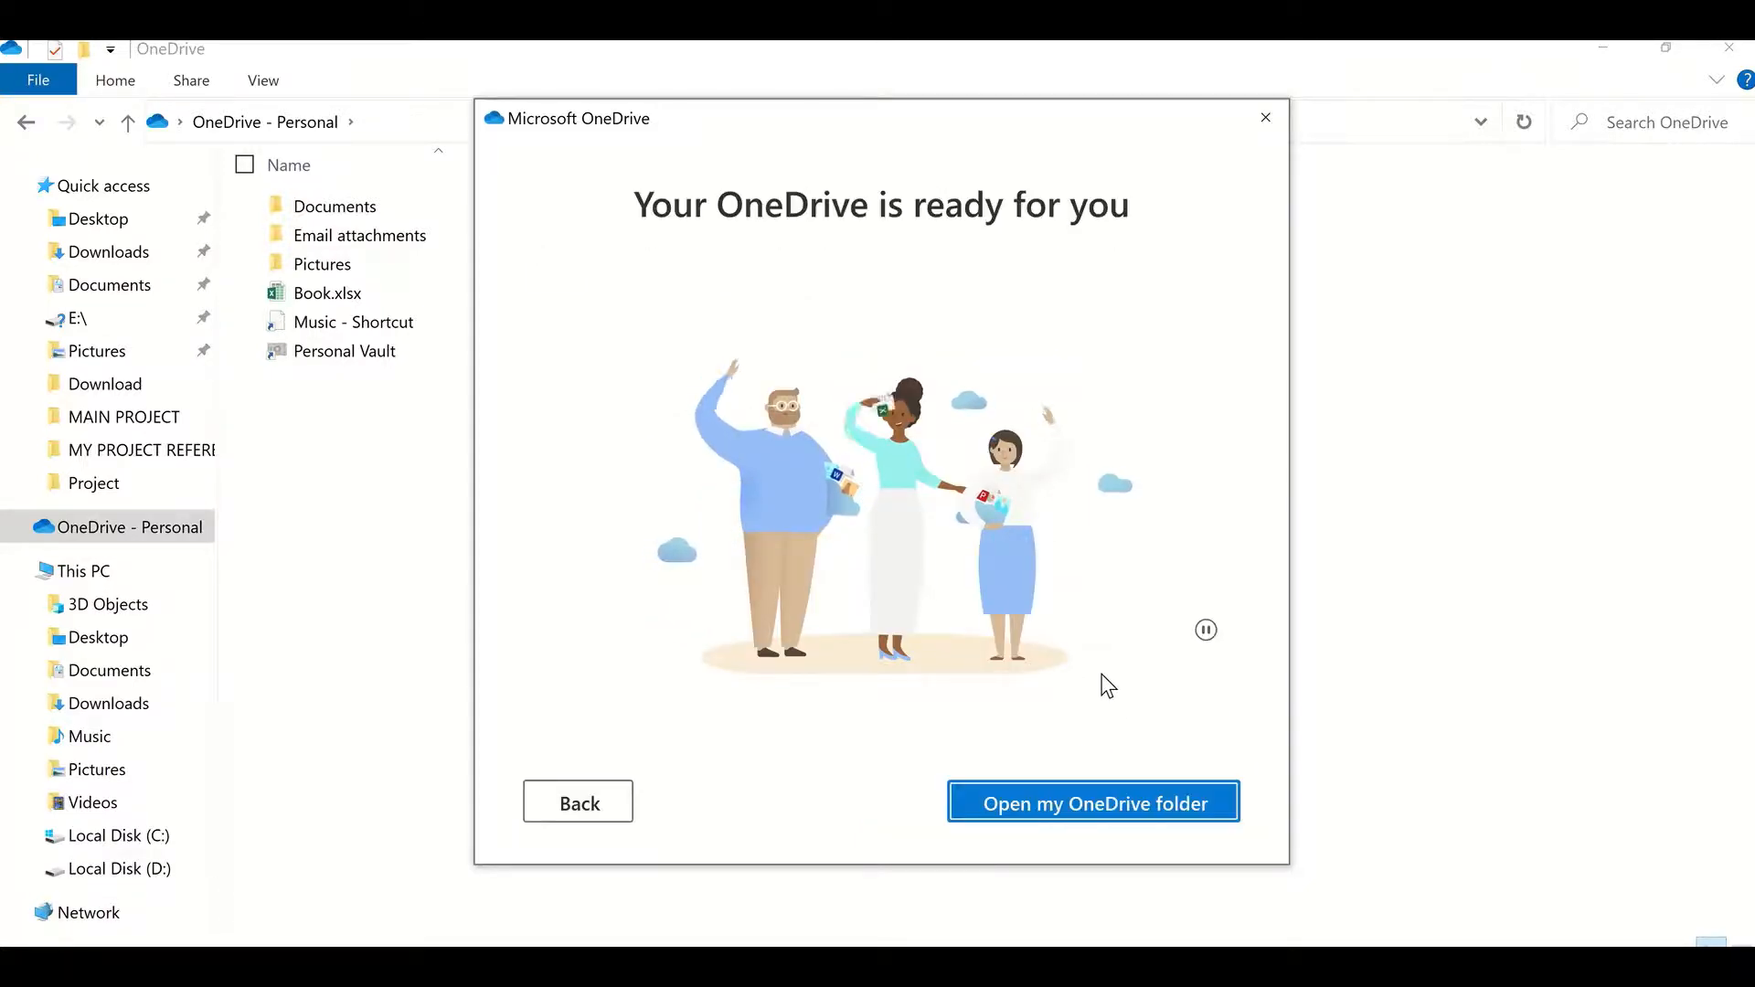
left_click(1074, 803)
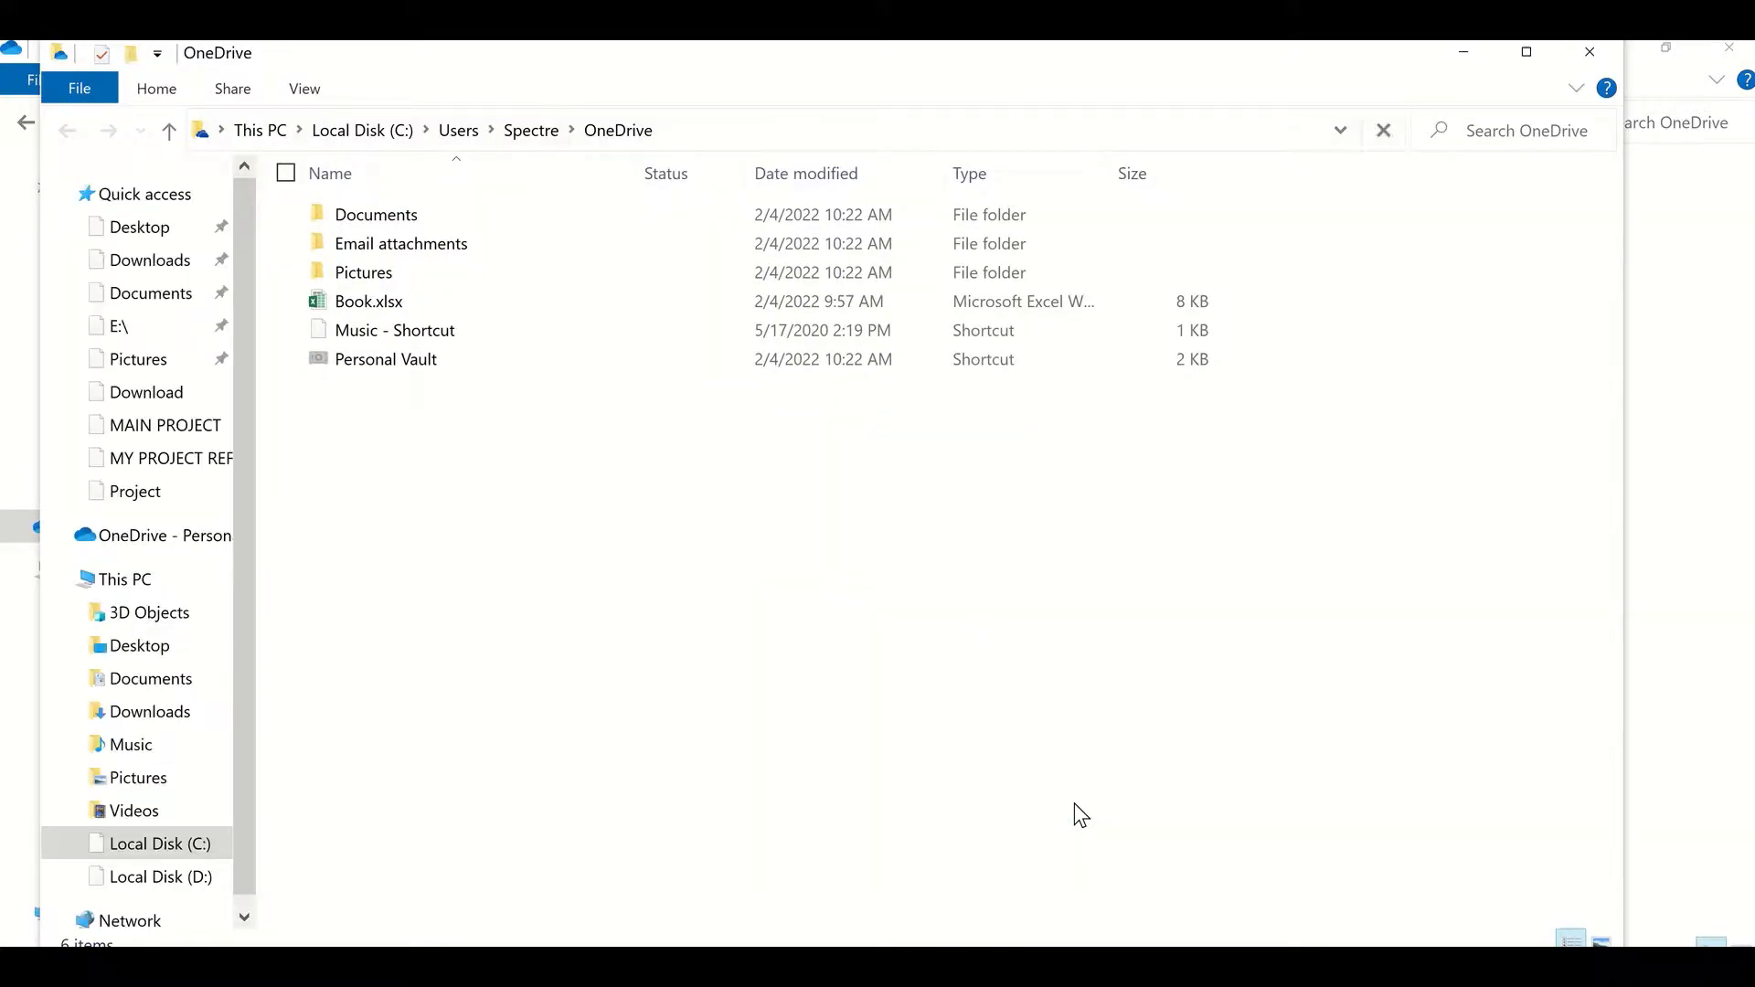
Step: Maximize the OneDrive folder window and open, then close, the Personal Vault introduction
left_click(1535, 57)
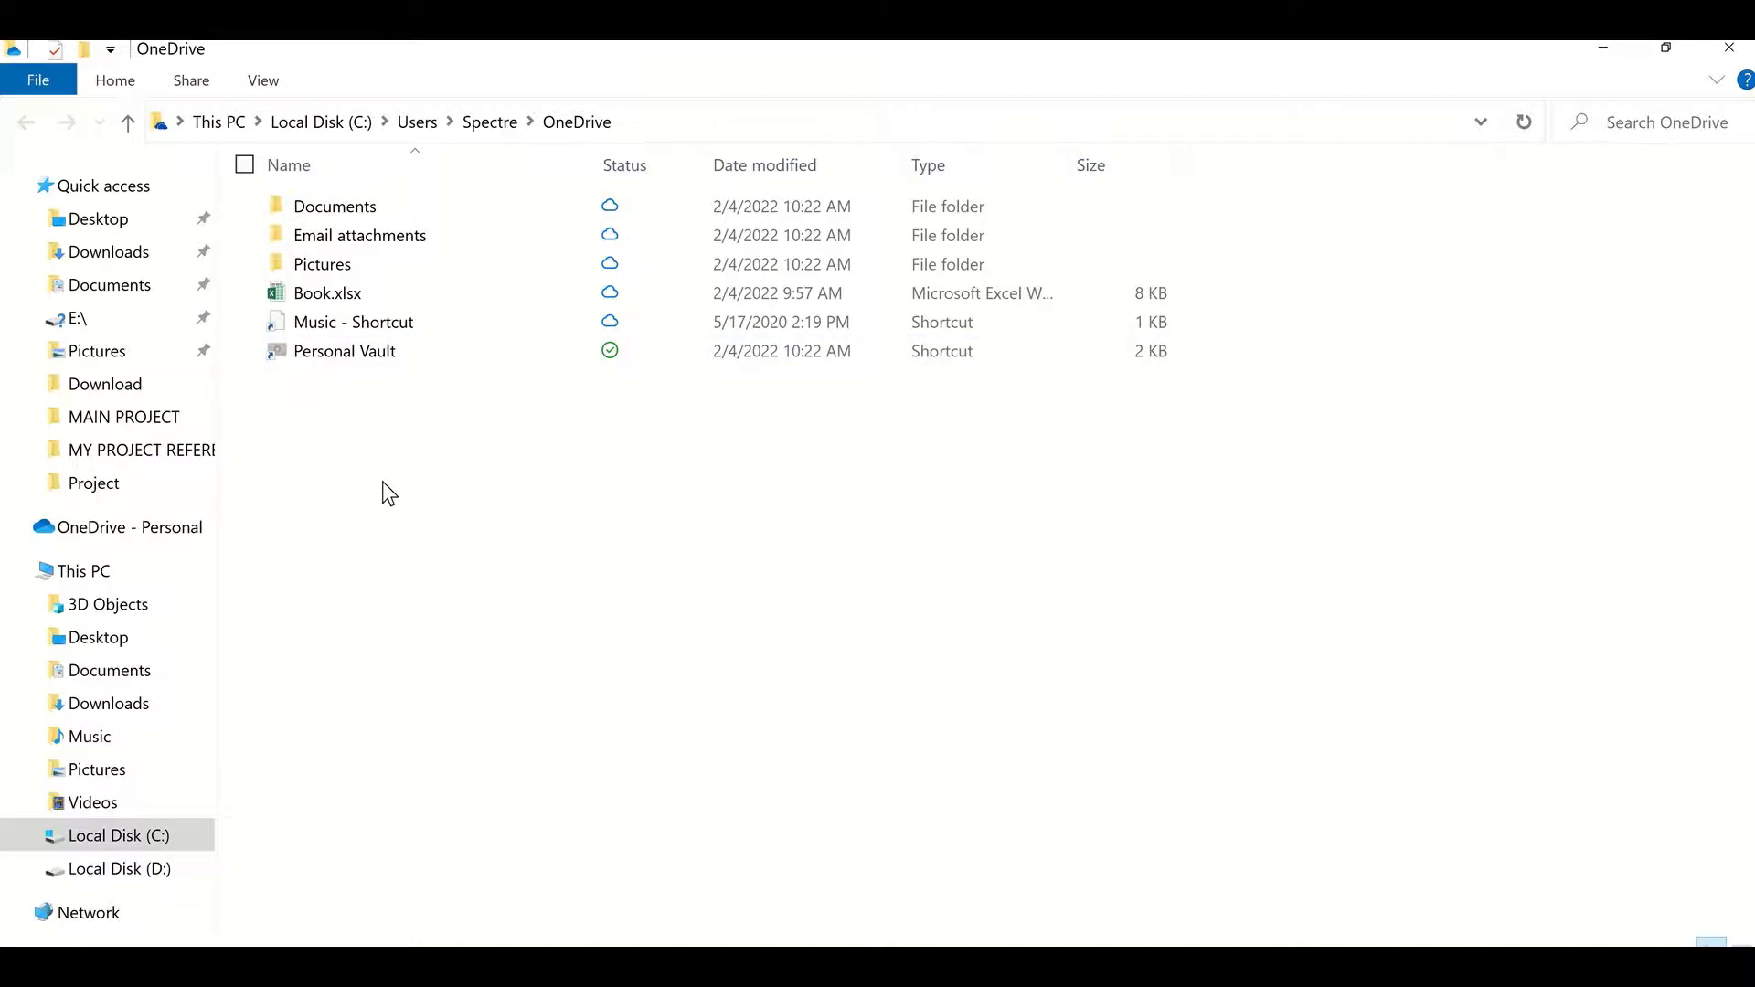
double_click(321, 359)
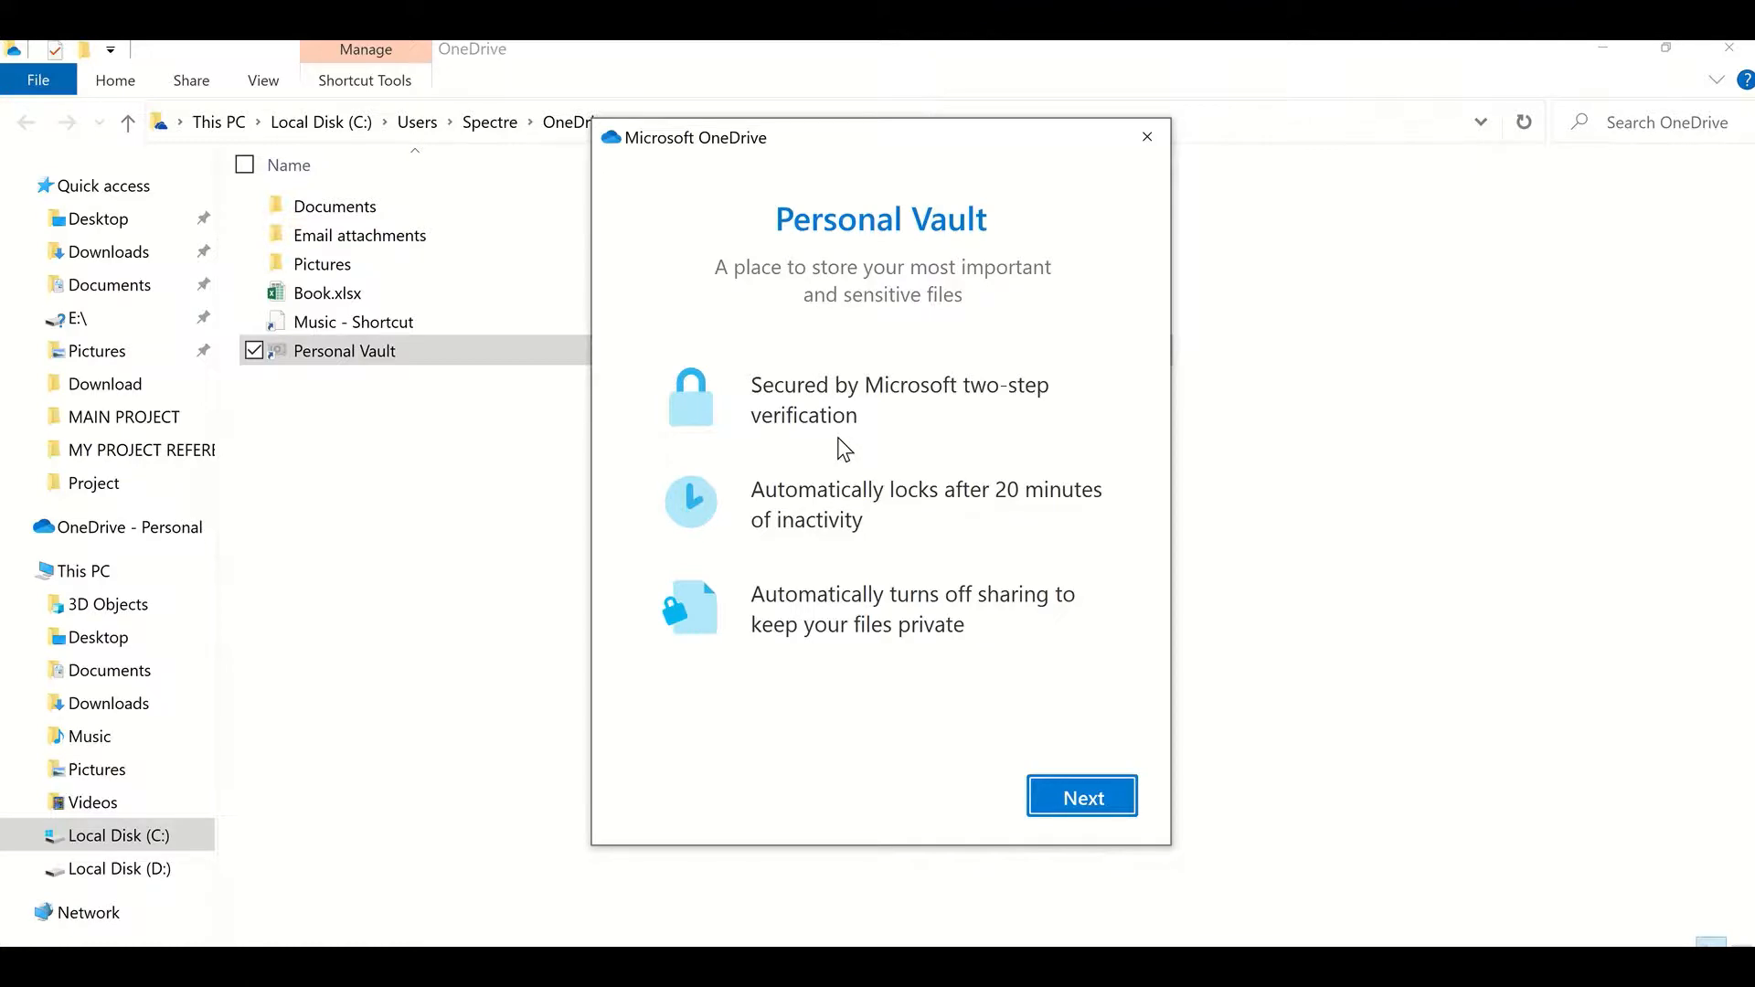
left_click(1147, 156)
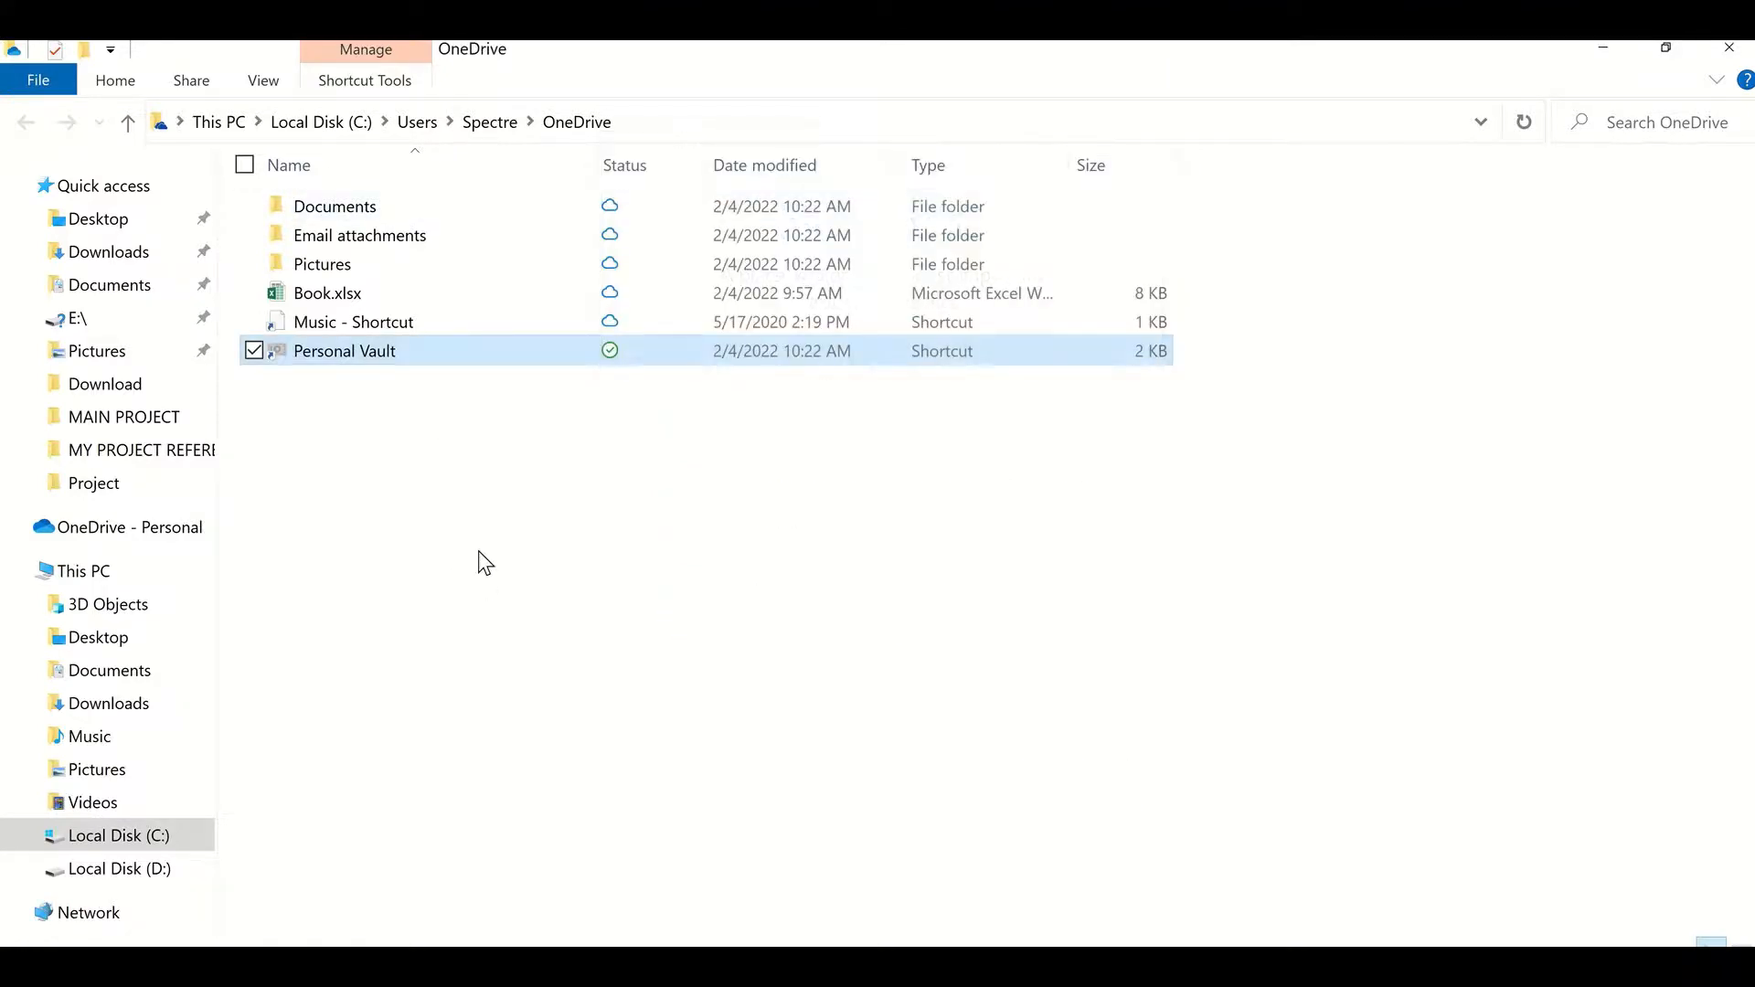
Step: Open Book.xlsx from the OneDrive folder and enter desk in cell B3
double_click(333, 295)
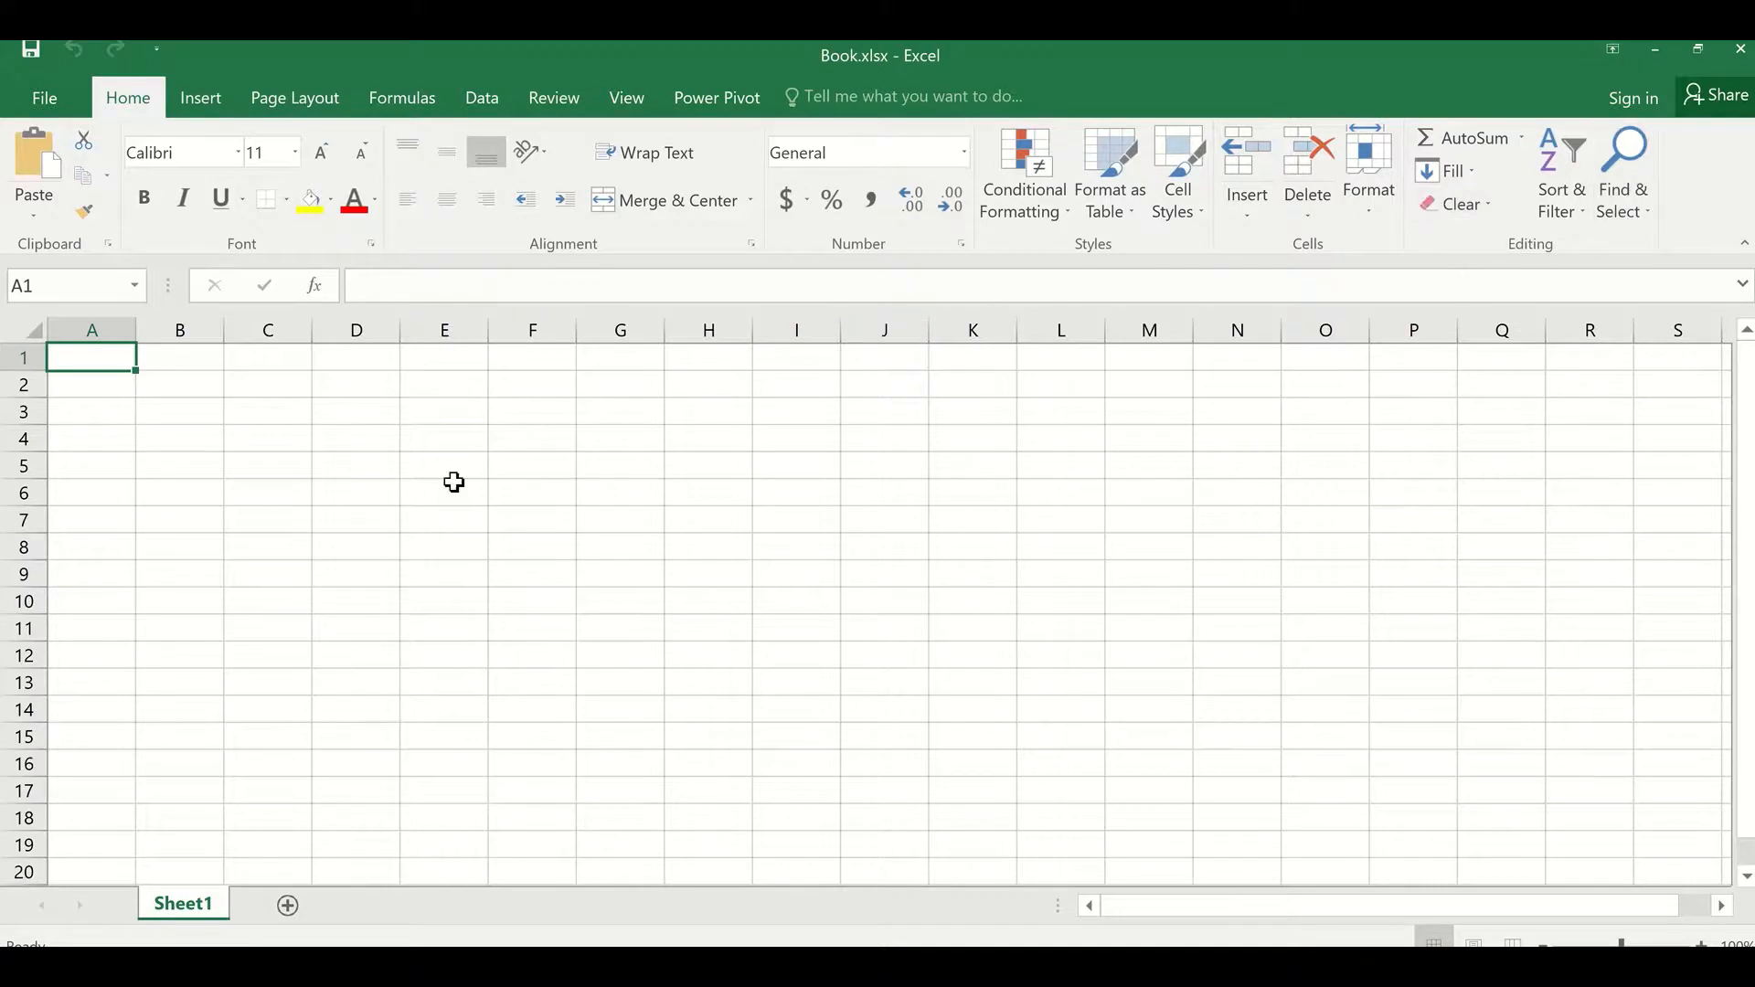
left_click(220, 408)
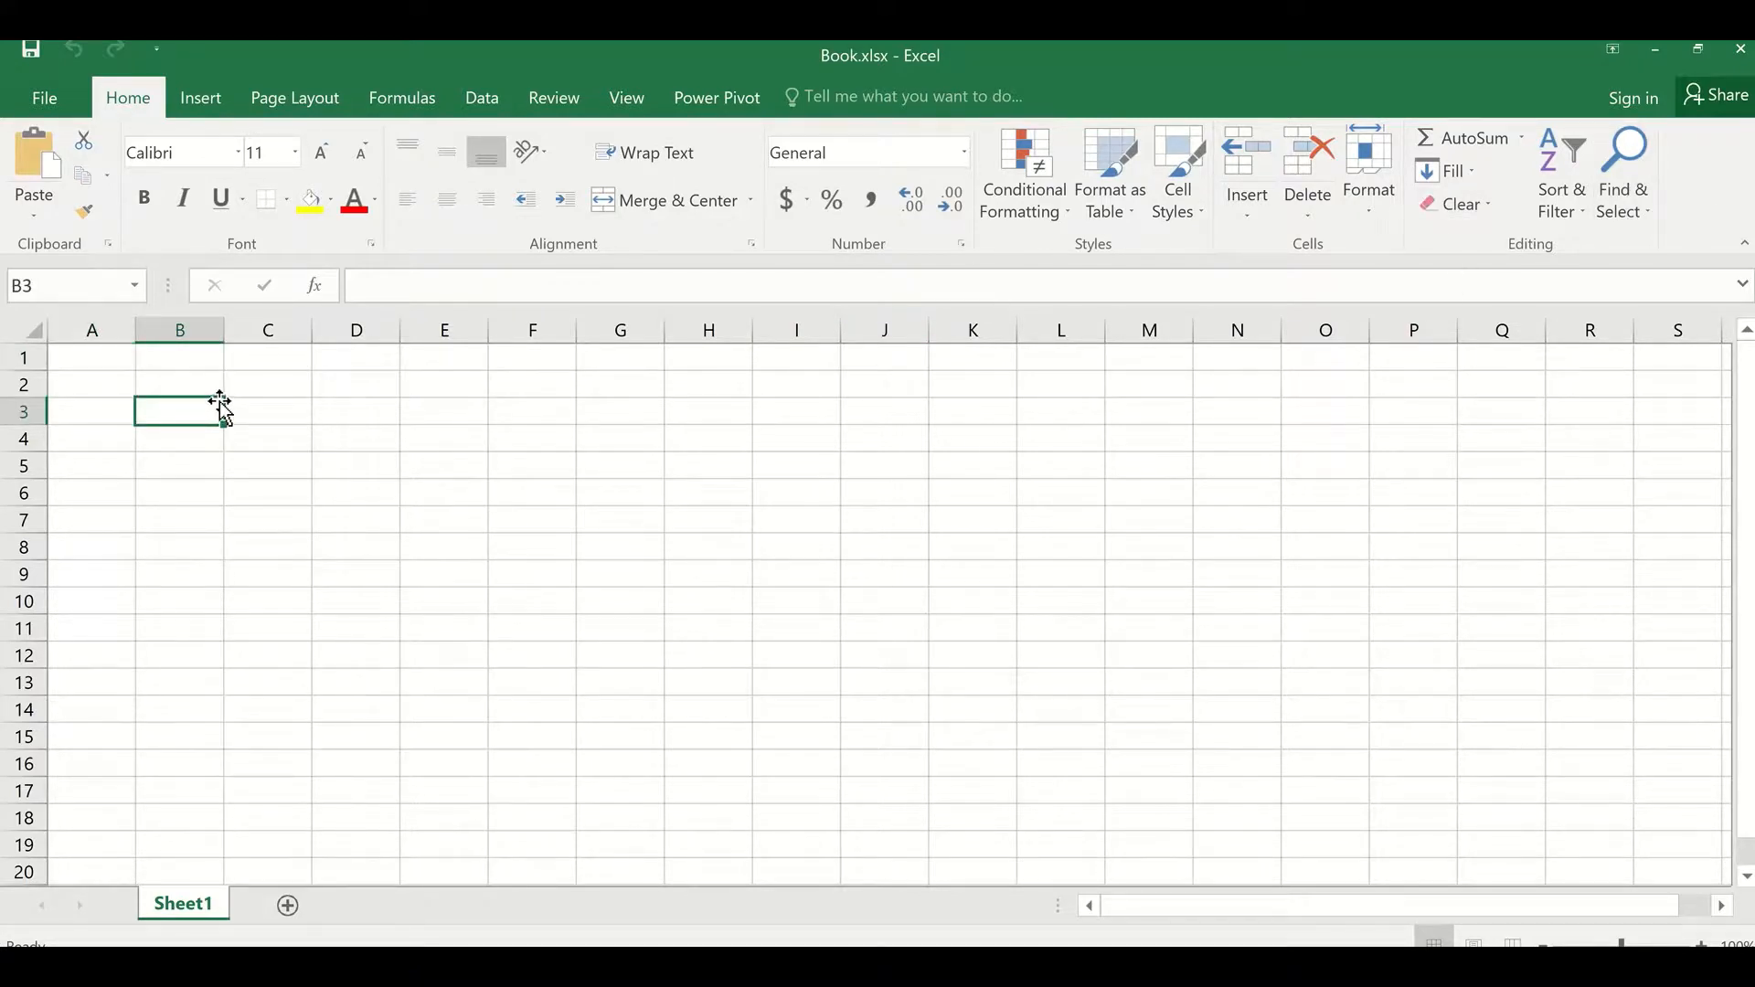
type("dsfgk")
key("BackSpace")
key("BackSpace")
key("BackSpace")
key("BackSpace")
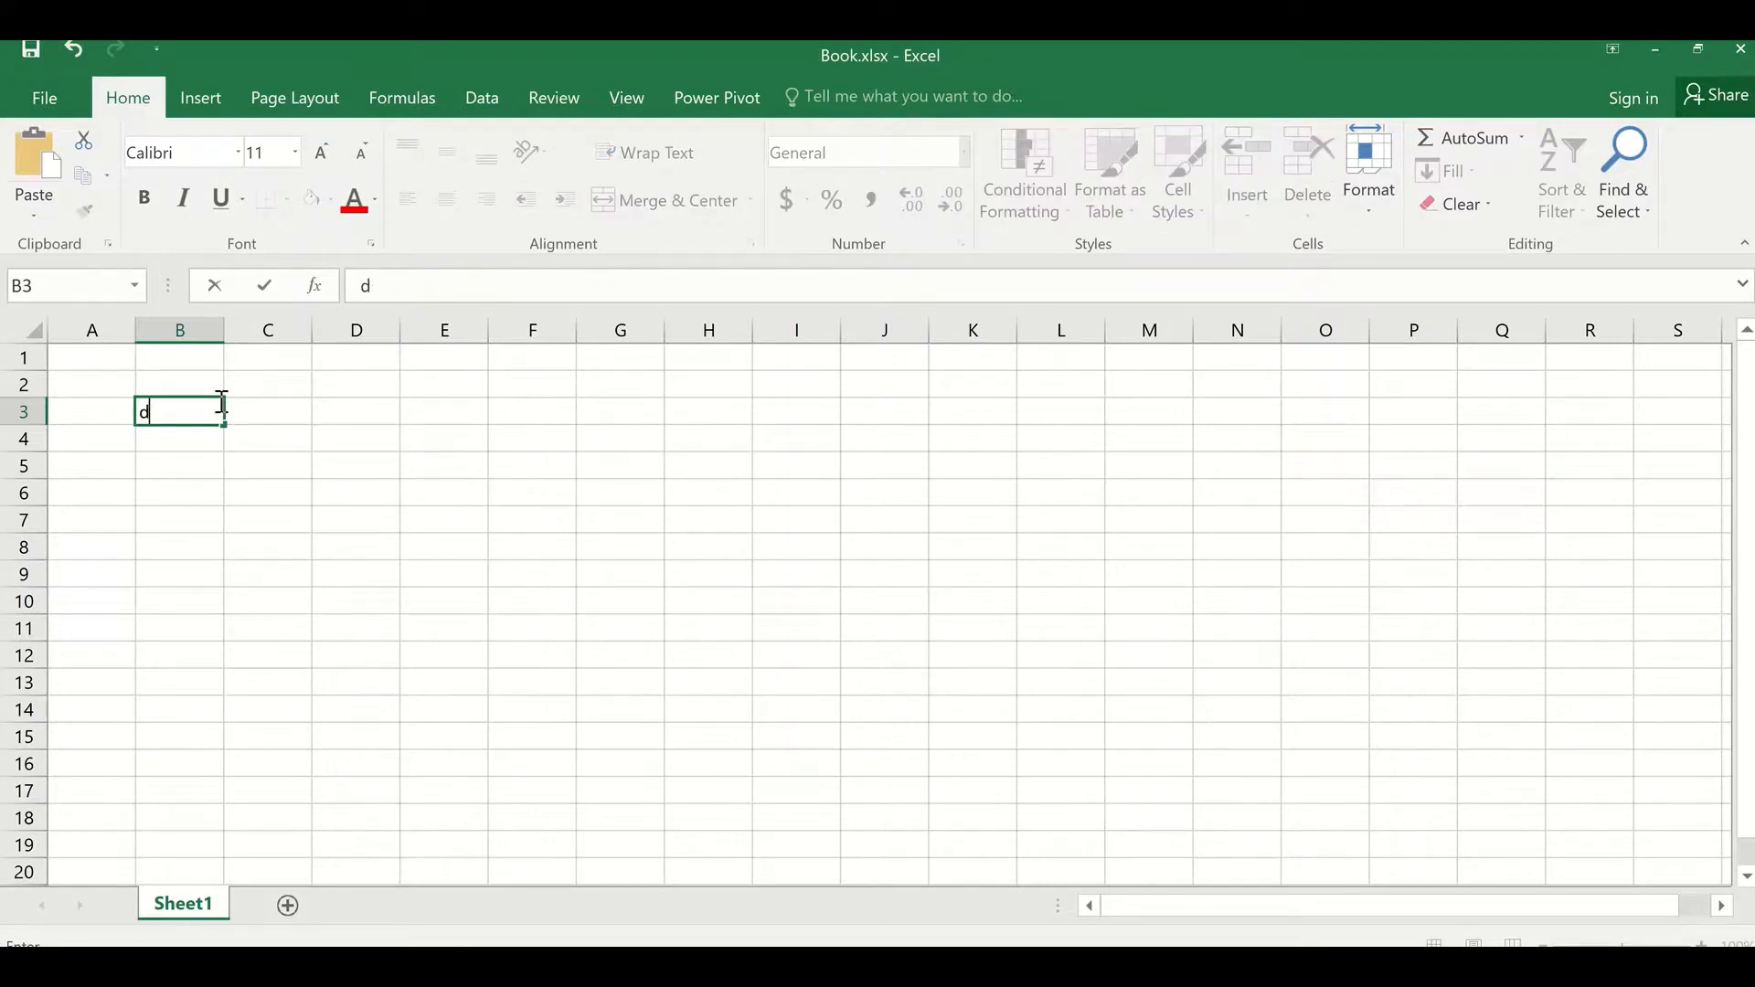
type("est")
key("BackSpace")
type("k")
key("Return")
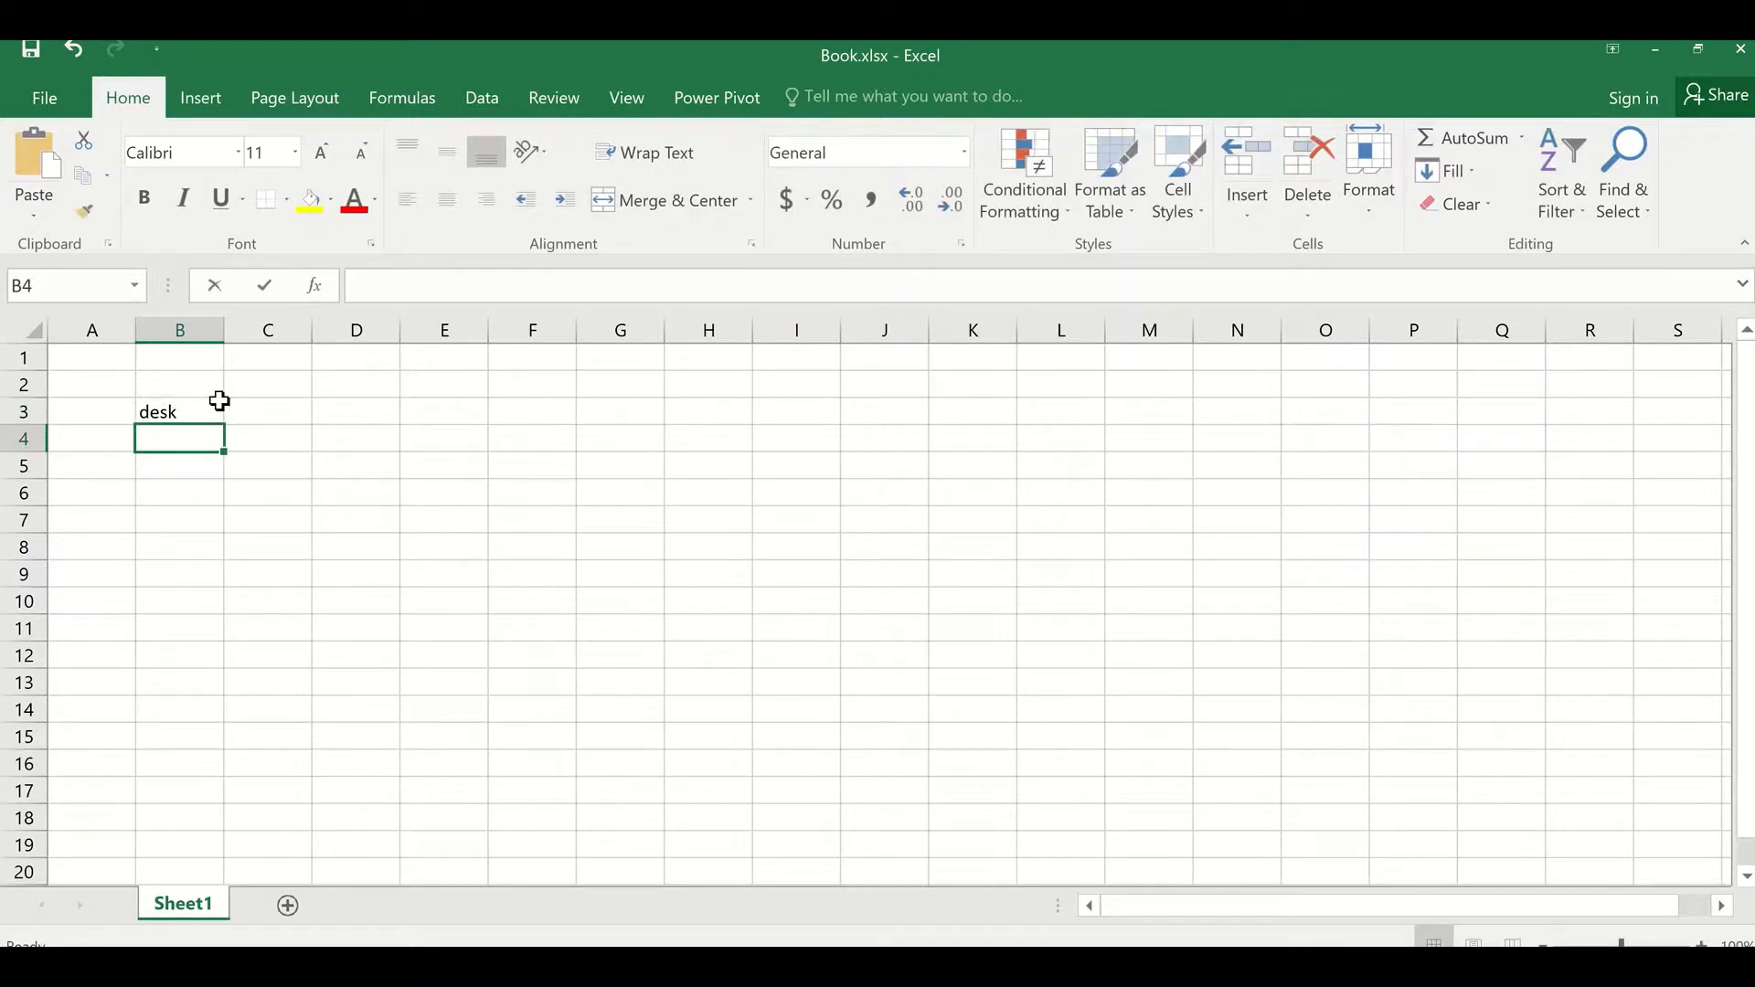
Step: Enter carboard, Car, Table and Ruler in cells B4 to B7 below desk
type("carboard")
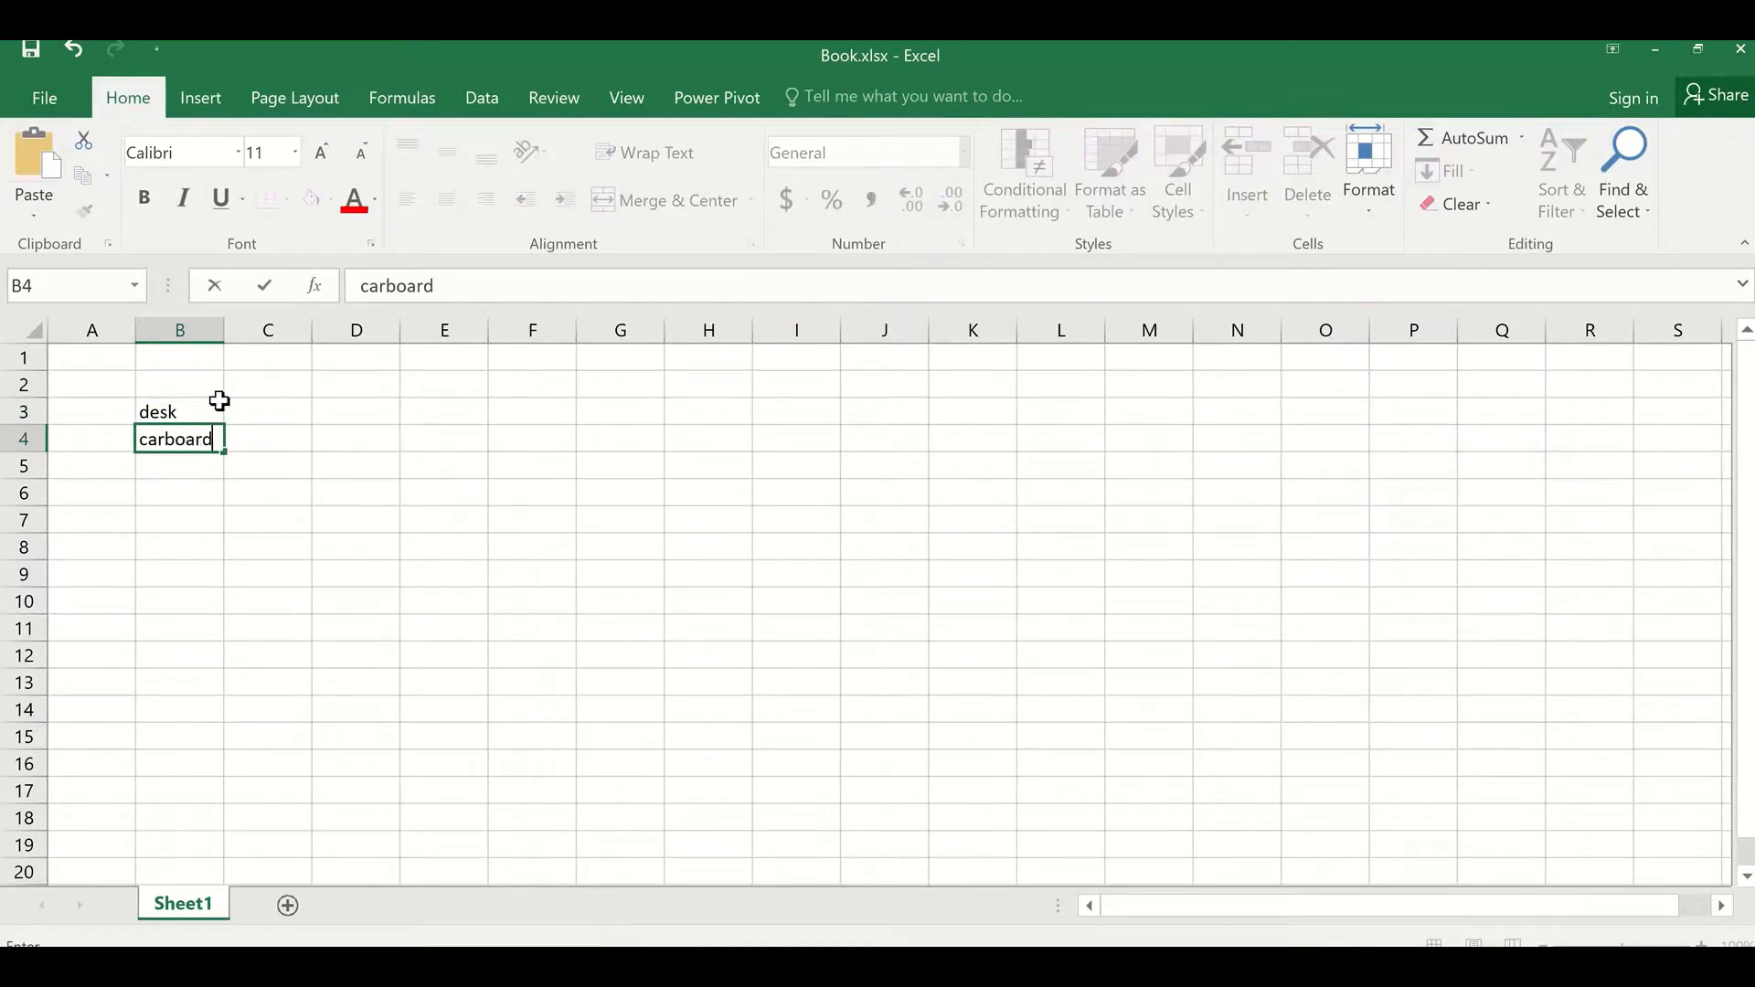
key("Return")
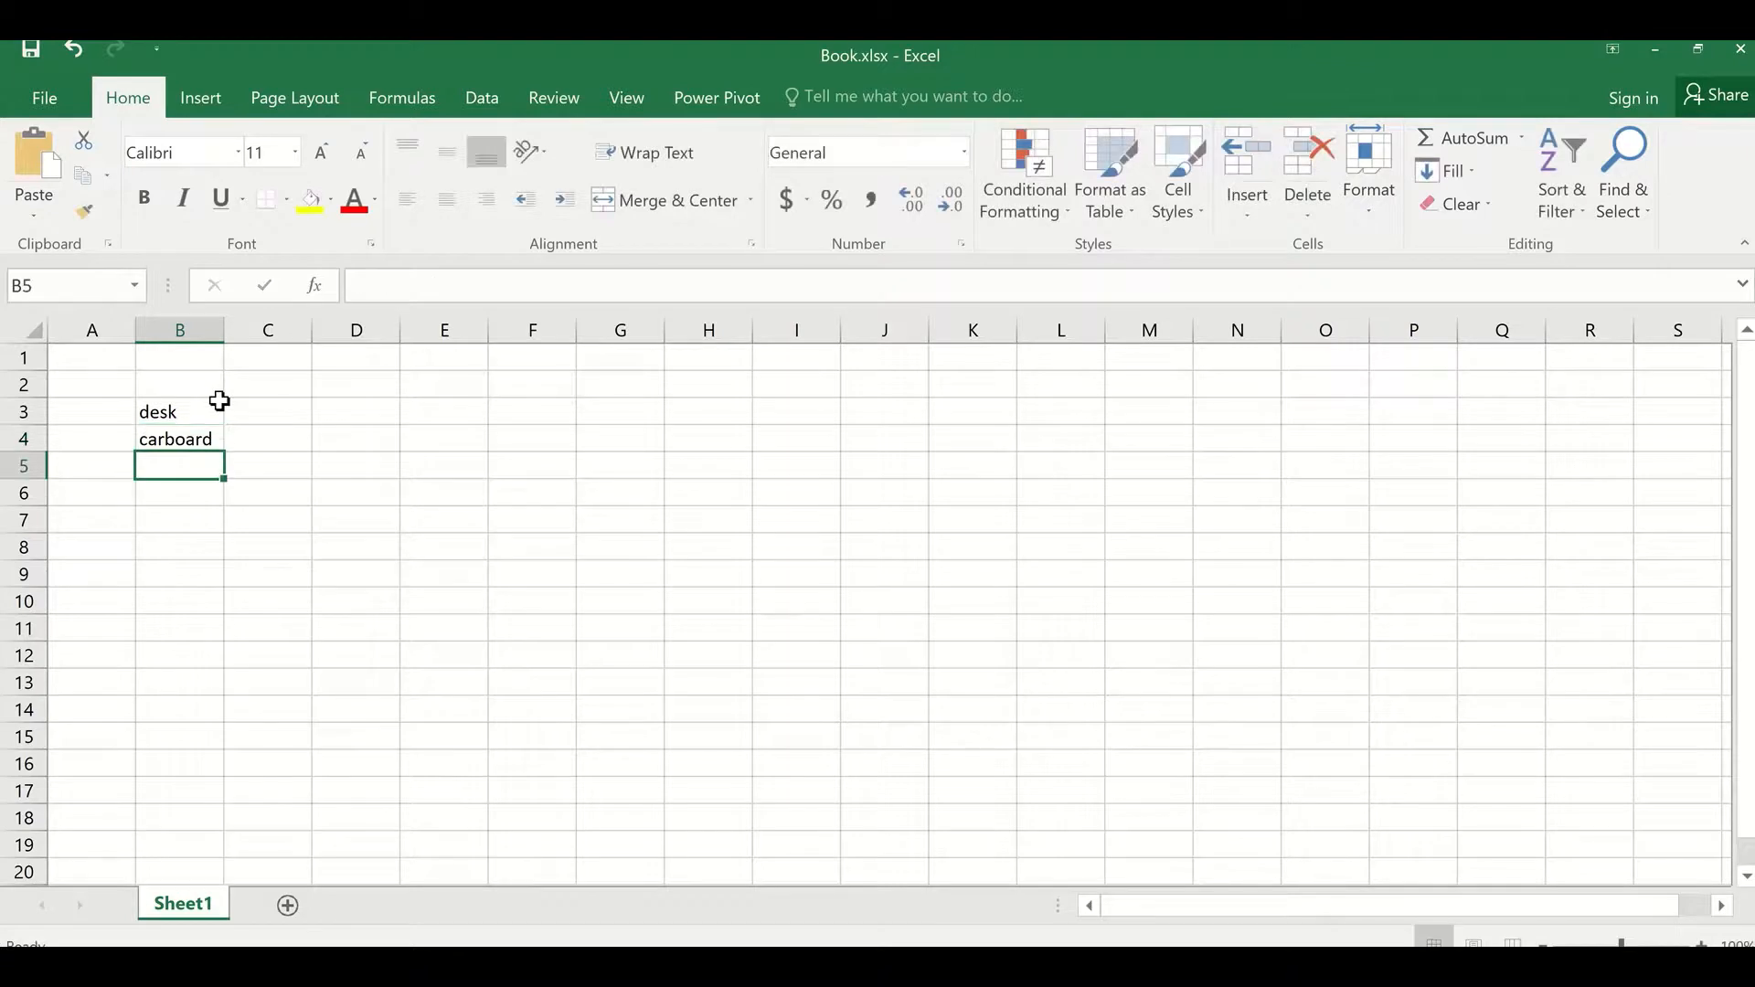
type("Car")
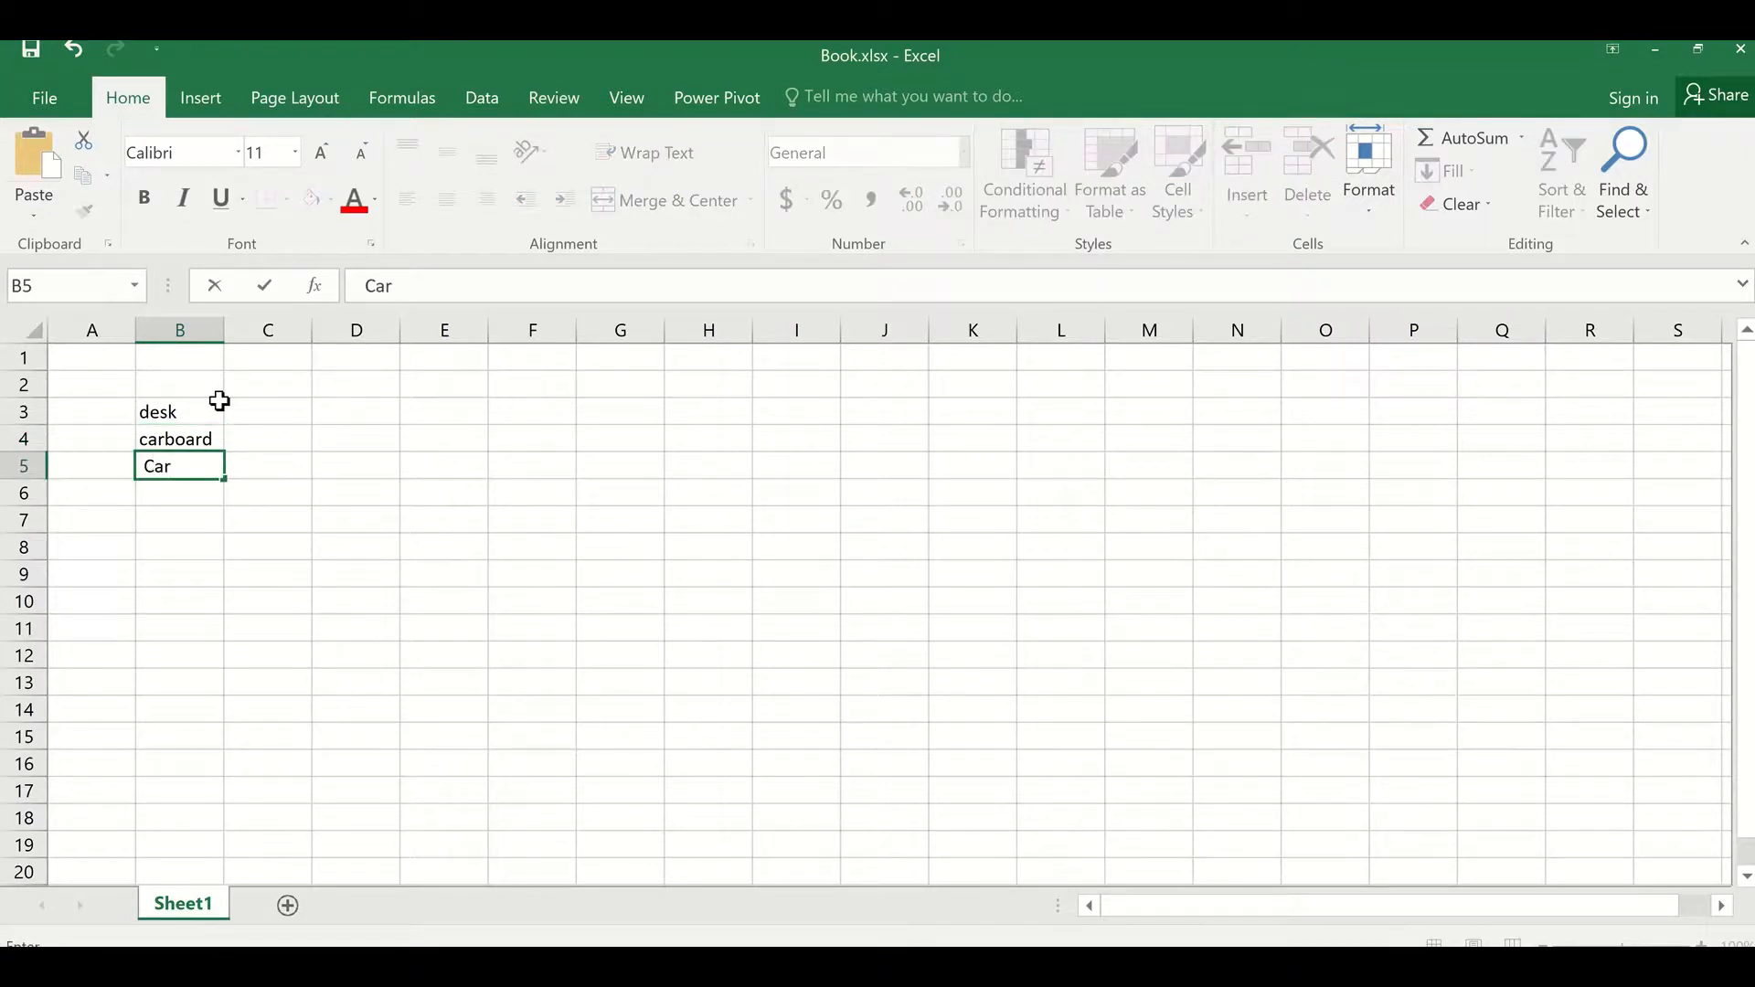
key("Return")
type("Table")
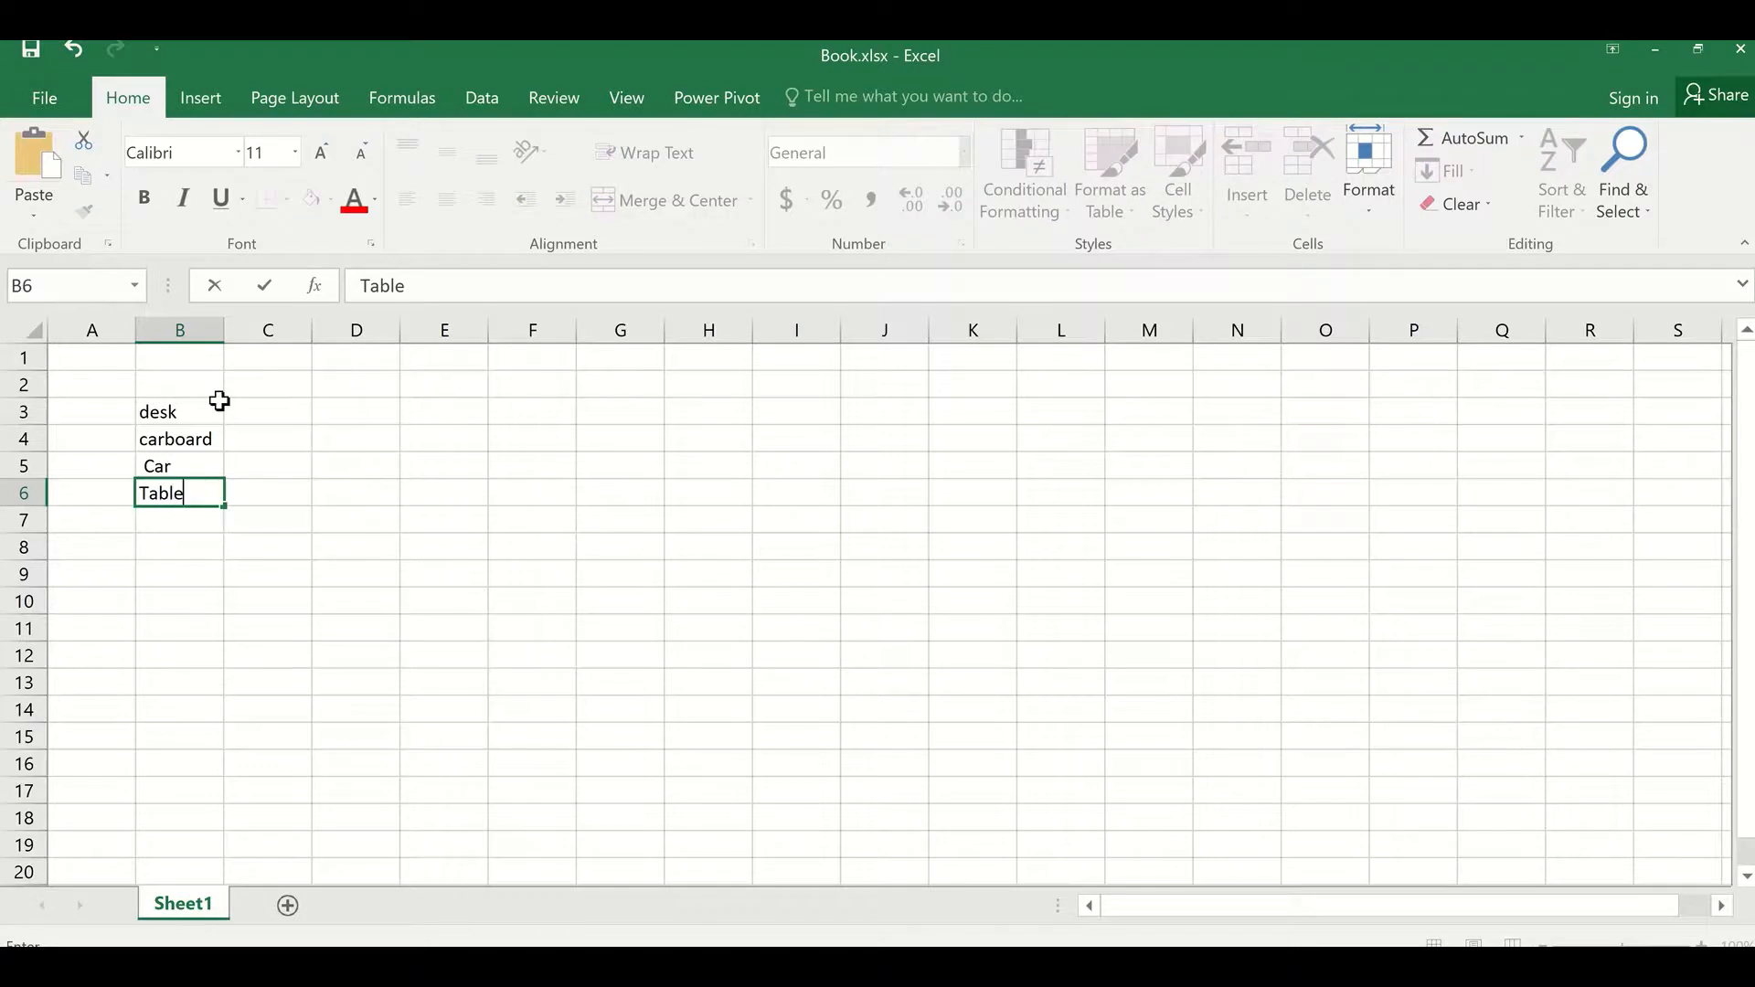
key("Return")
type("Ruler")
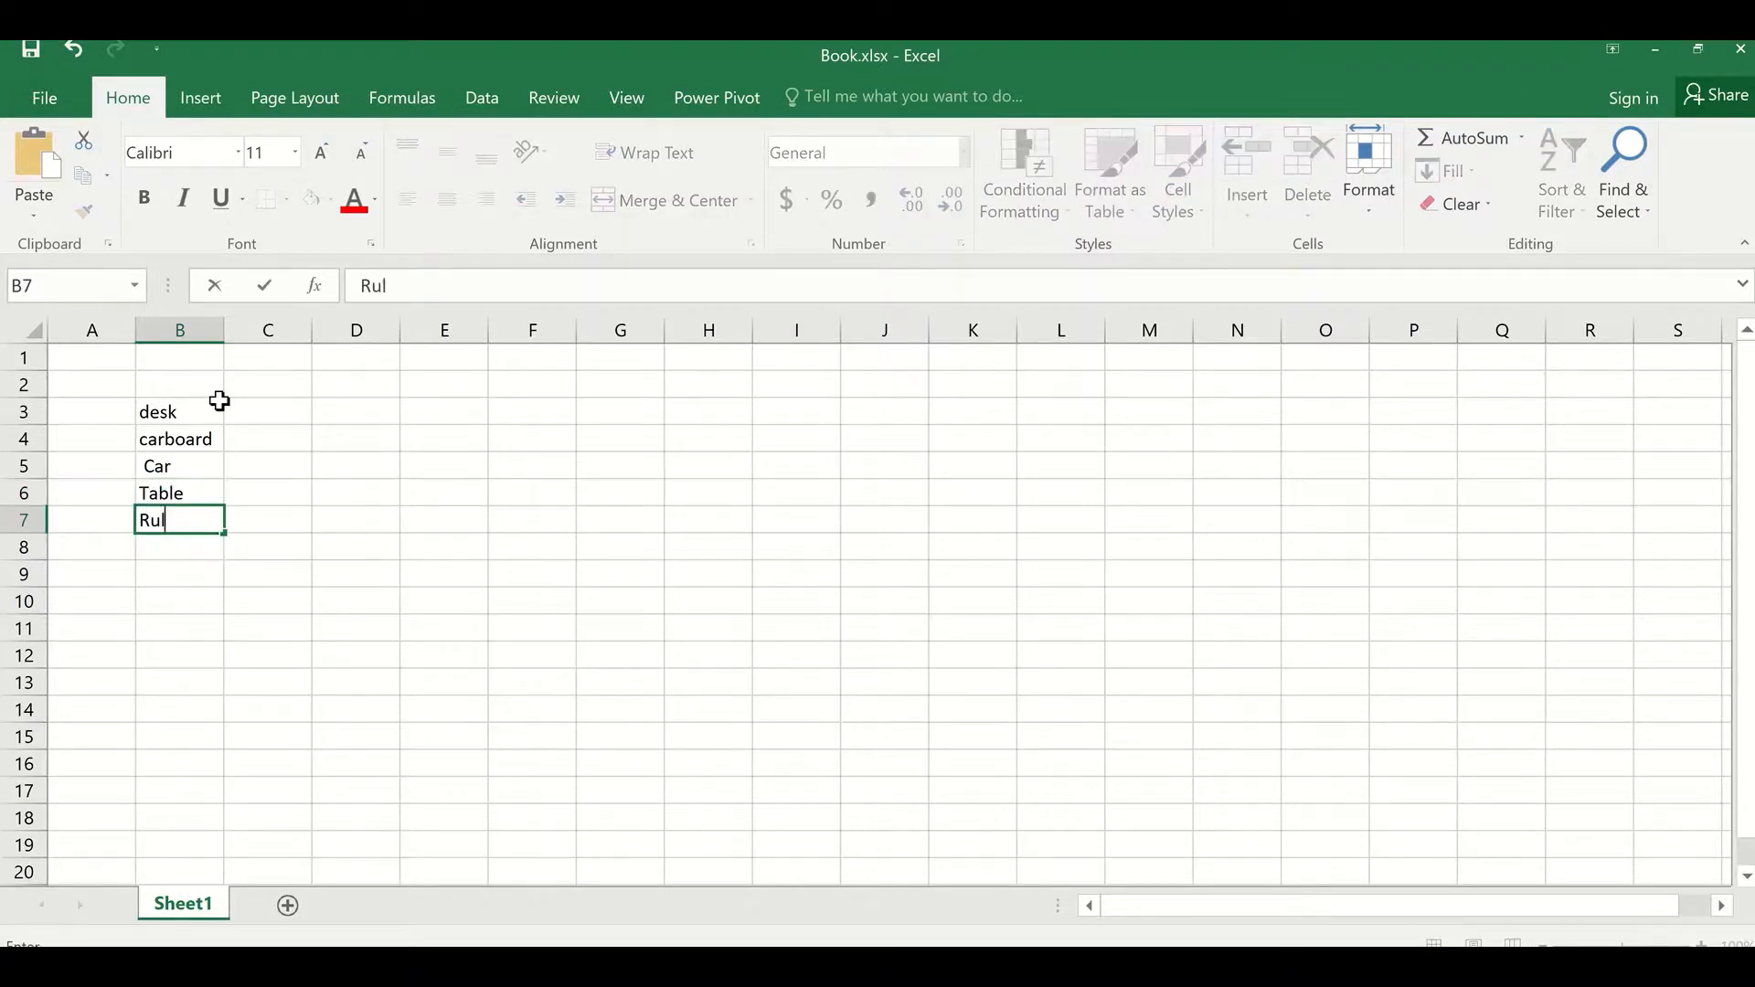
left_click(327, 490)
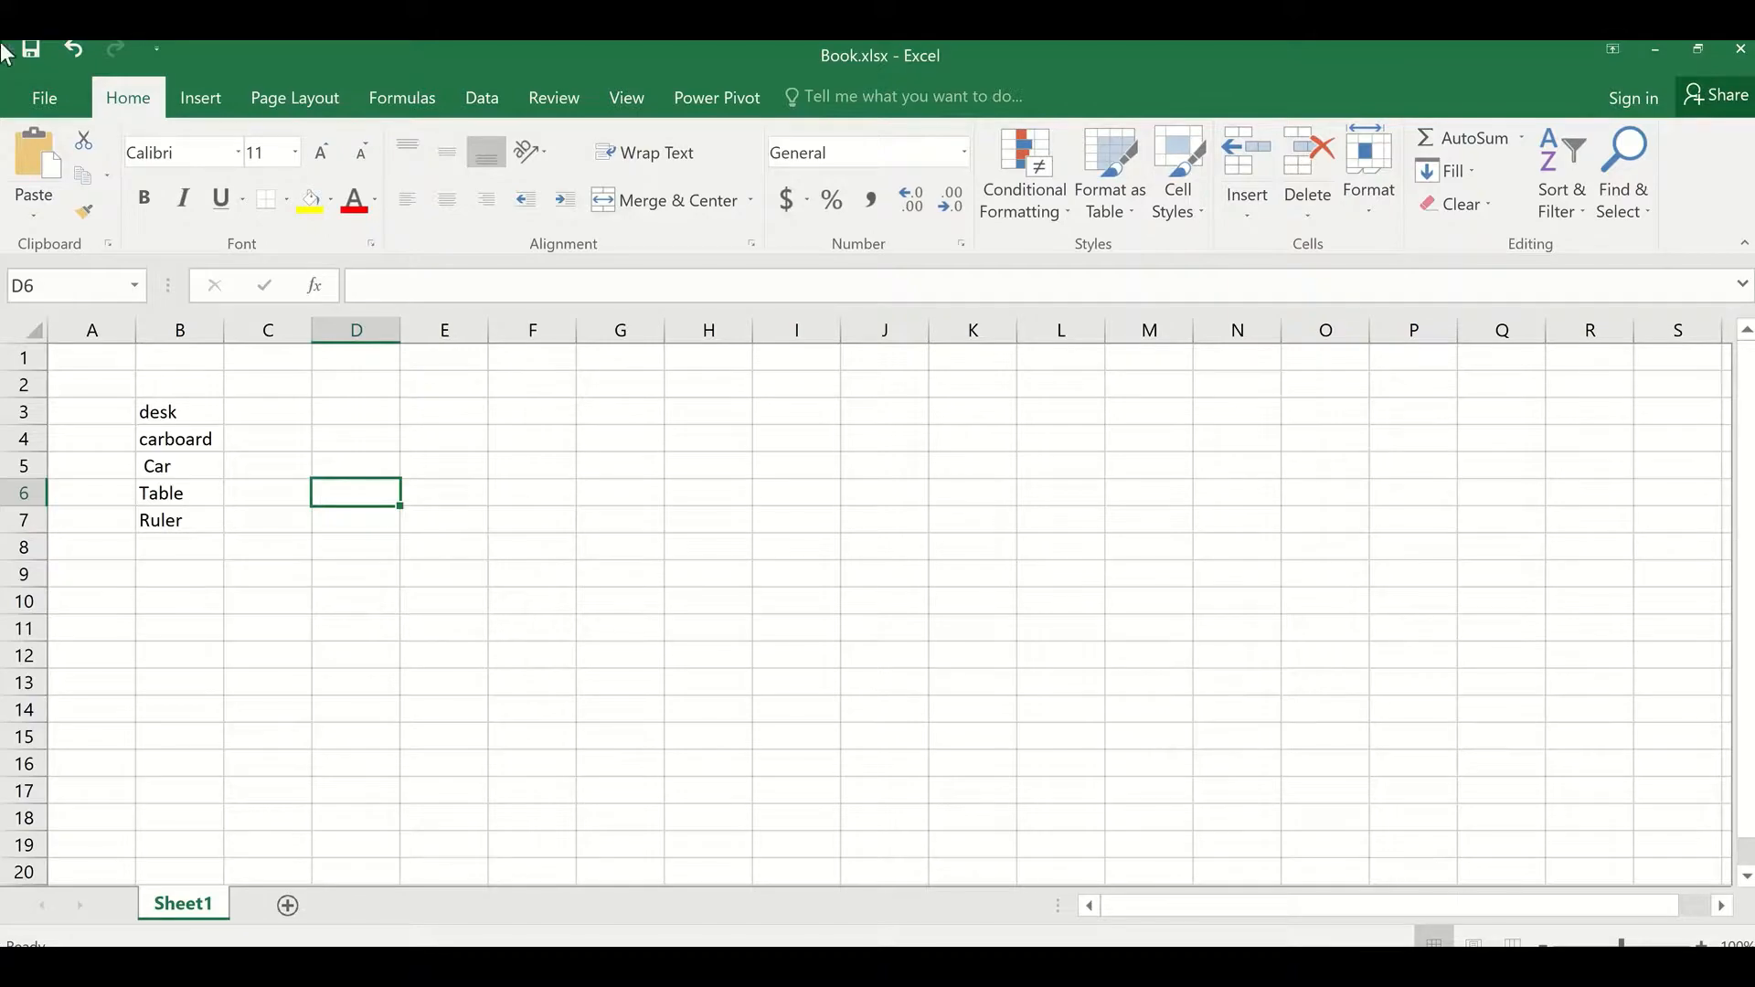
Step: Review the workbook's file information and the Share pane's save-to-cloud options without saving
left_click(53, 97)
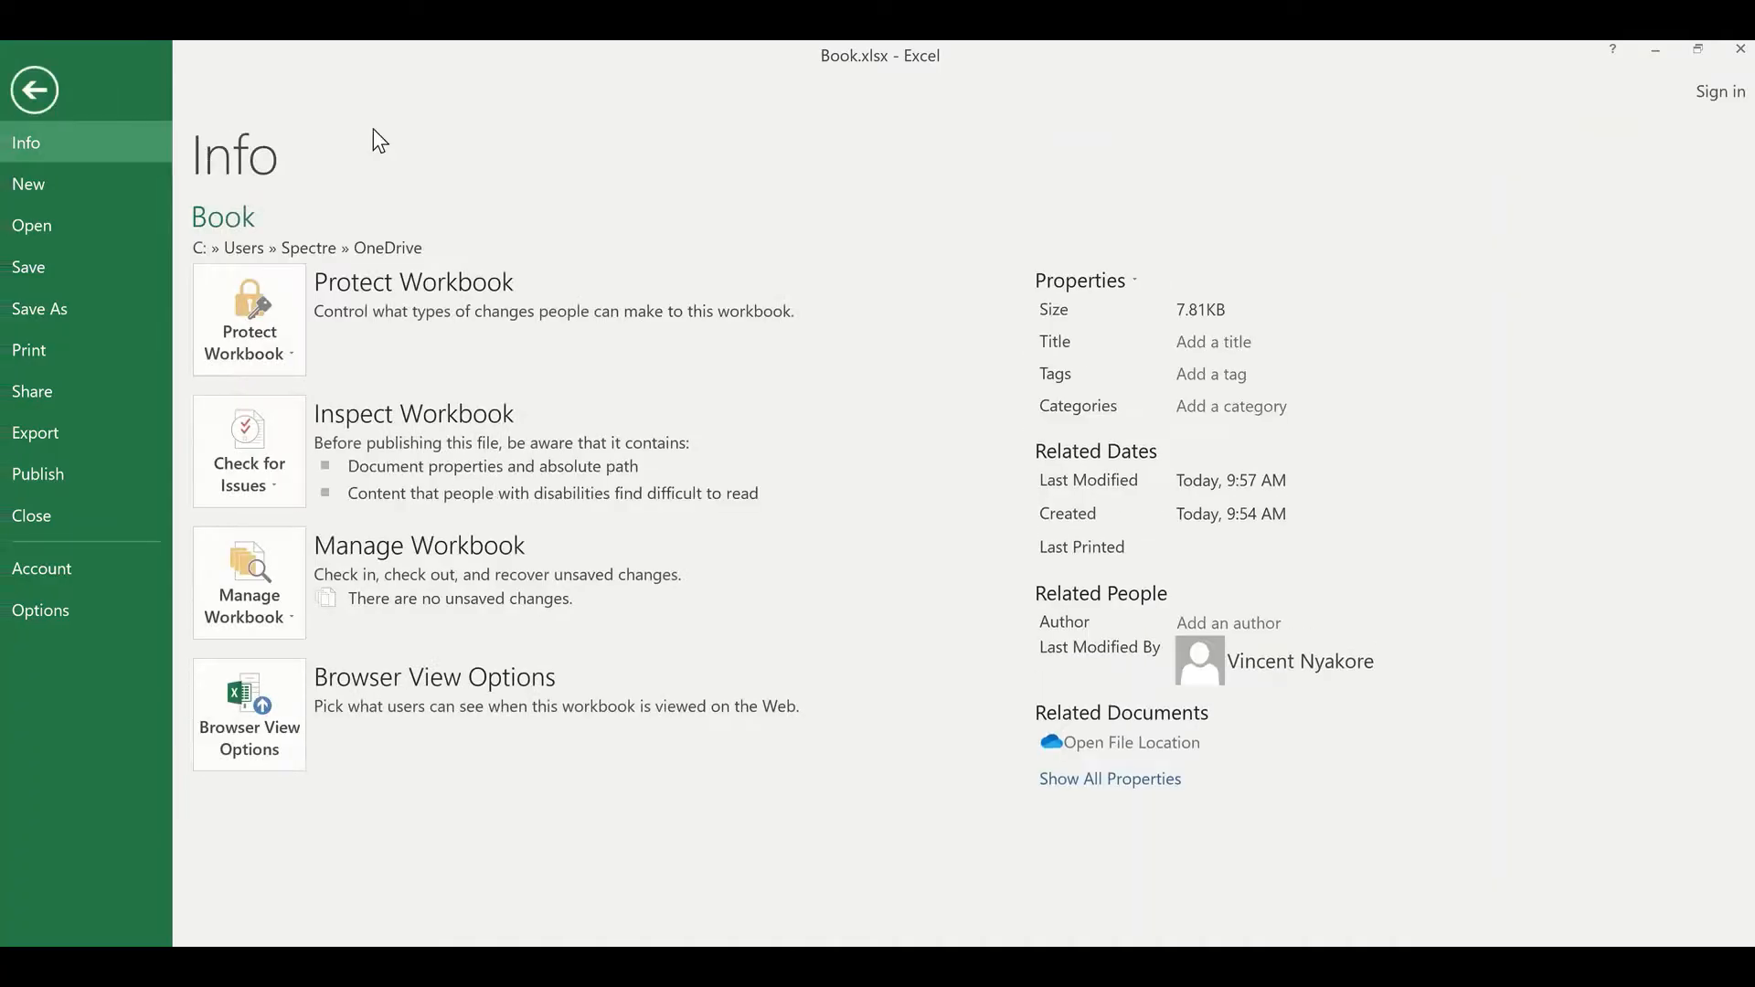
left_click(36, 108)
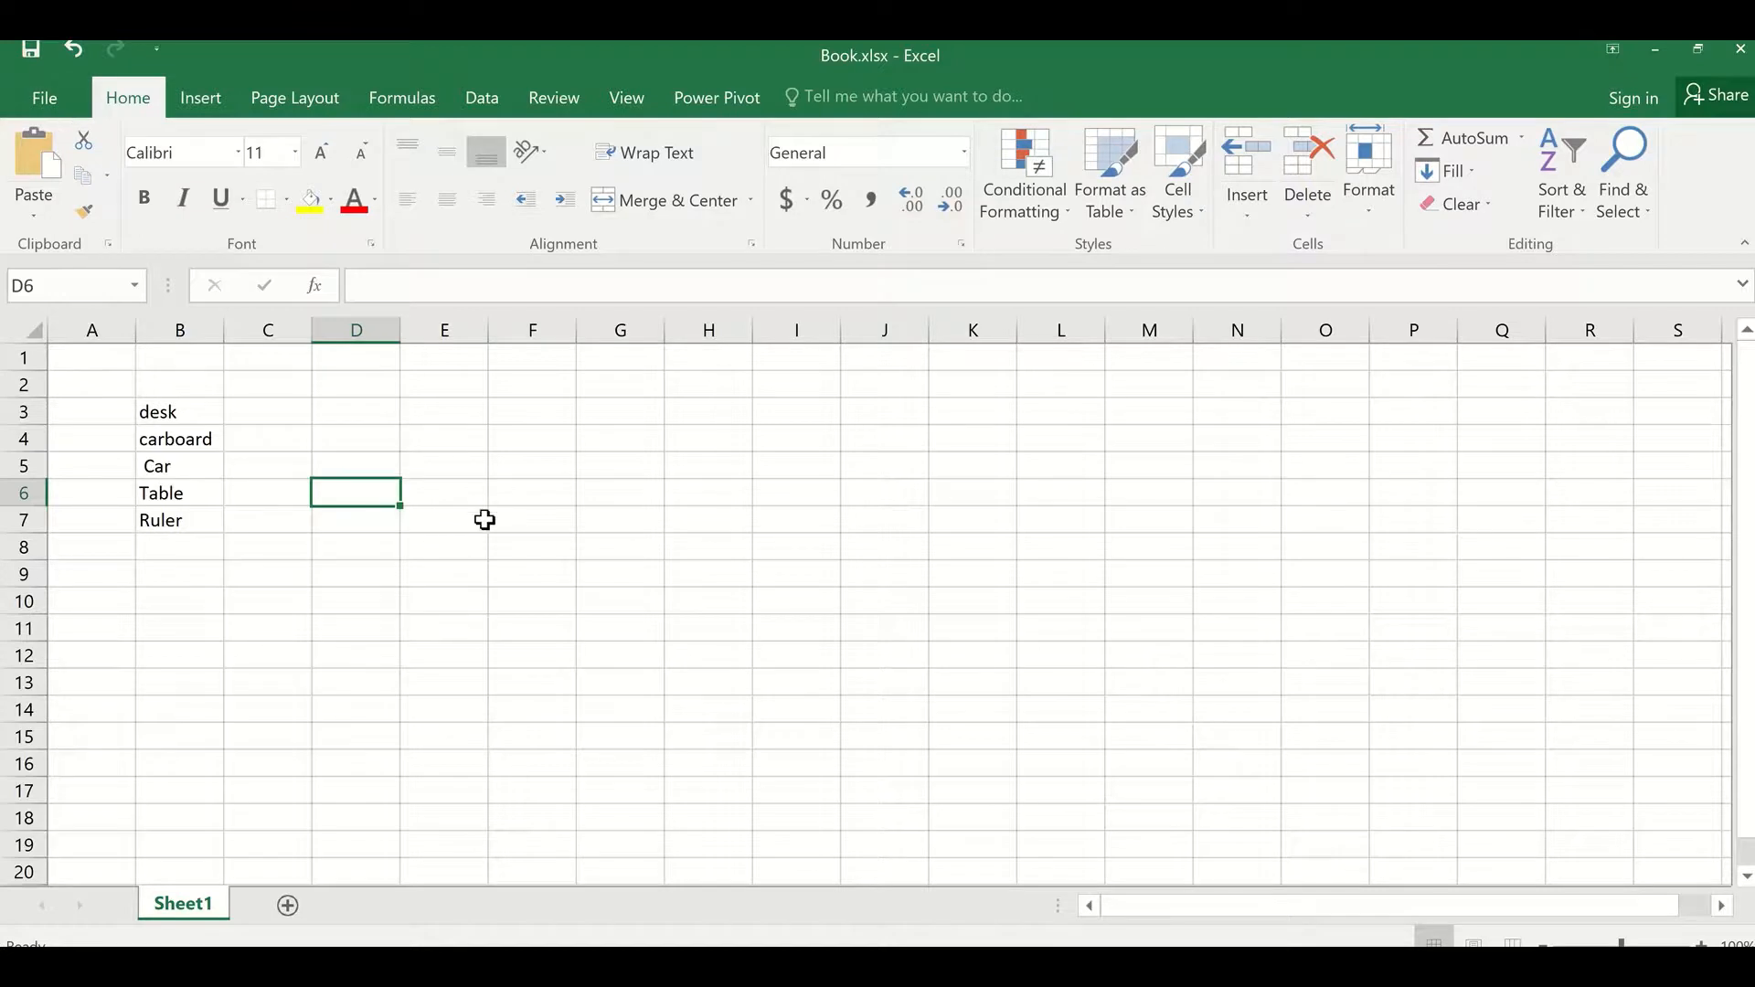
left_click(1718, 95)
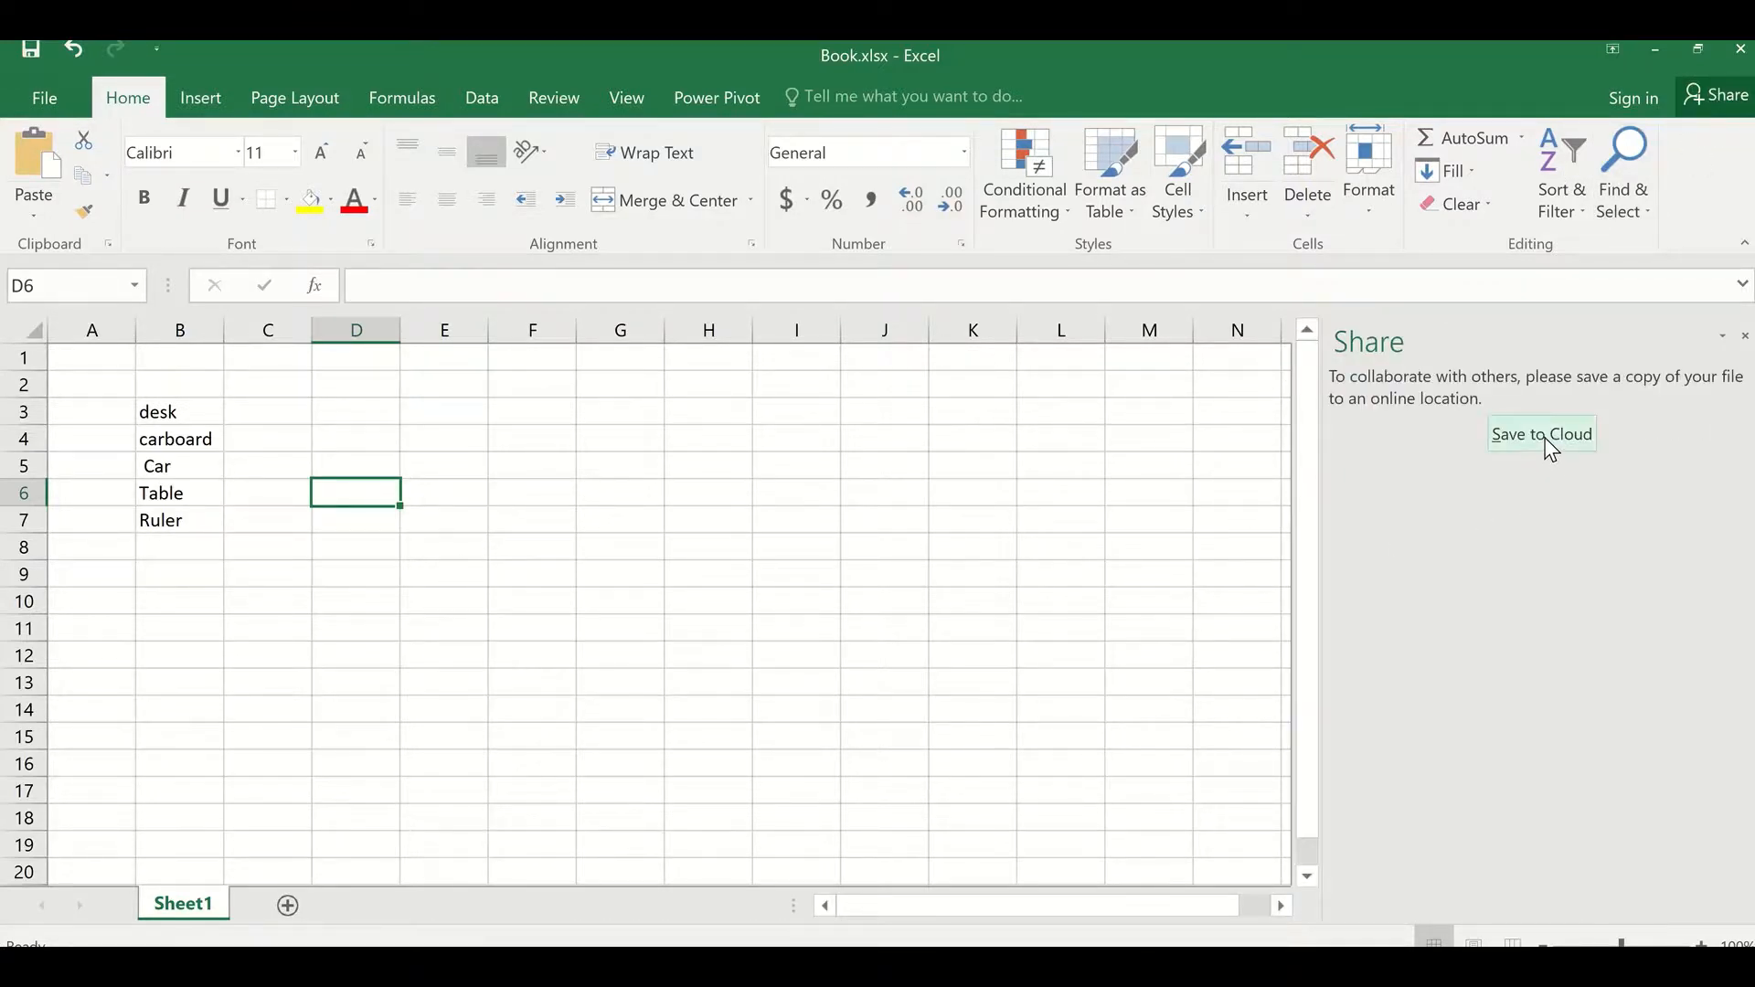
left_click(1543, 437)
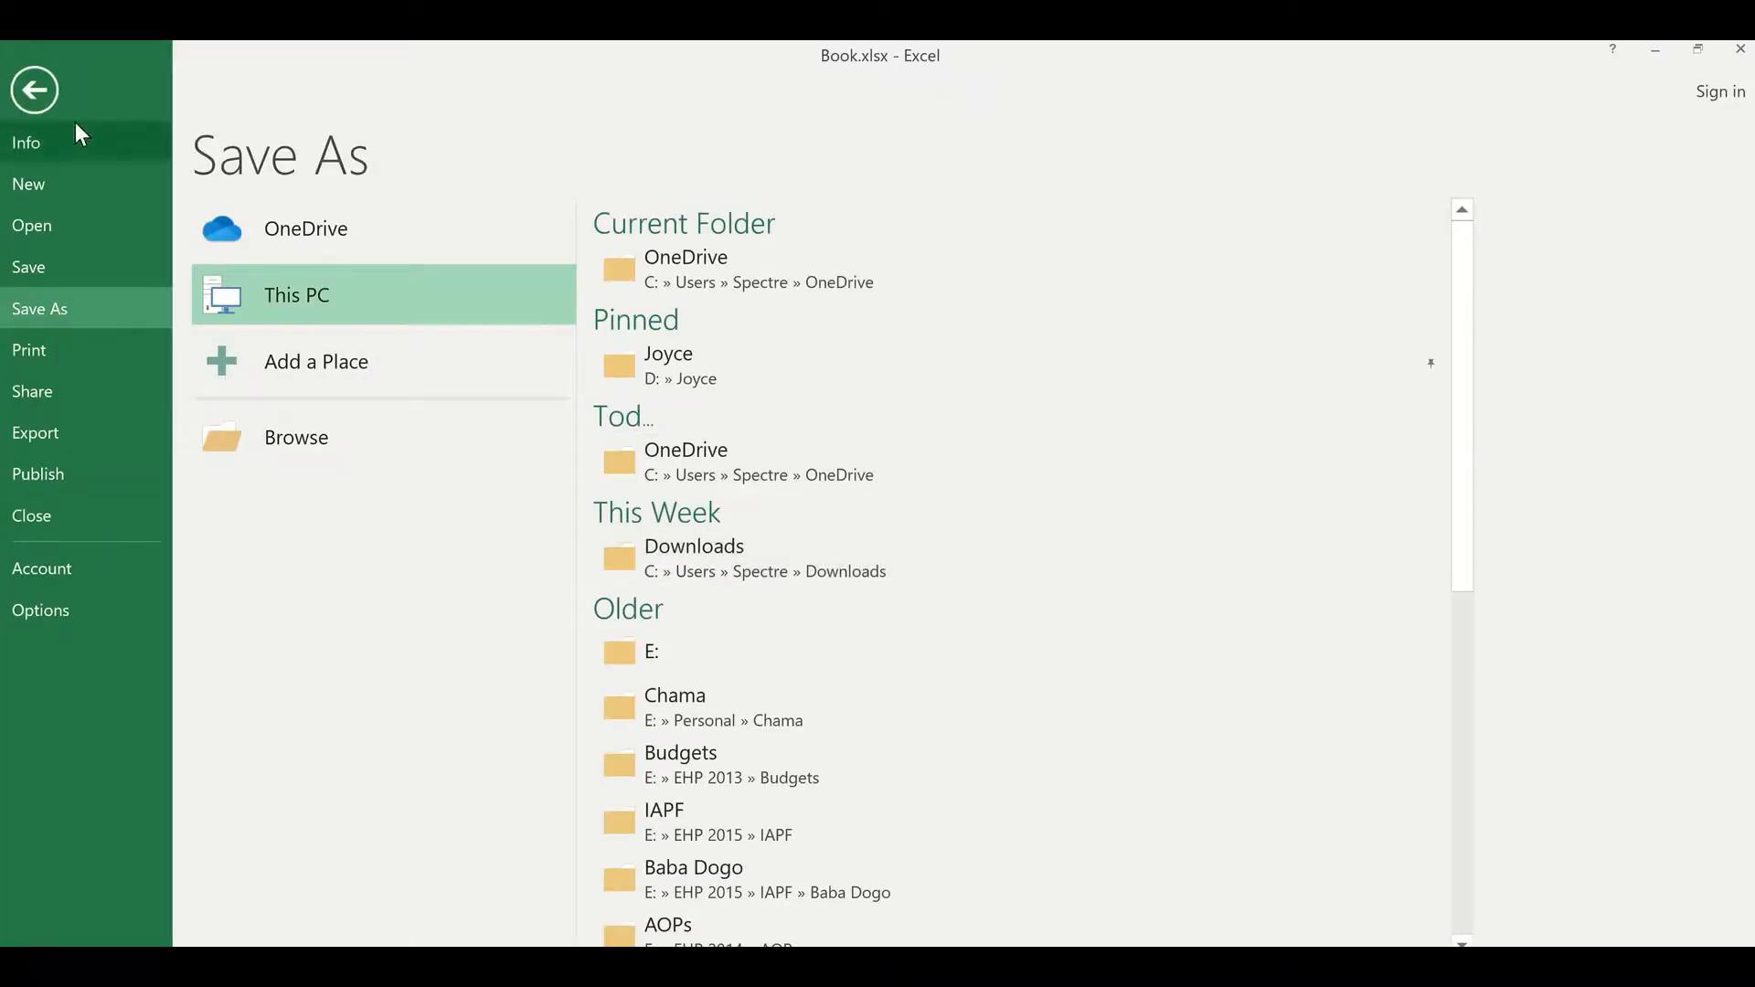
left_click(35, 88)
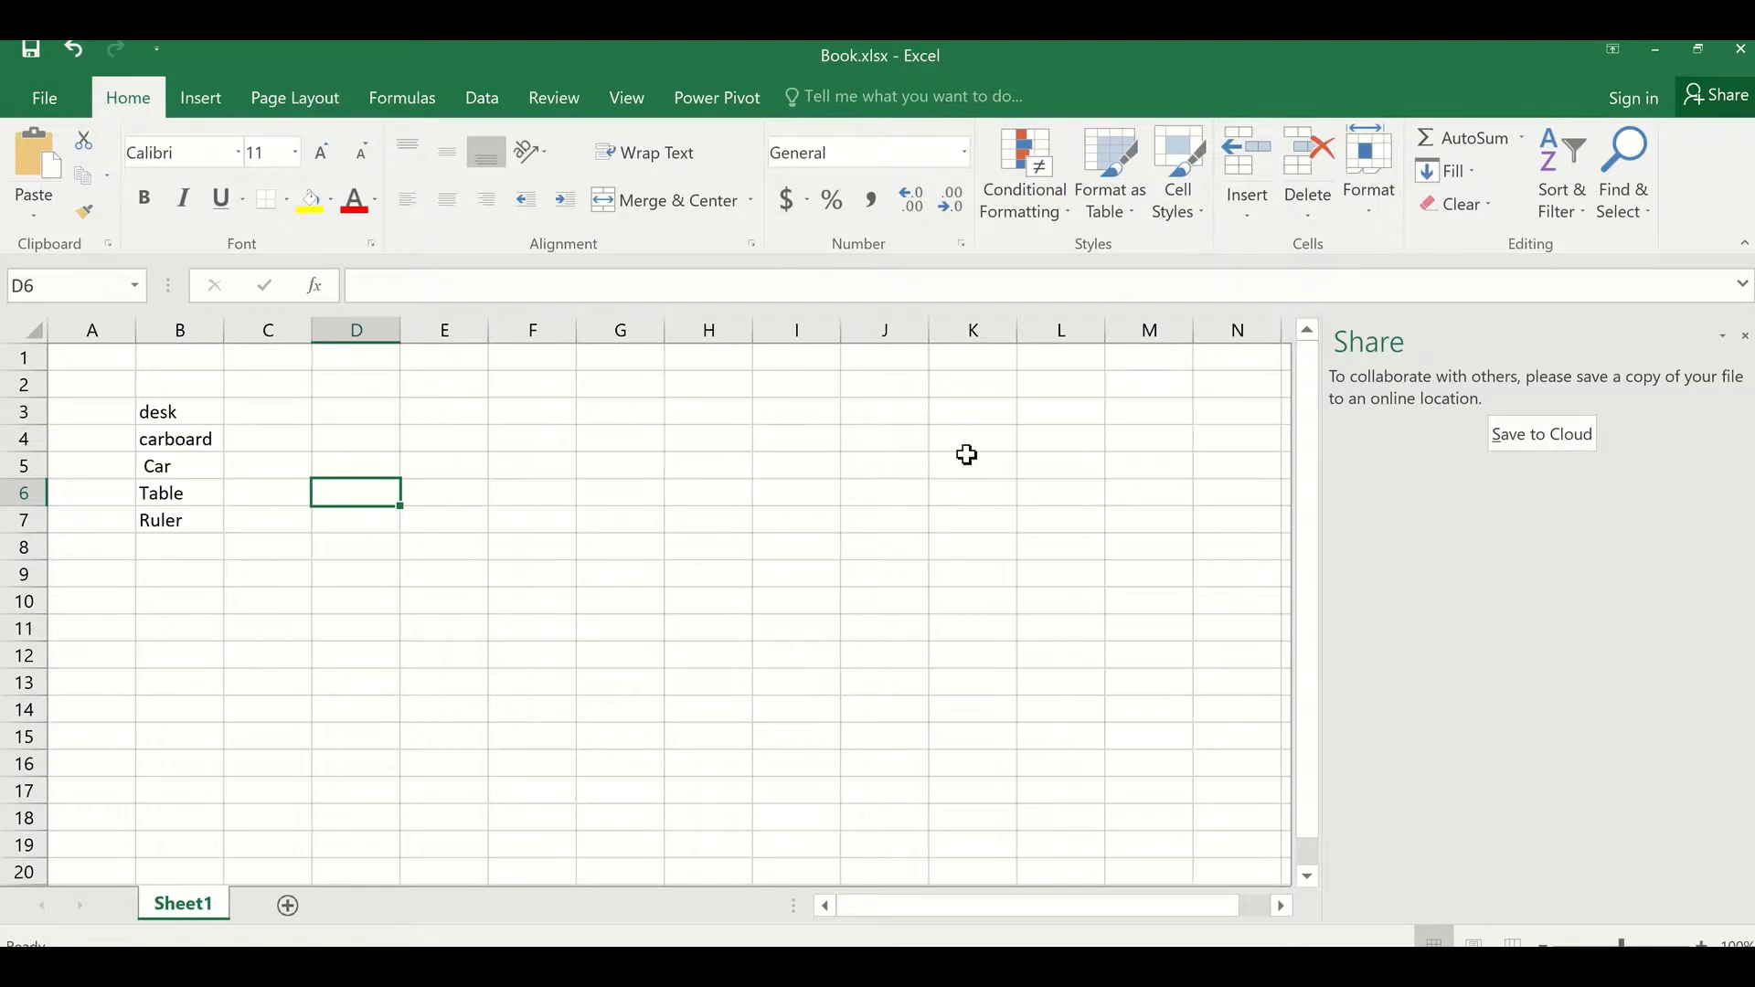
Step: Close Book.xlsx, then close the untitled Book1 workbook without saving it
left_click(1735, 57)
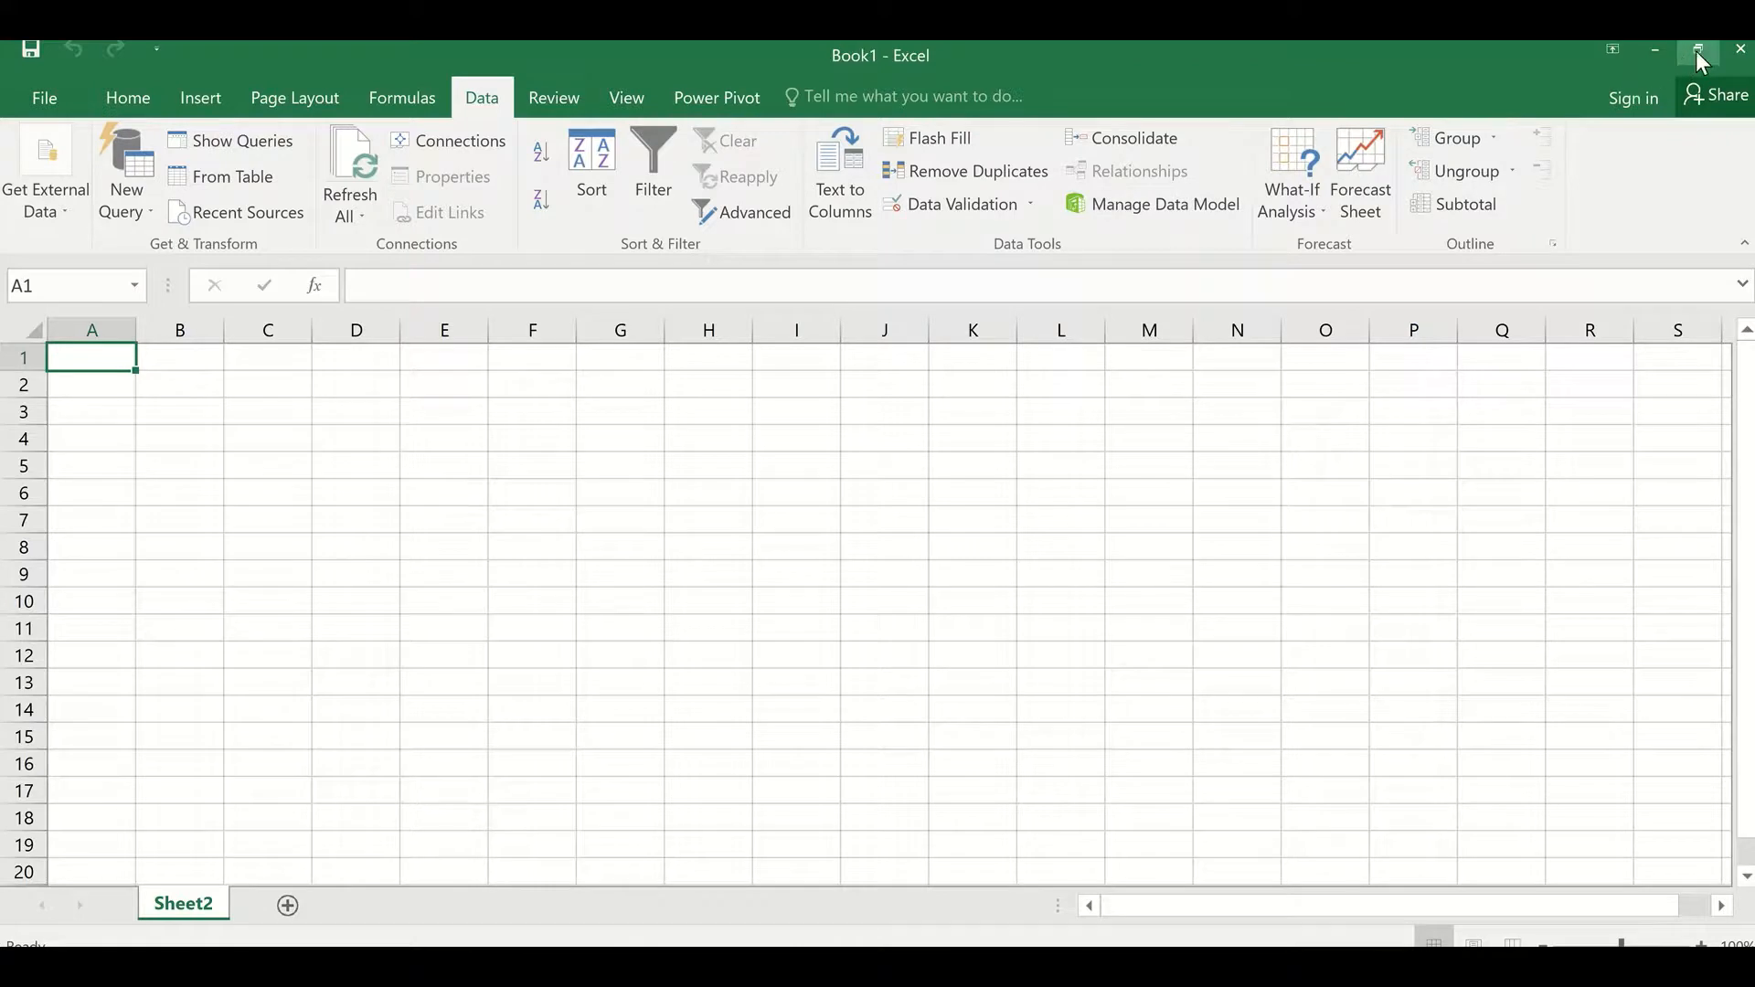
left_click(1740, 48)
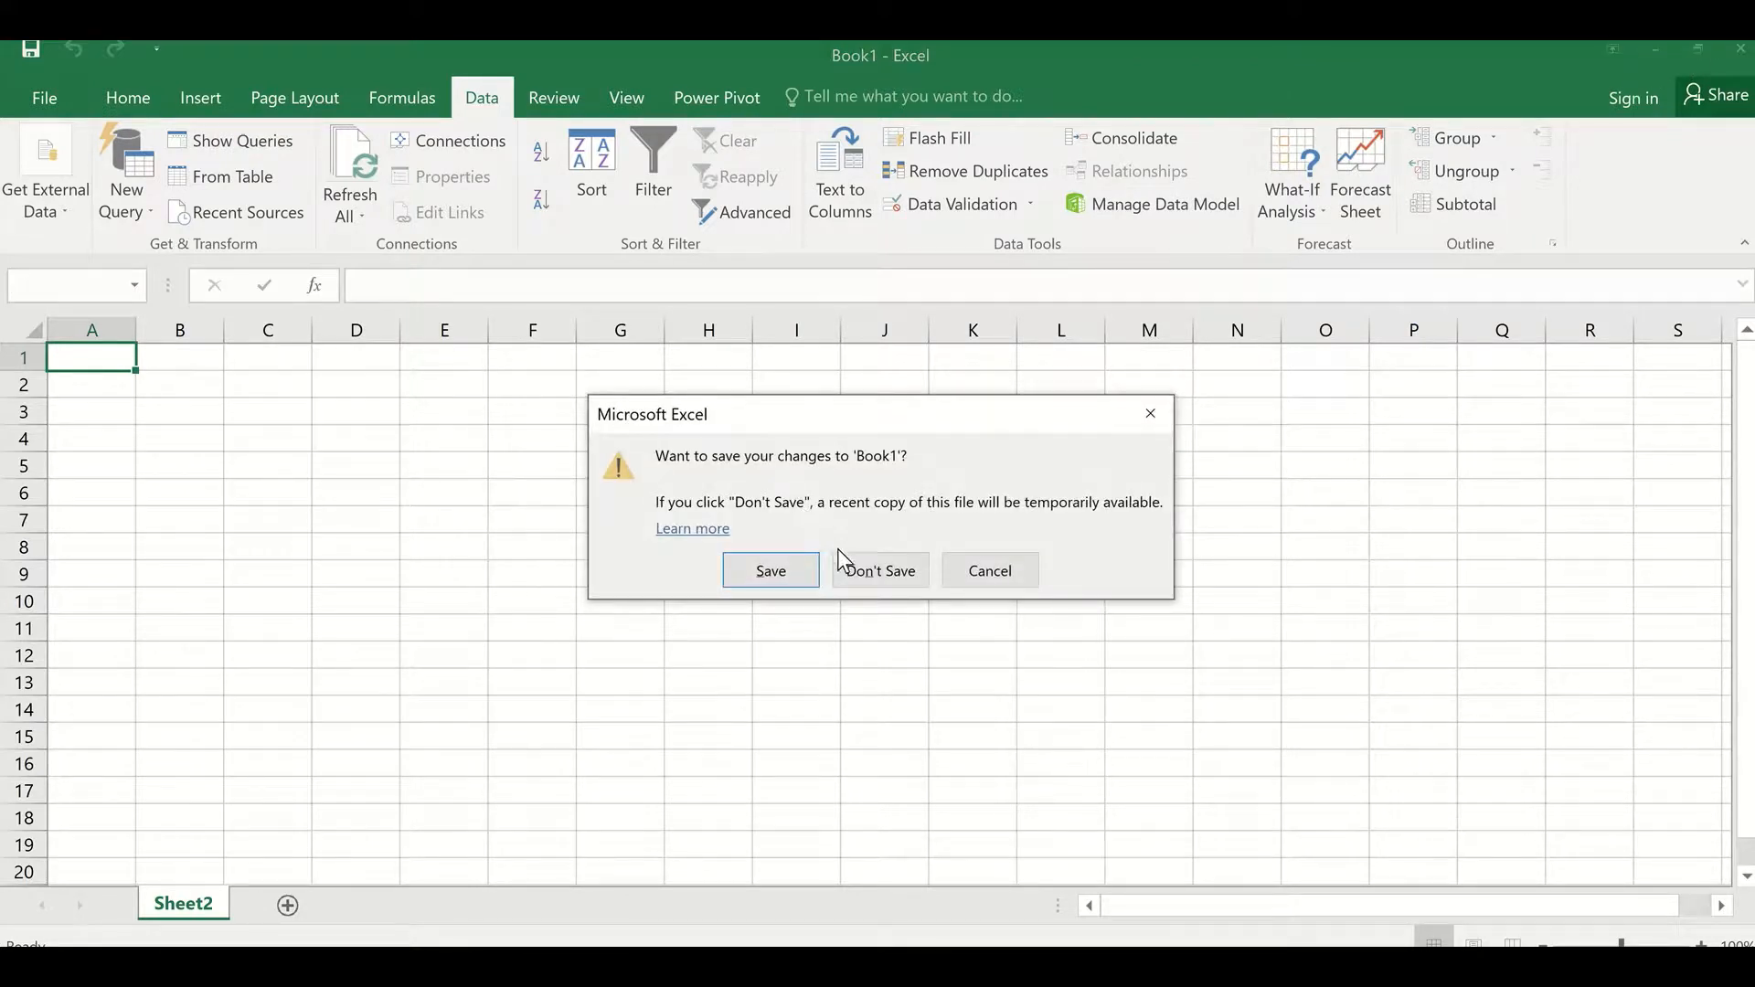
left_click(799, 572)
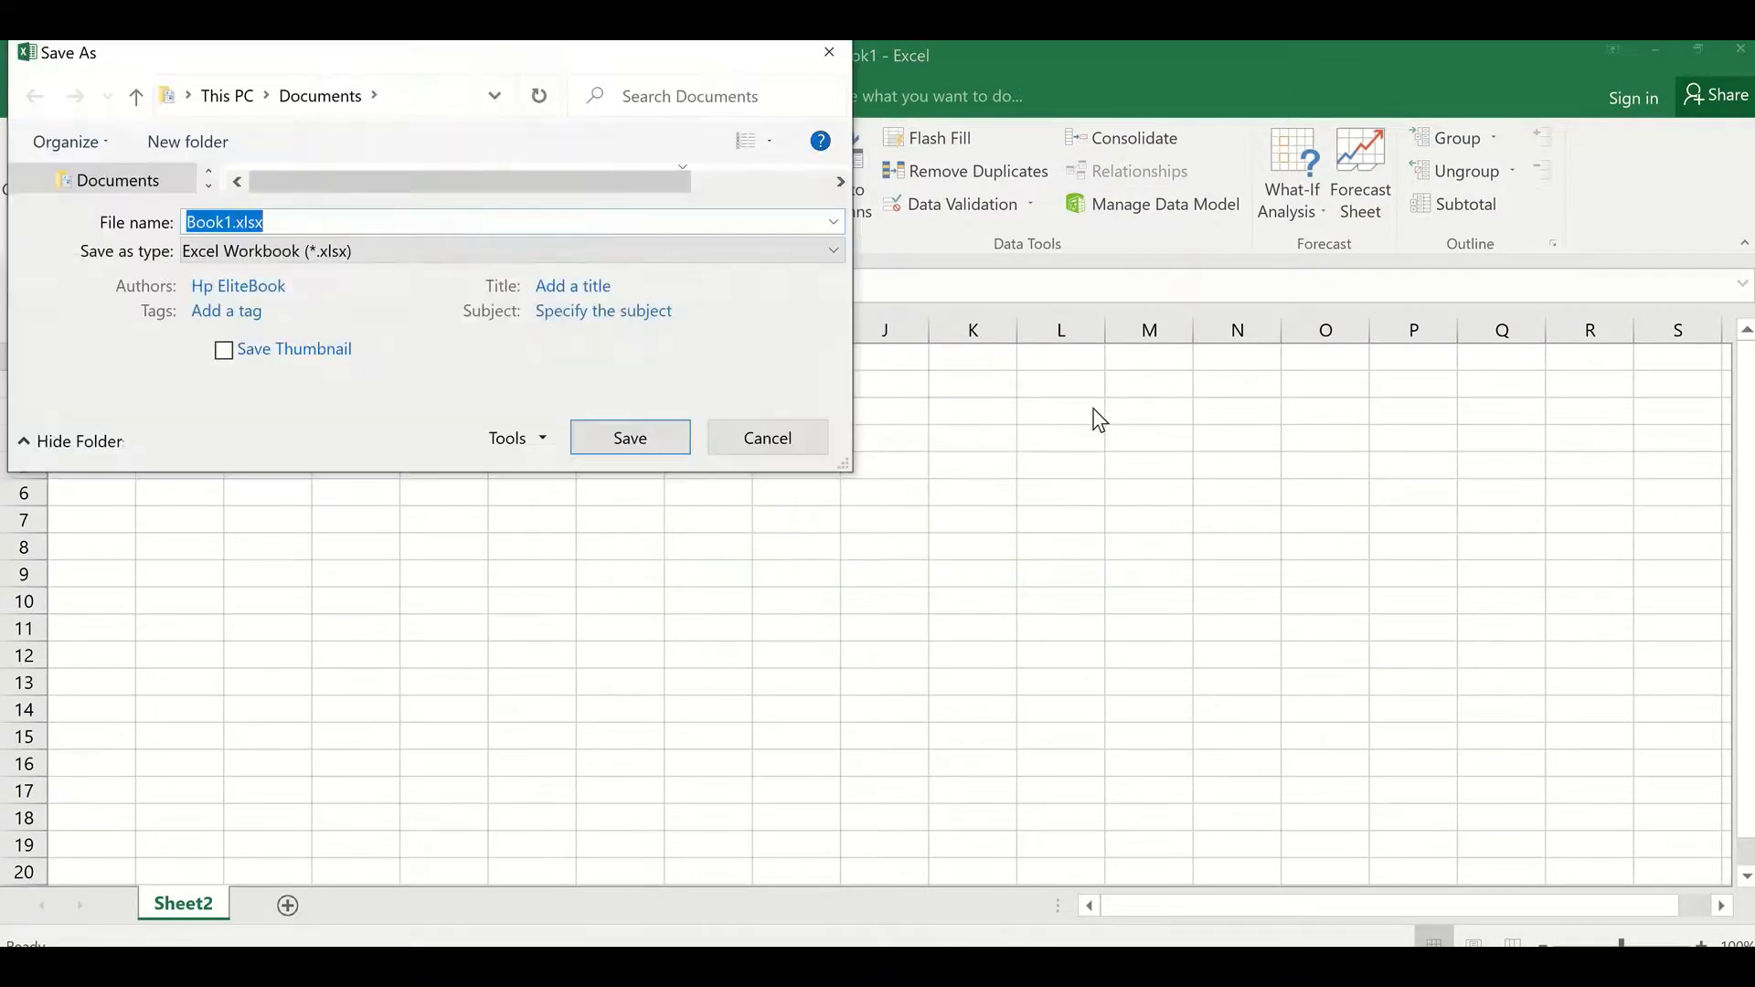
left_click(756, 439)
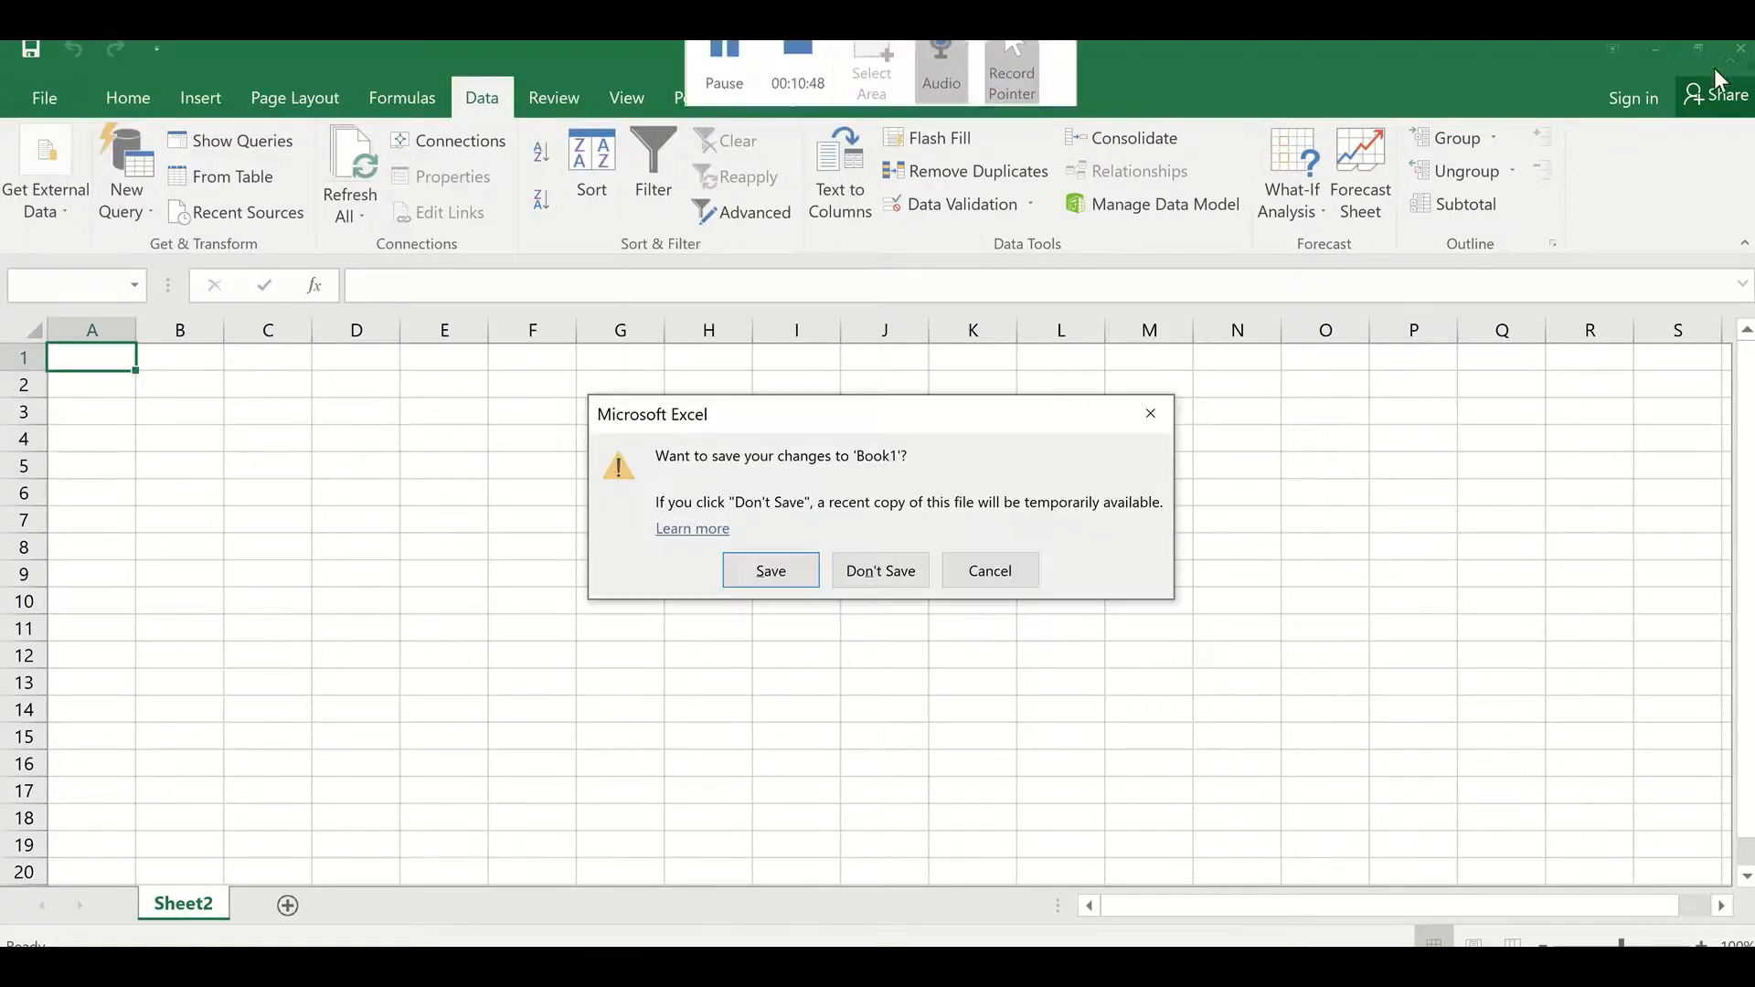
left_click(896, 567)
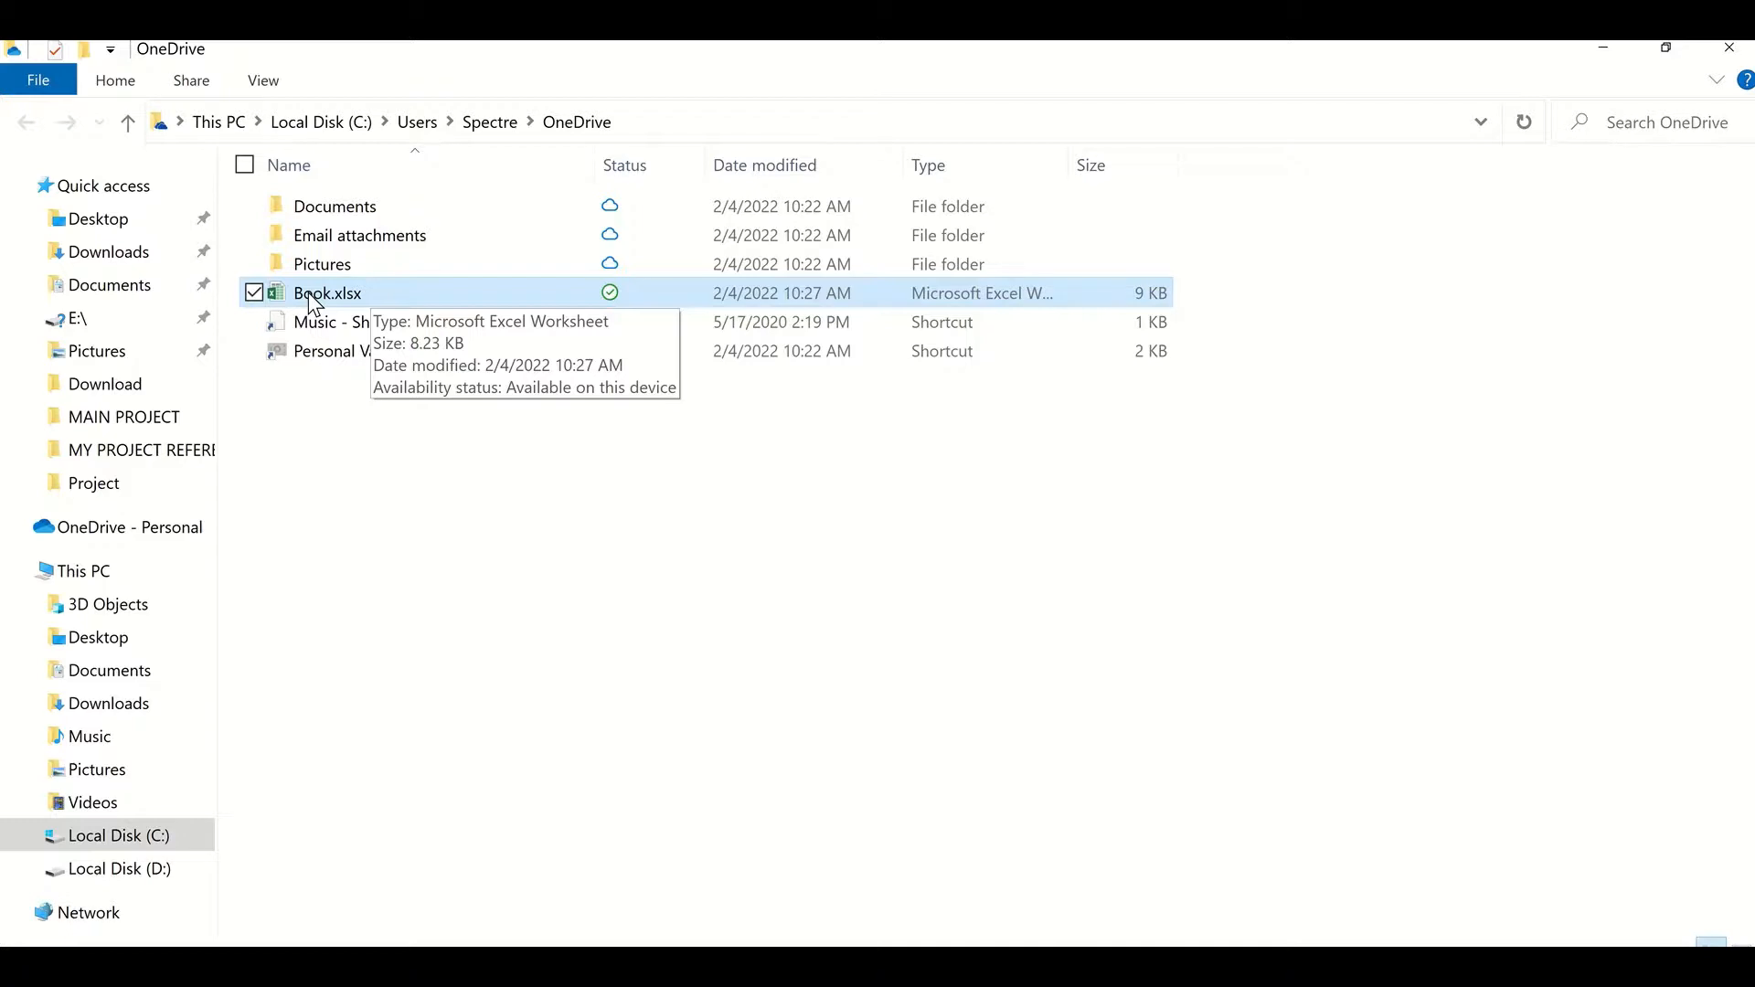
Step: Browse the Pictures and Screenshots folders inside the OneDrive folder
double_click(333, 265)
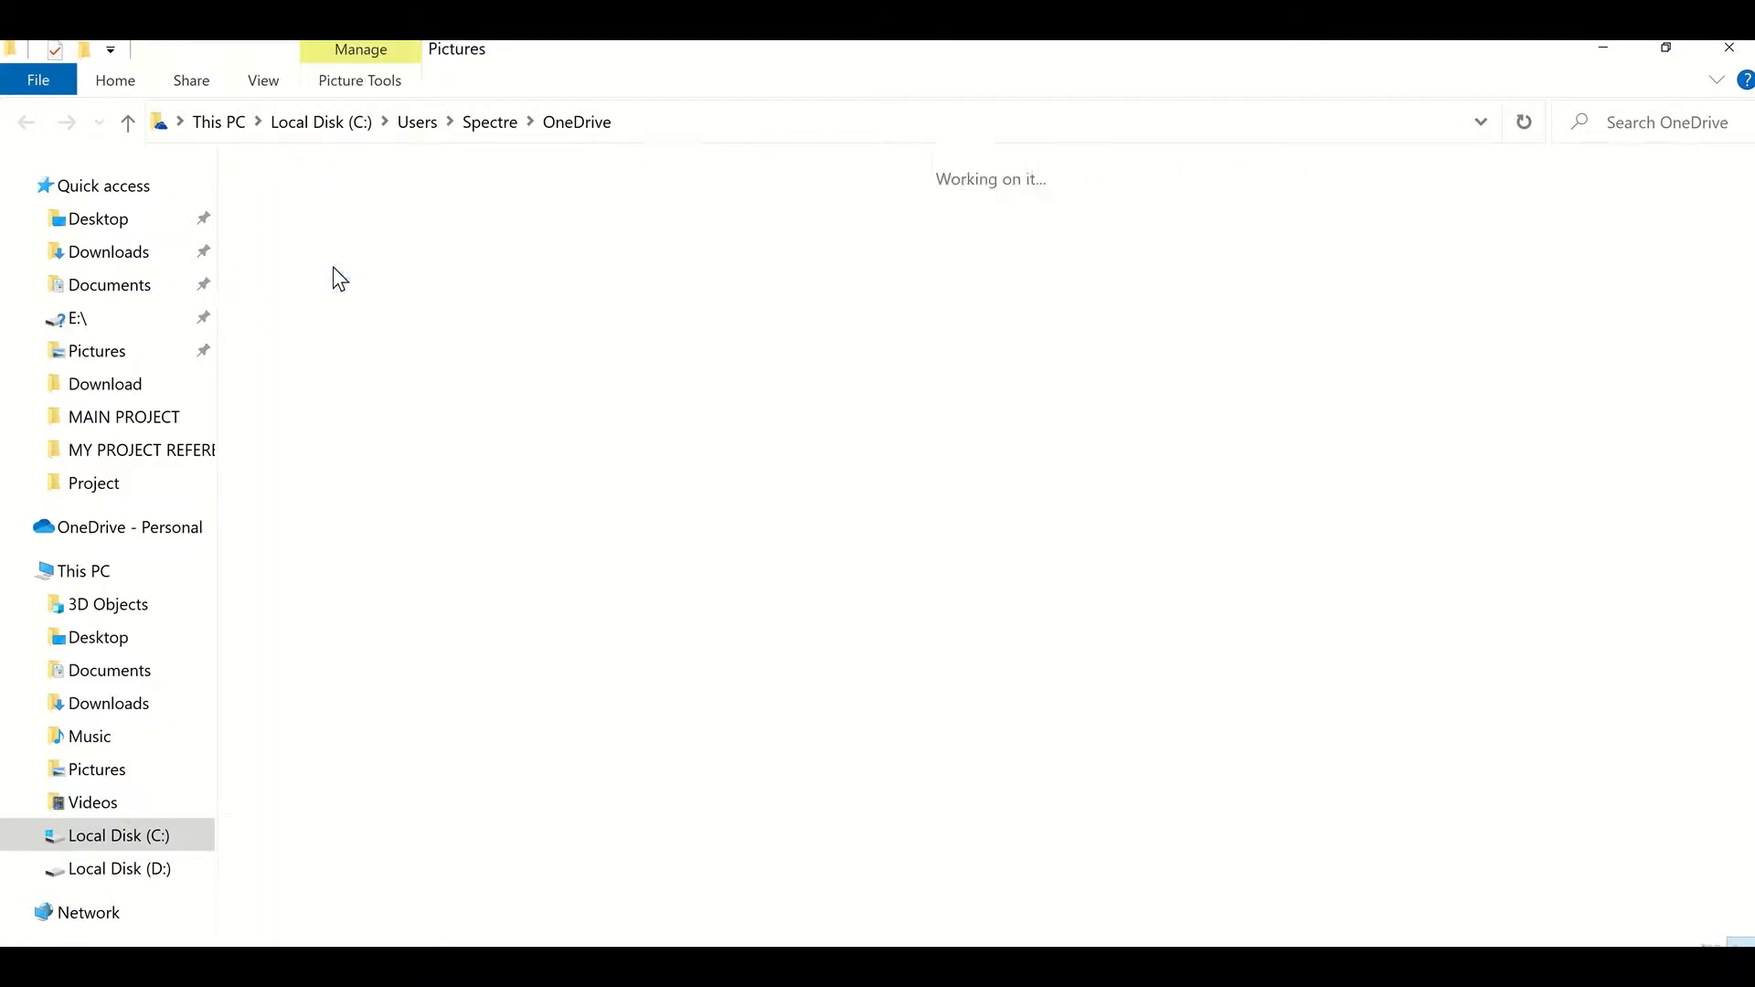
double_click(321, 254)
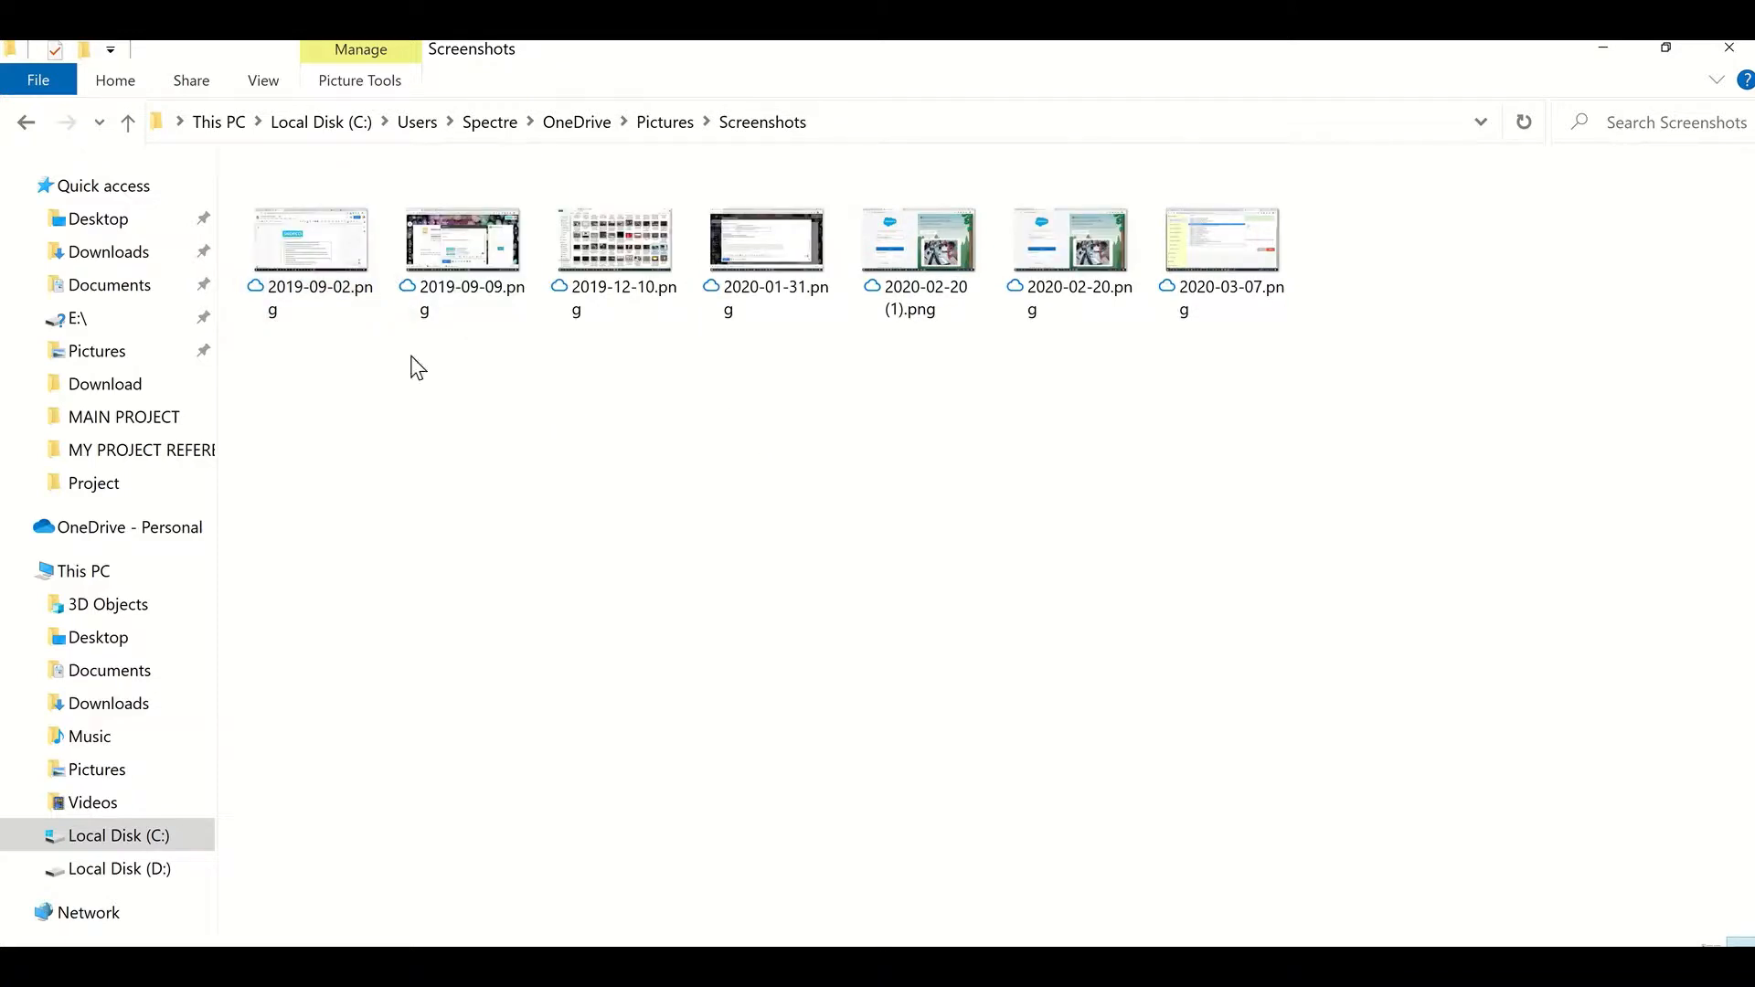
left_click(28, 120)
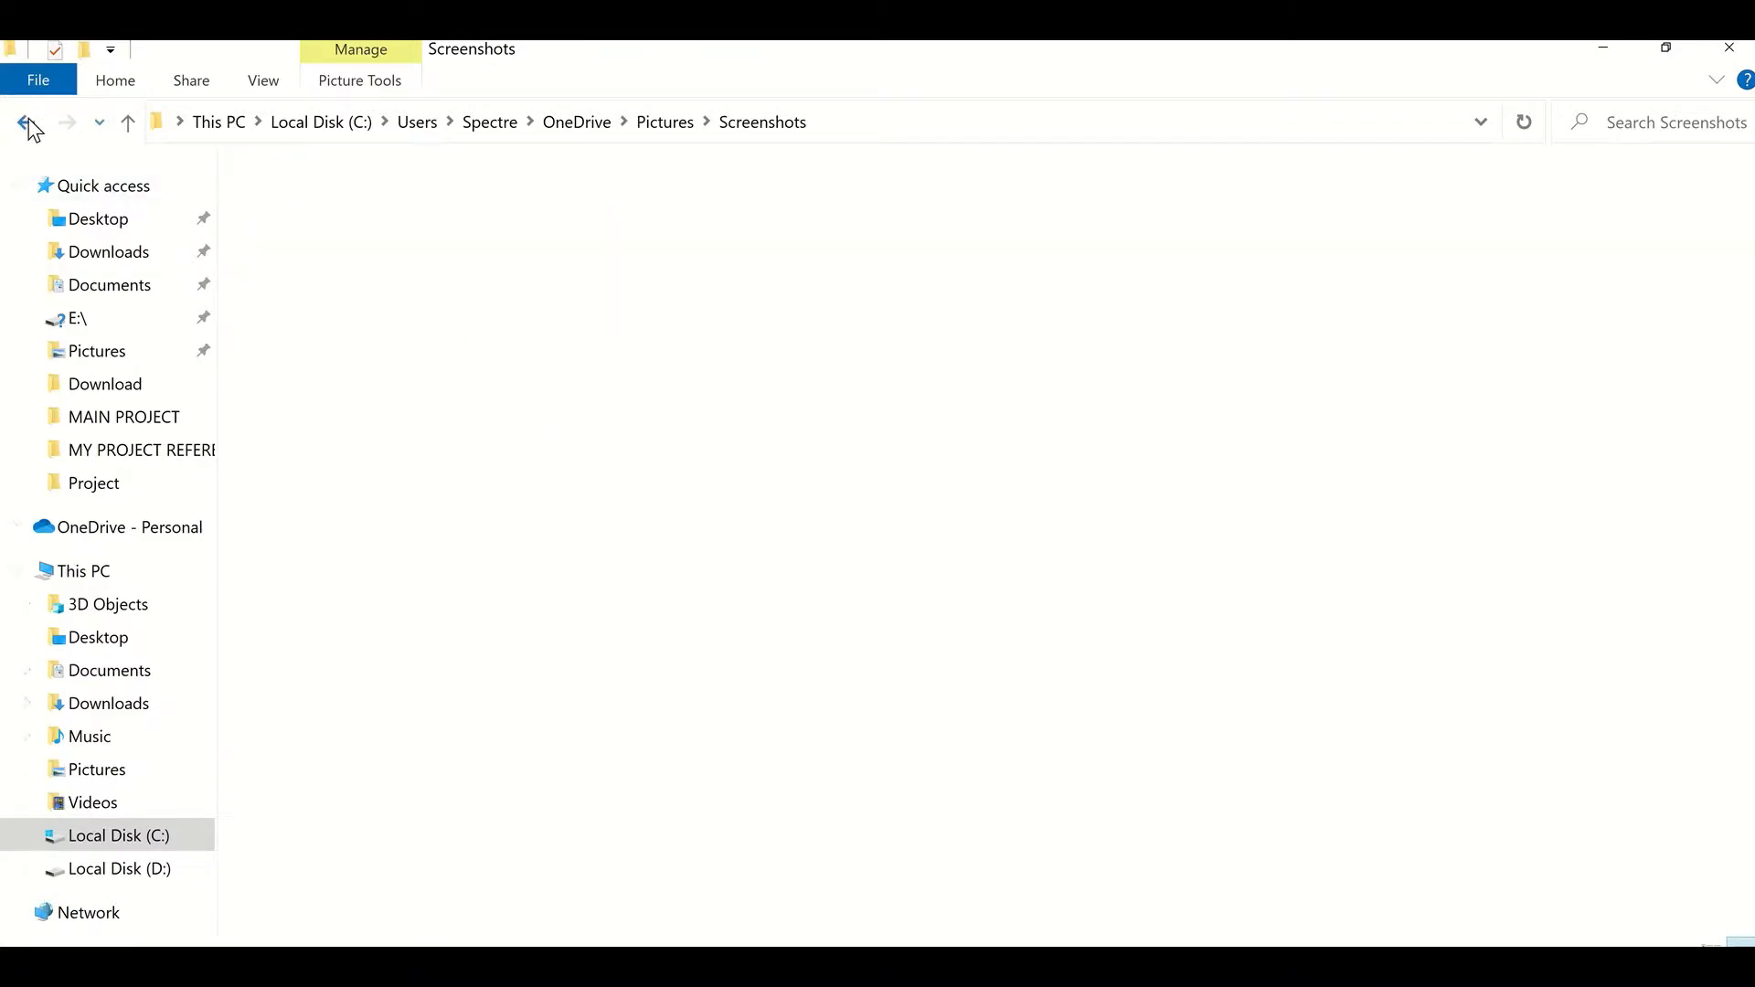
Step: Create a new folder named Personal Photos inside OneDrive's Pictures folder
right_click(480, 428)
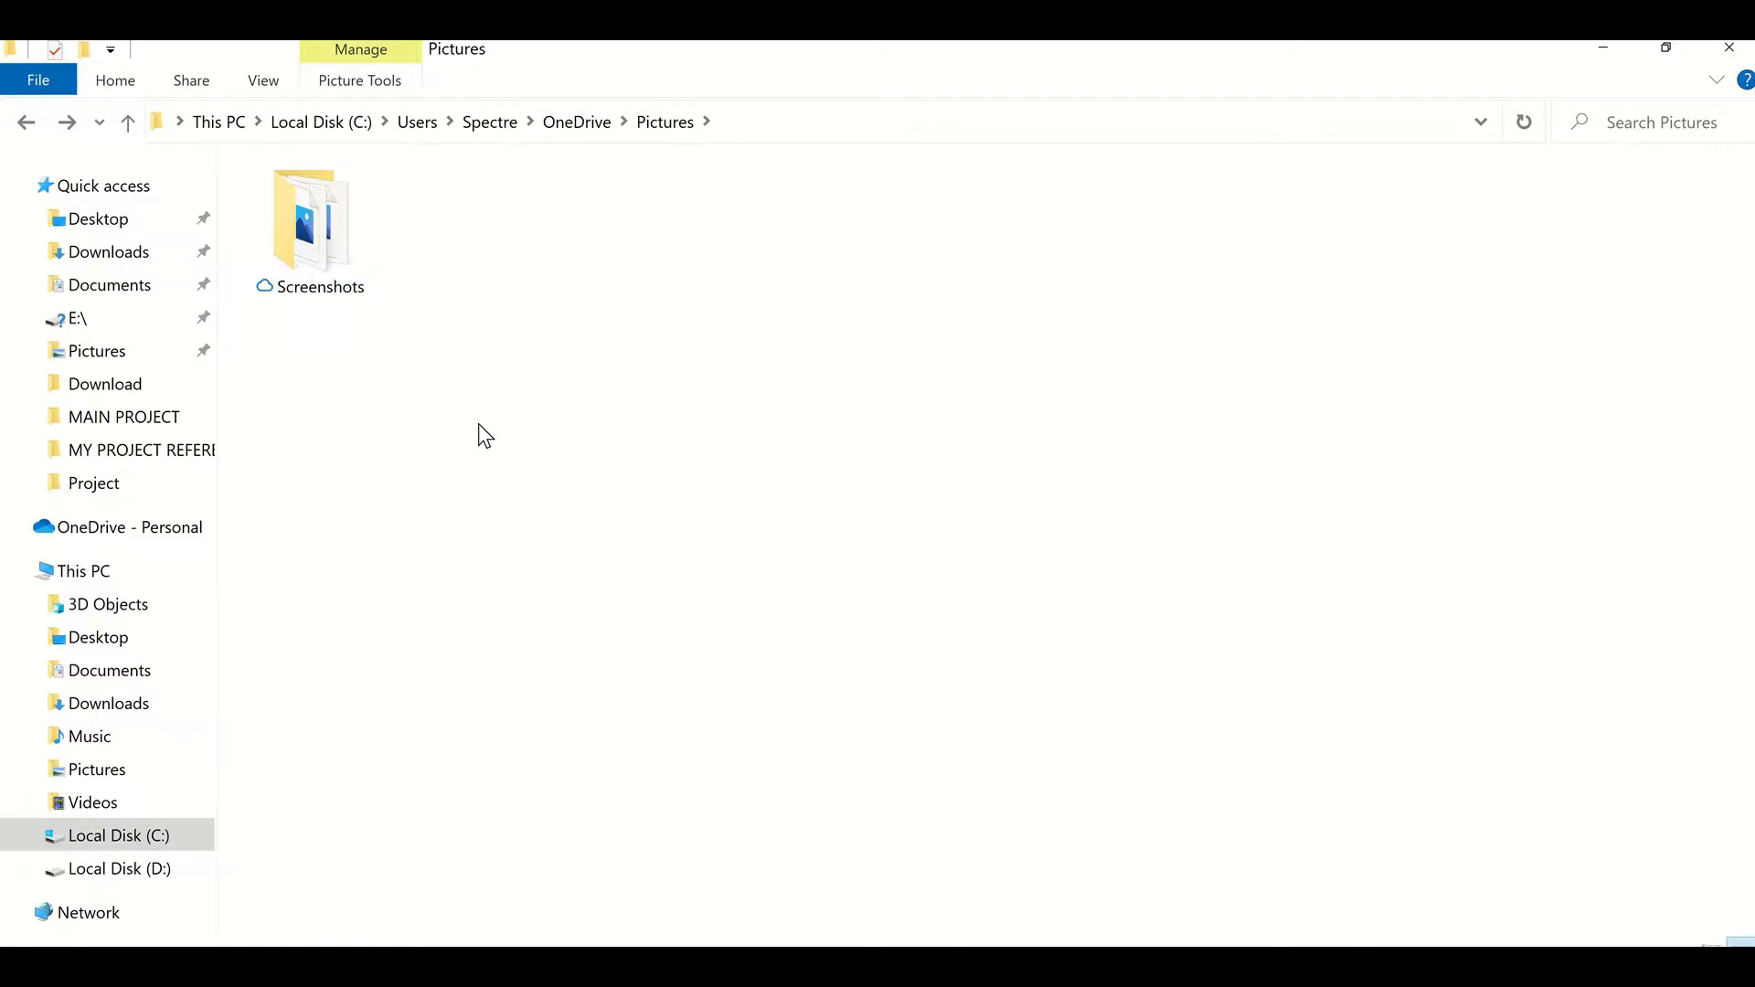
left_click(783, 395)
right_click(771, 402)
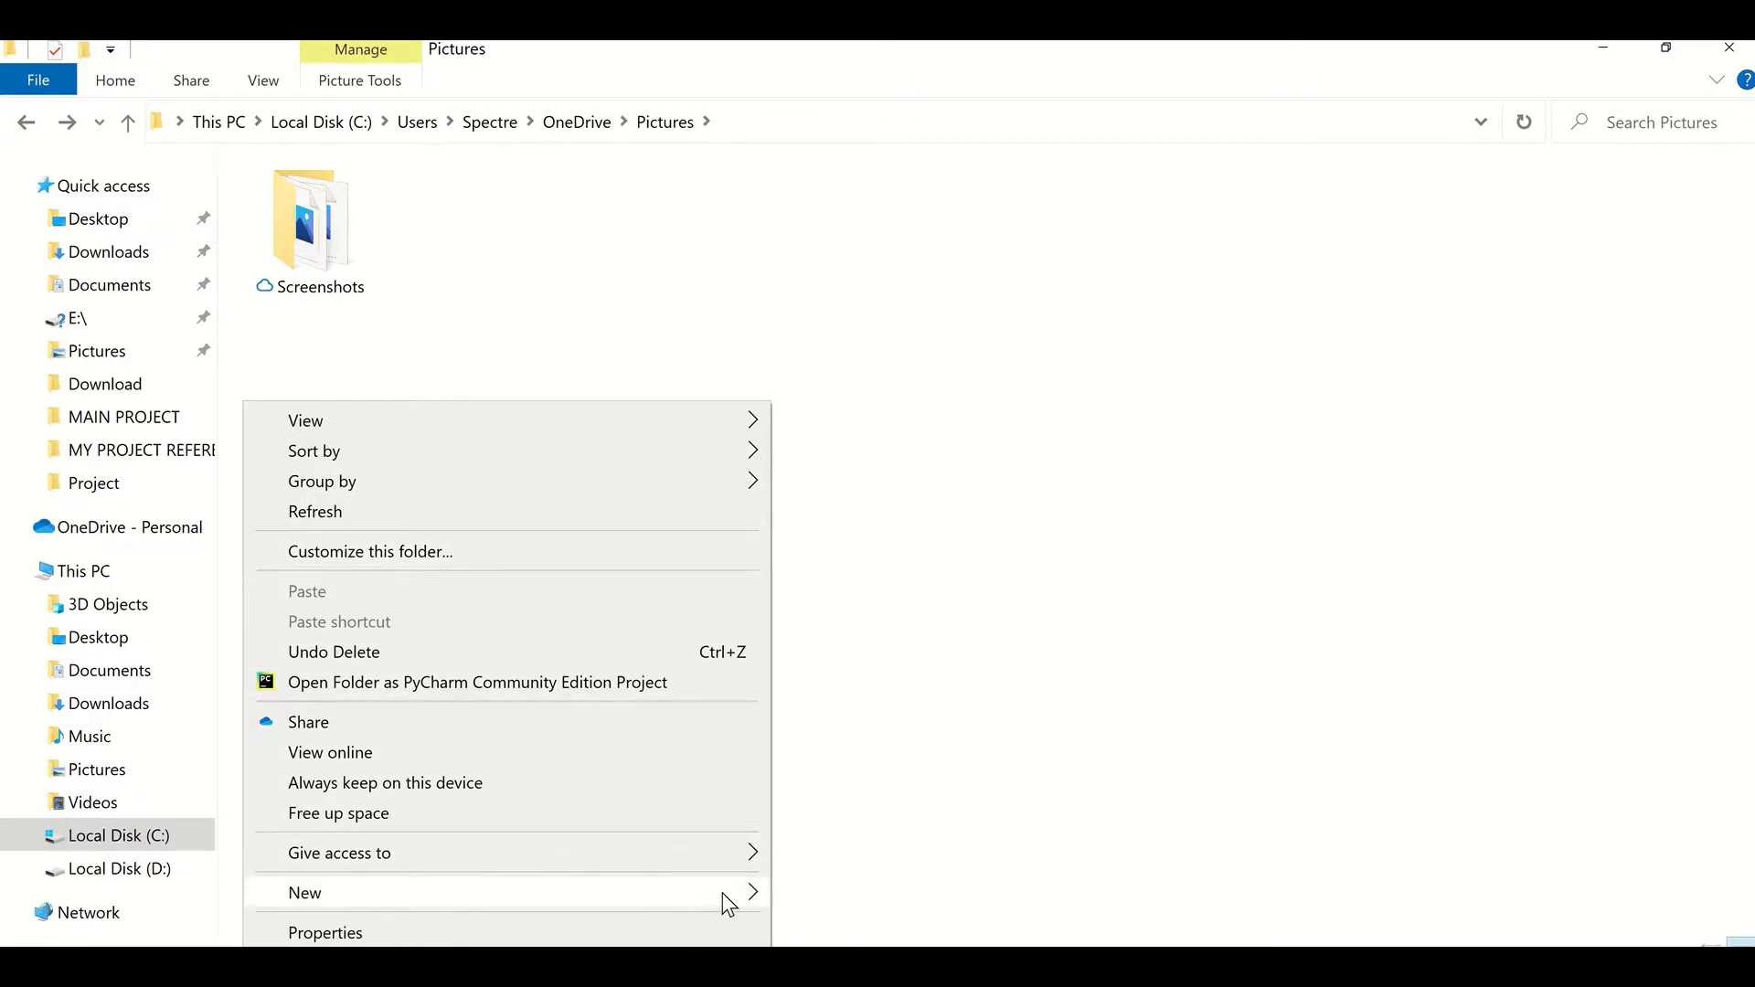
mouse_move(724, 896)
left_click(914, 610)
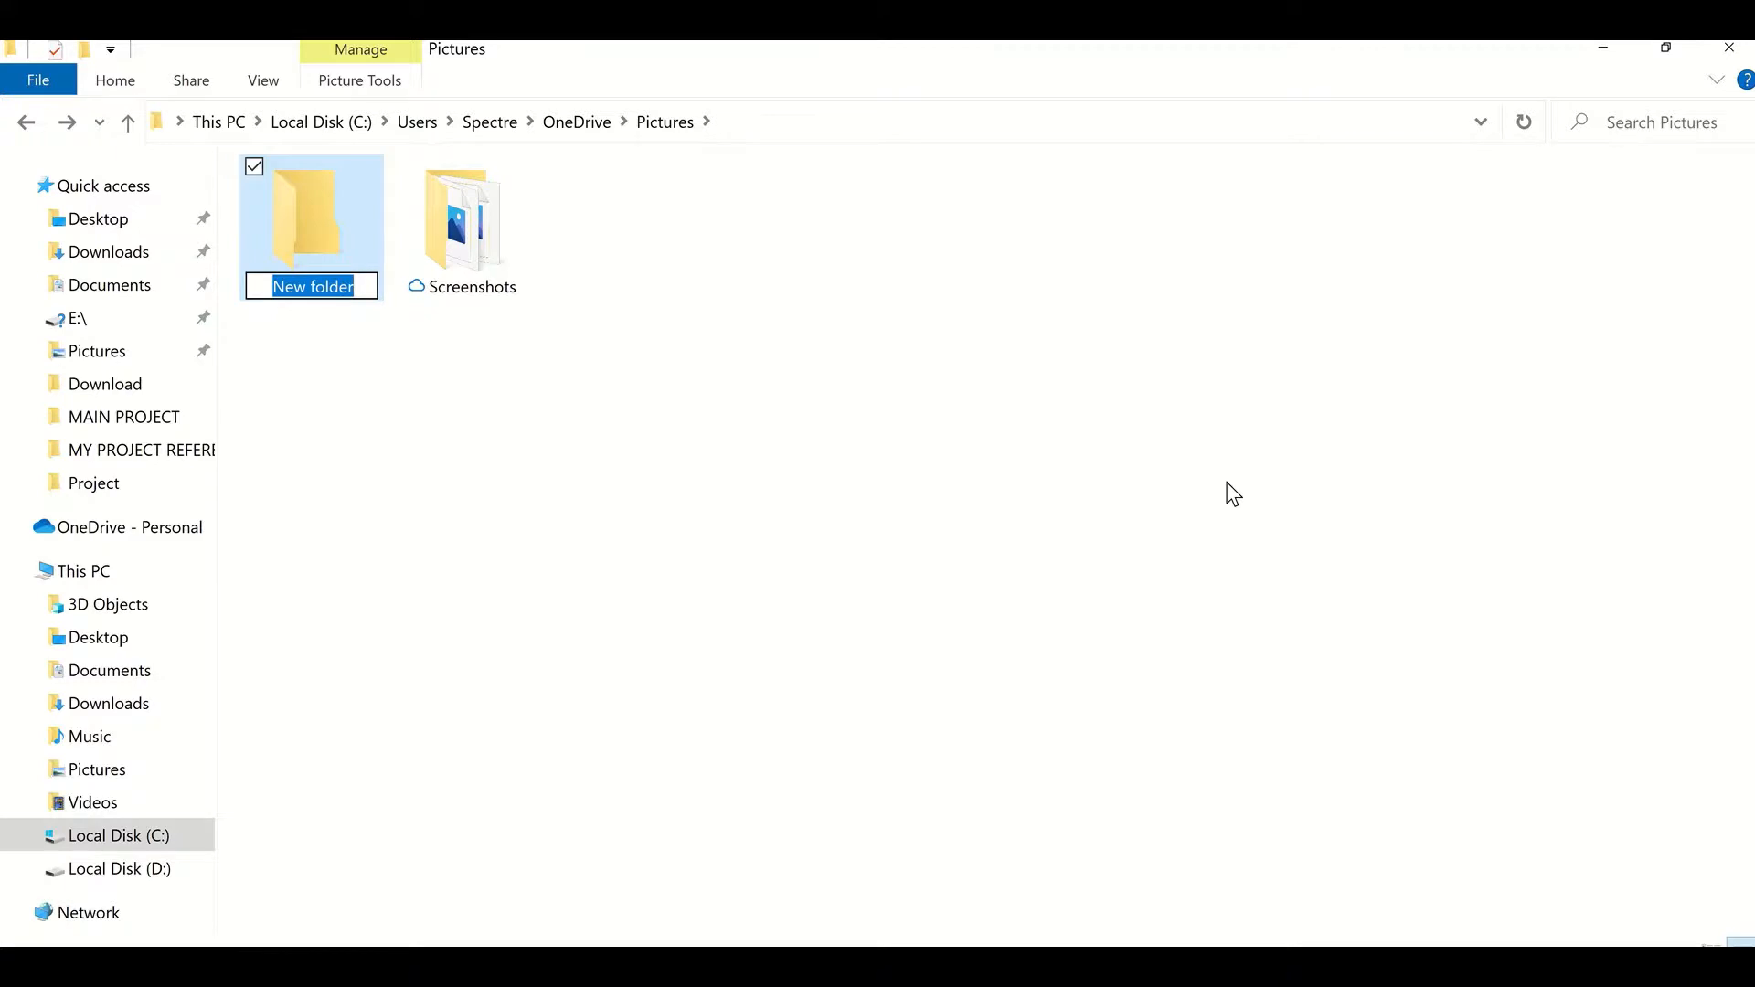
type("Person")
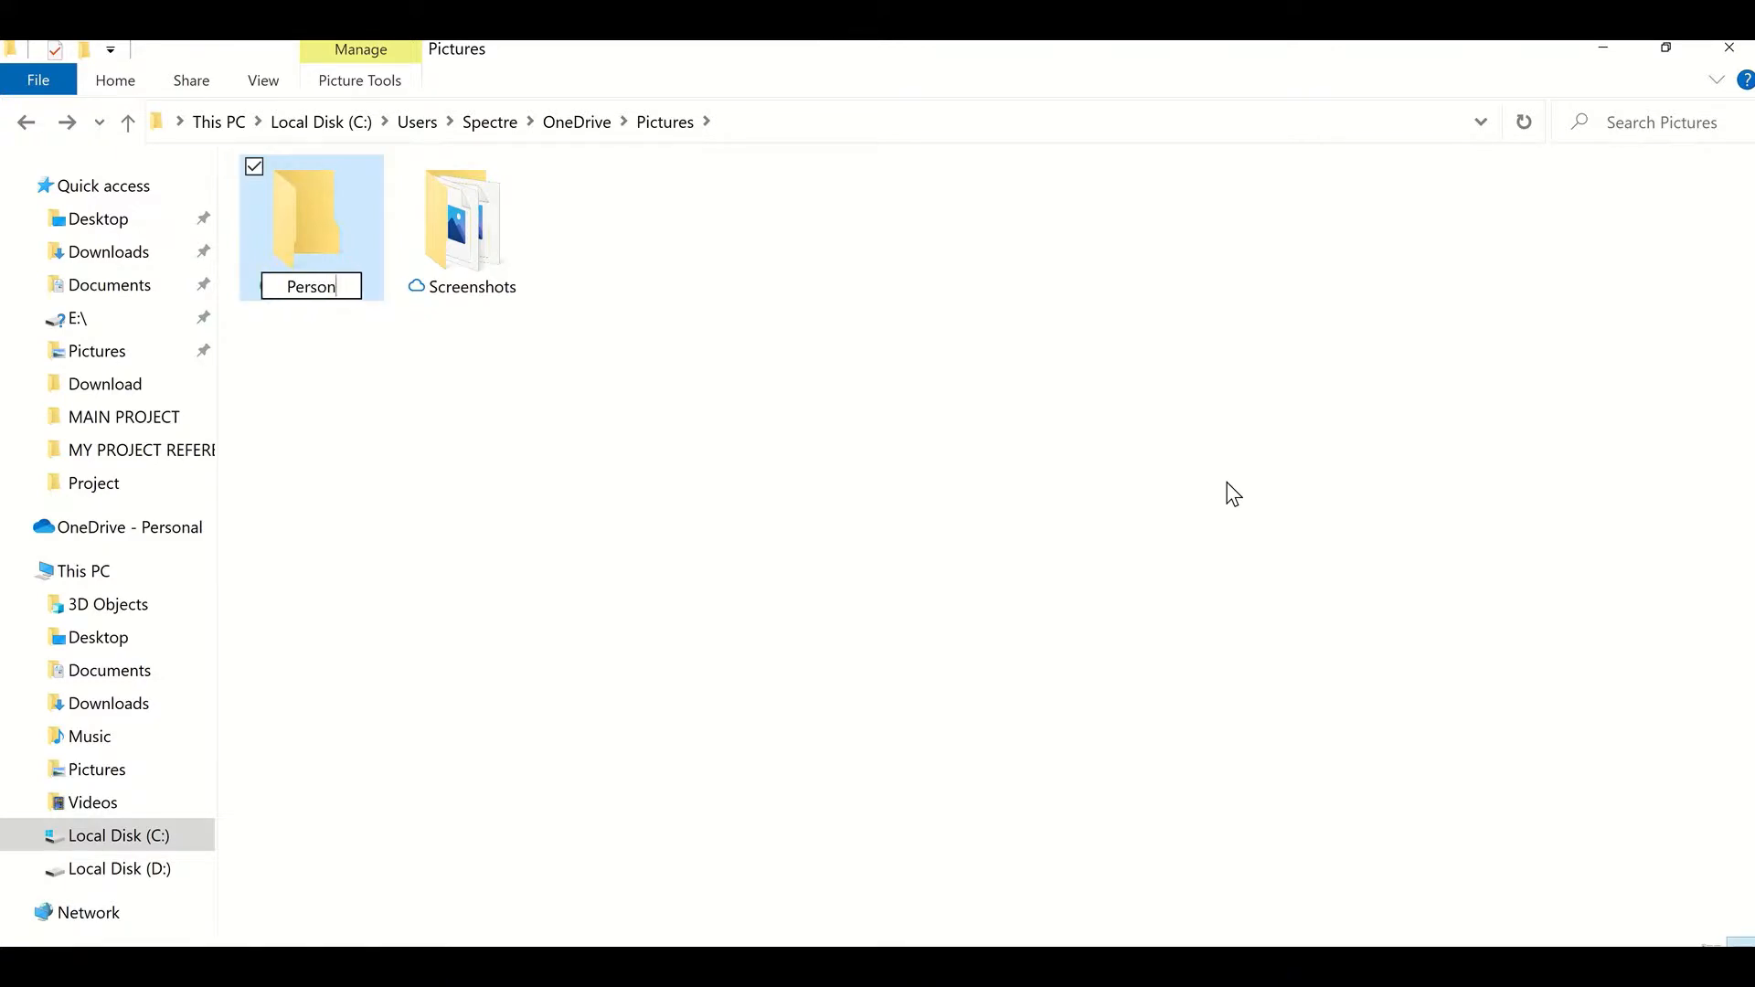
type("al Photot")
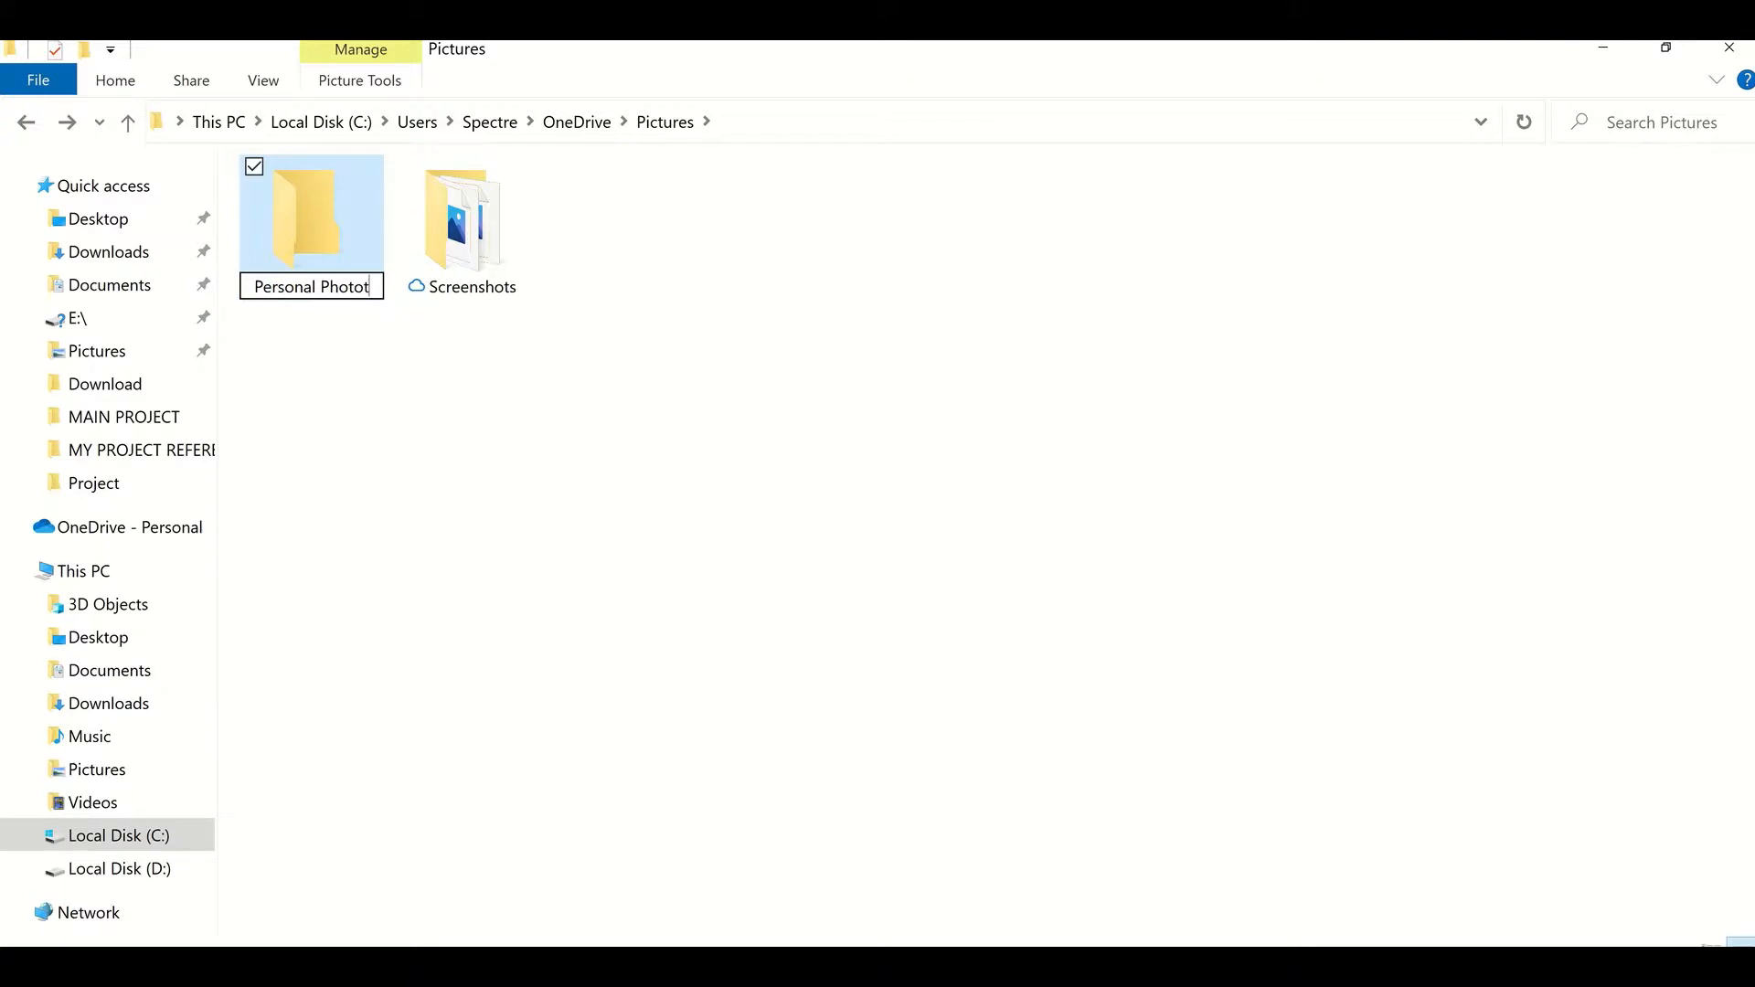
key("BackSpace")
type("s")
left_click(821, 354)
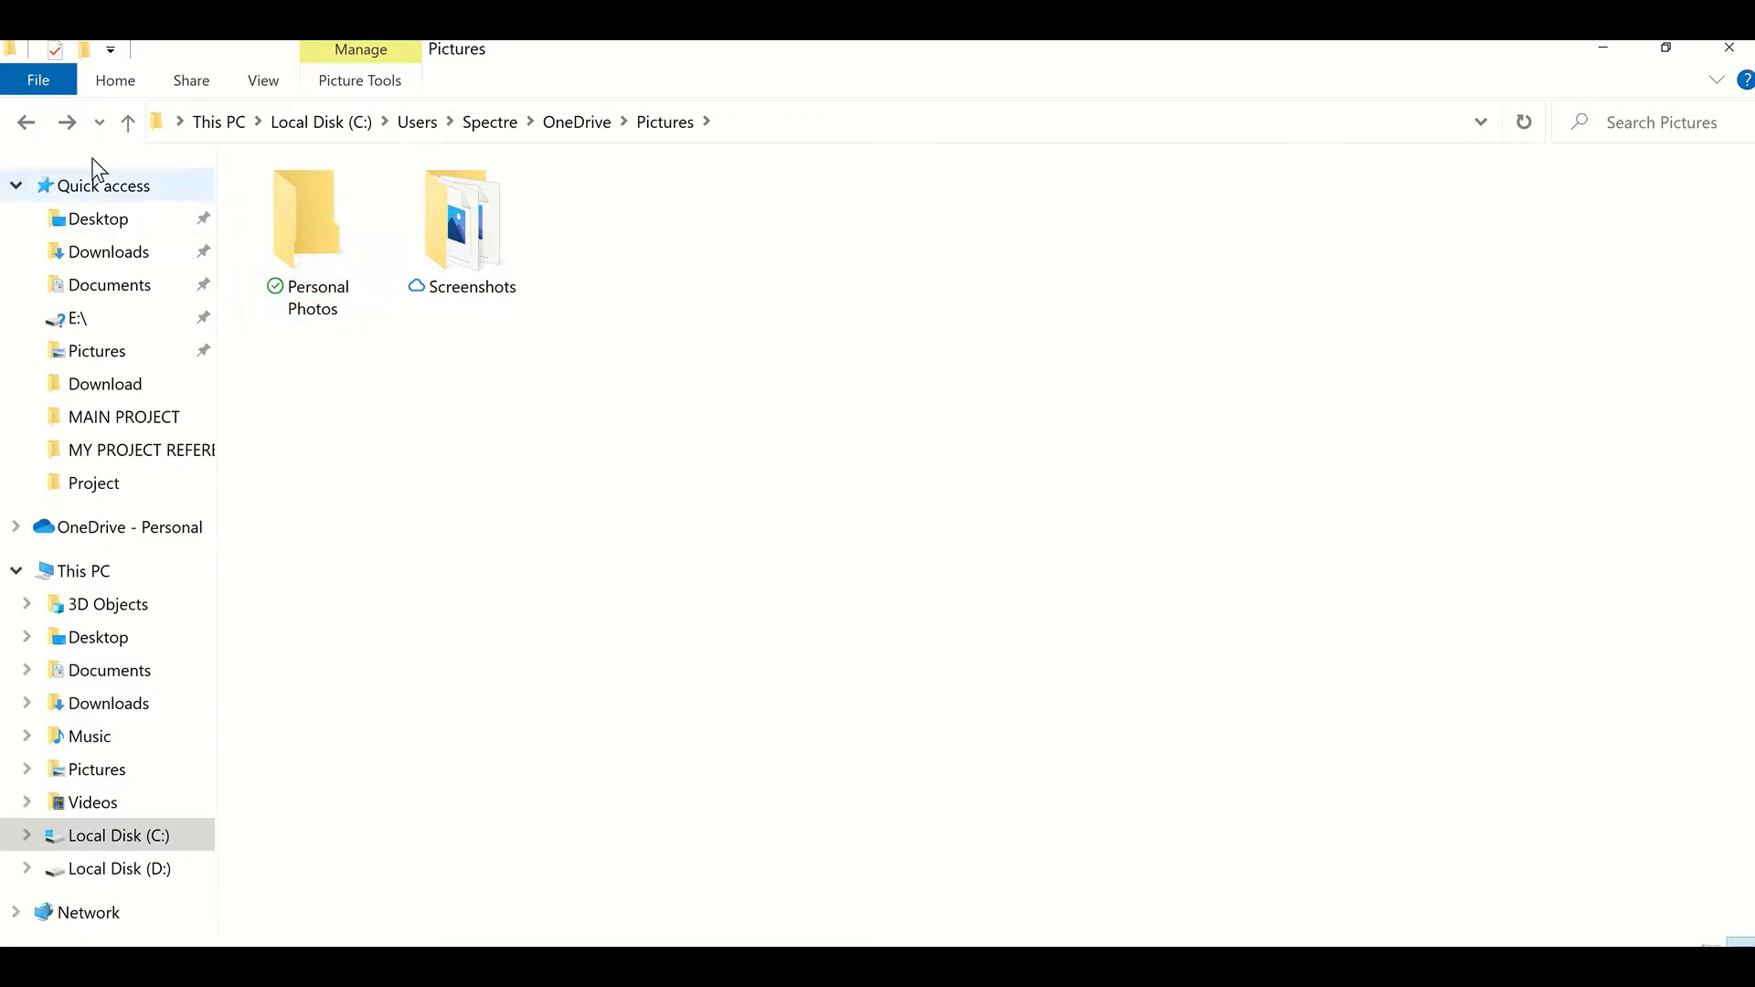
Step: Browse the OneDrive folder and its Pictures folder, checking Book.xlsx's sync status
left_click(573, 127)
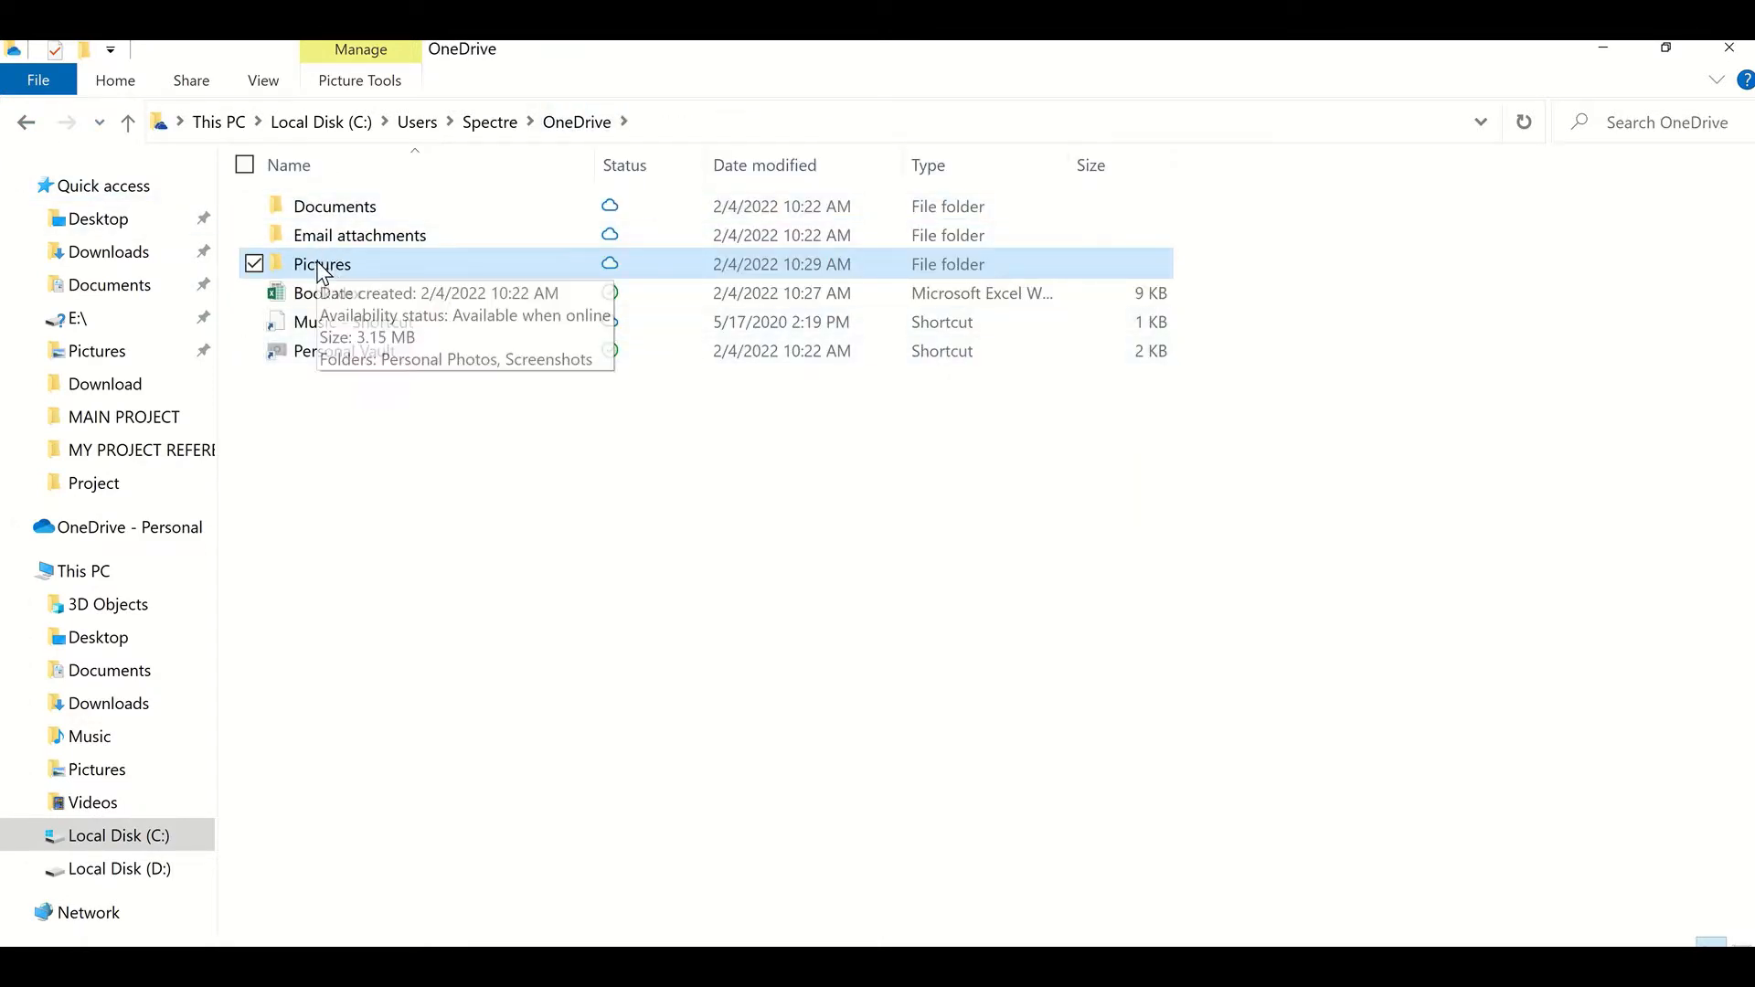
double_click(322, 267)
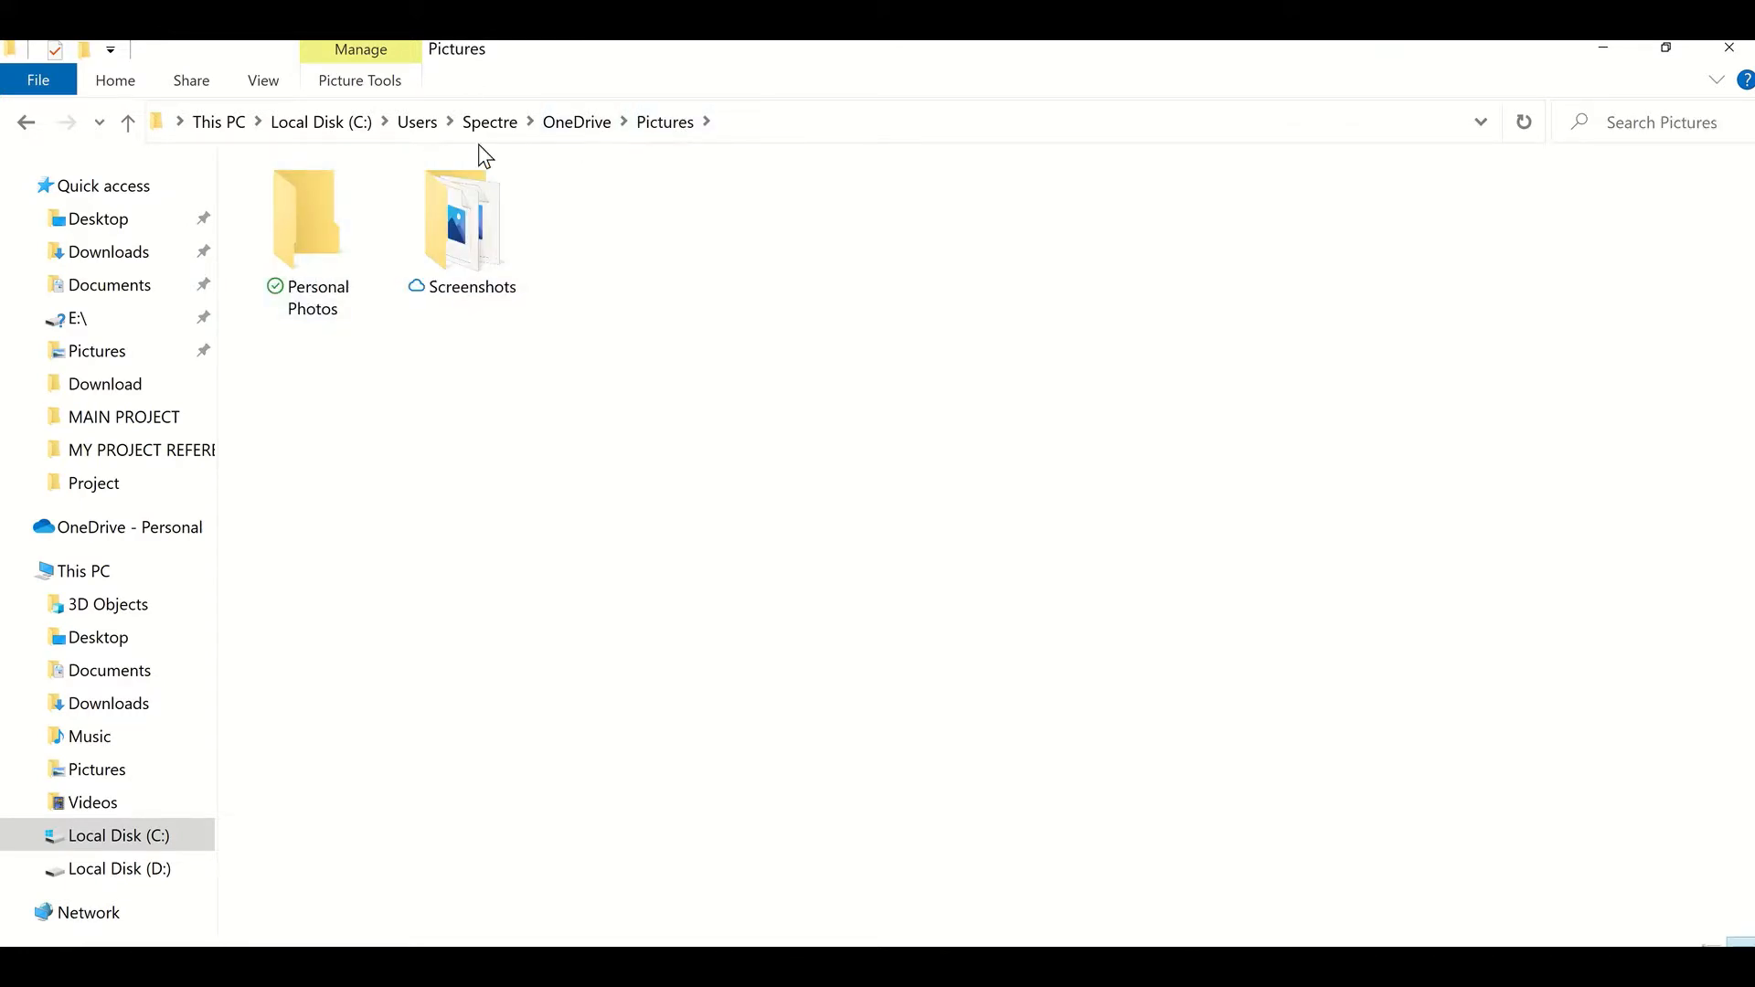
left_click(584, 124)
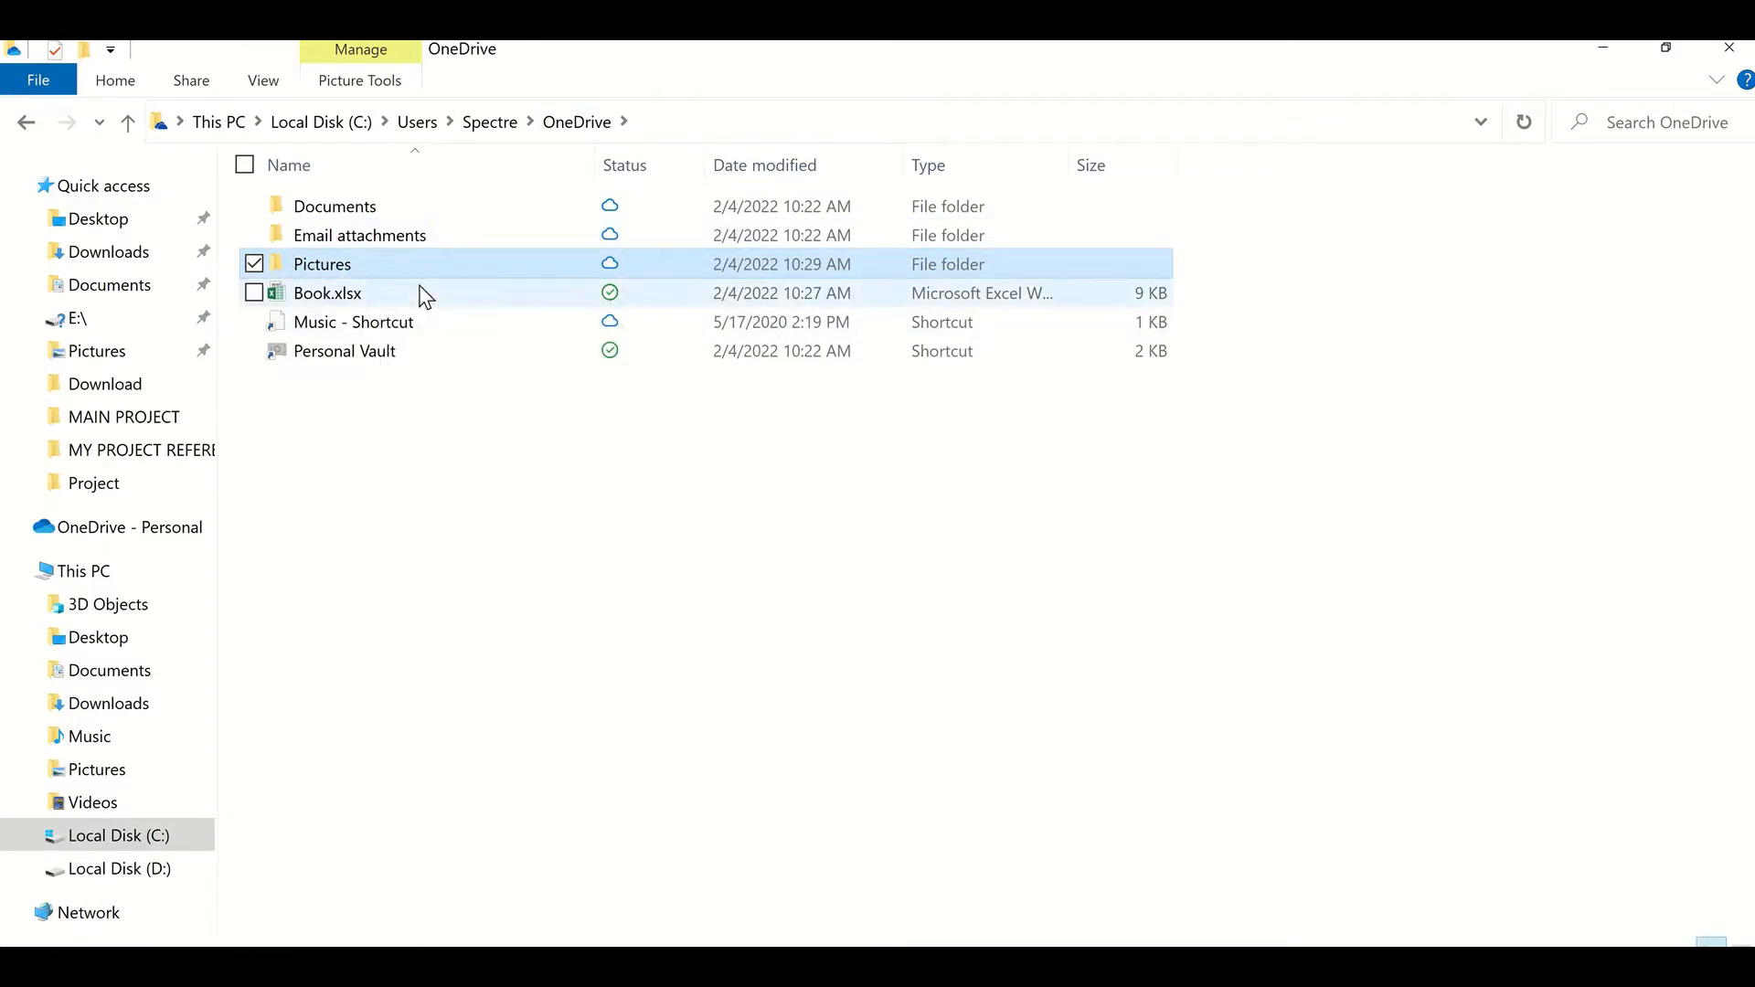
mouse_move(426, 297)
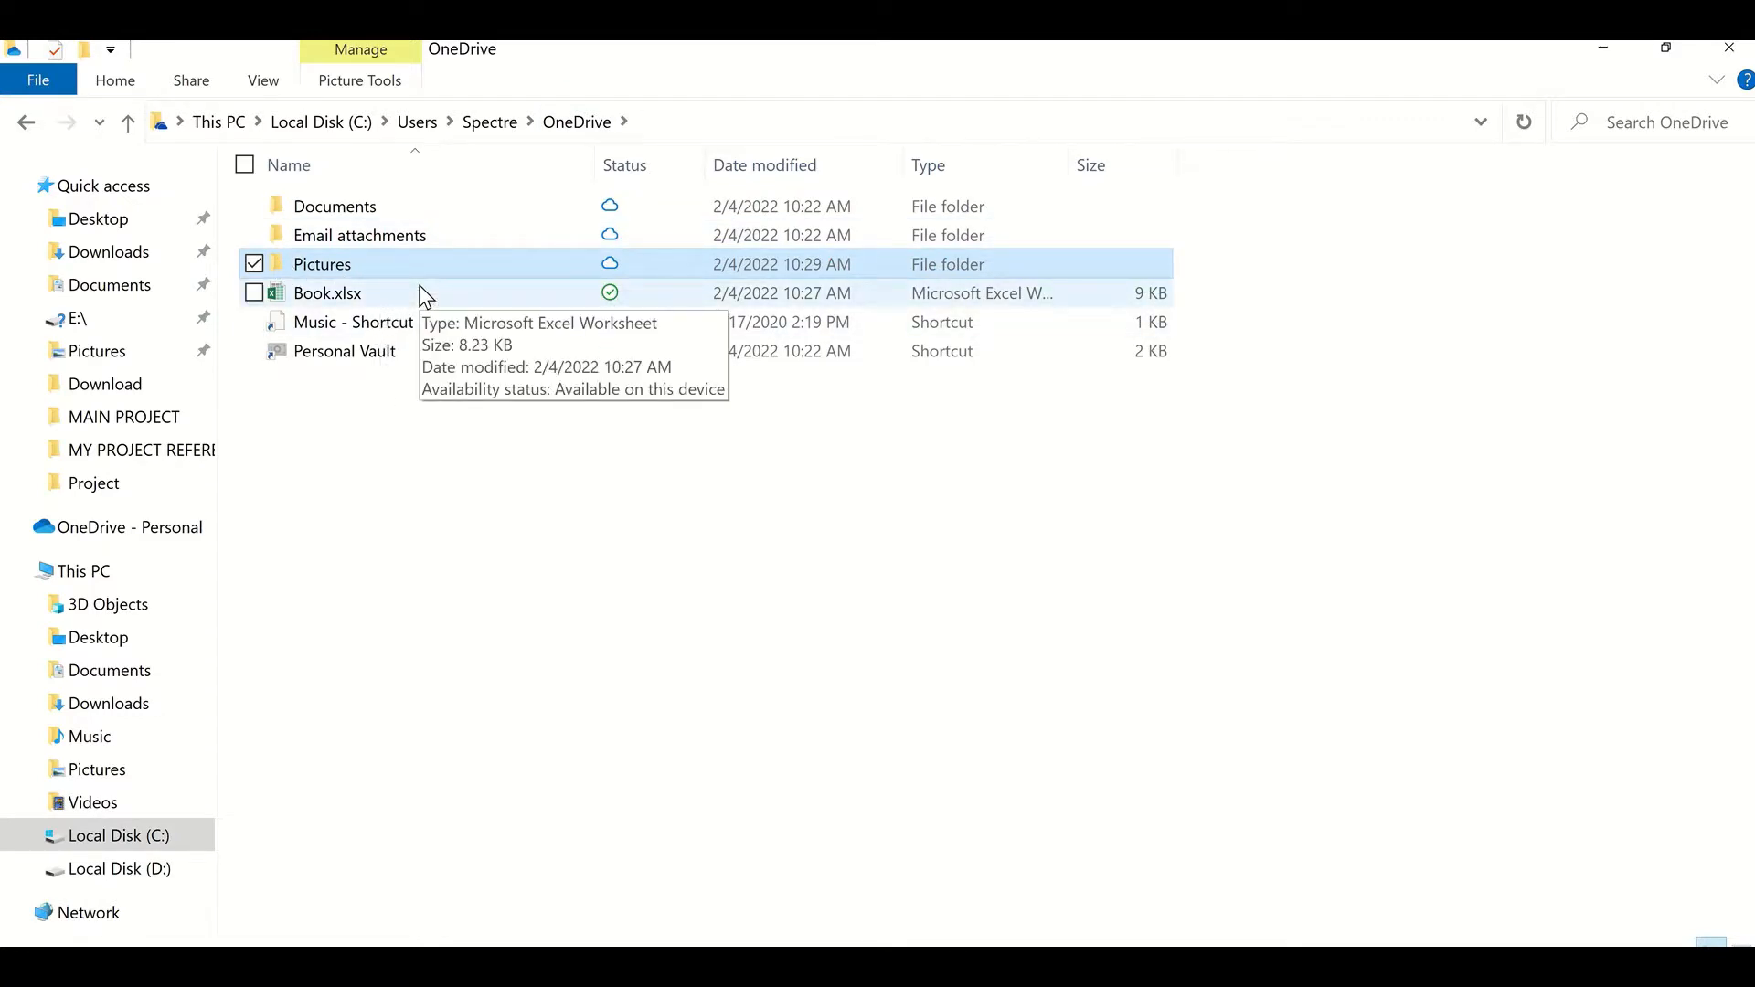
double_click(393, 238)
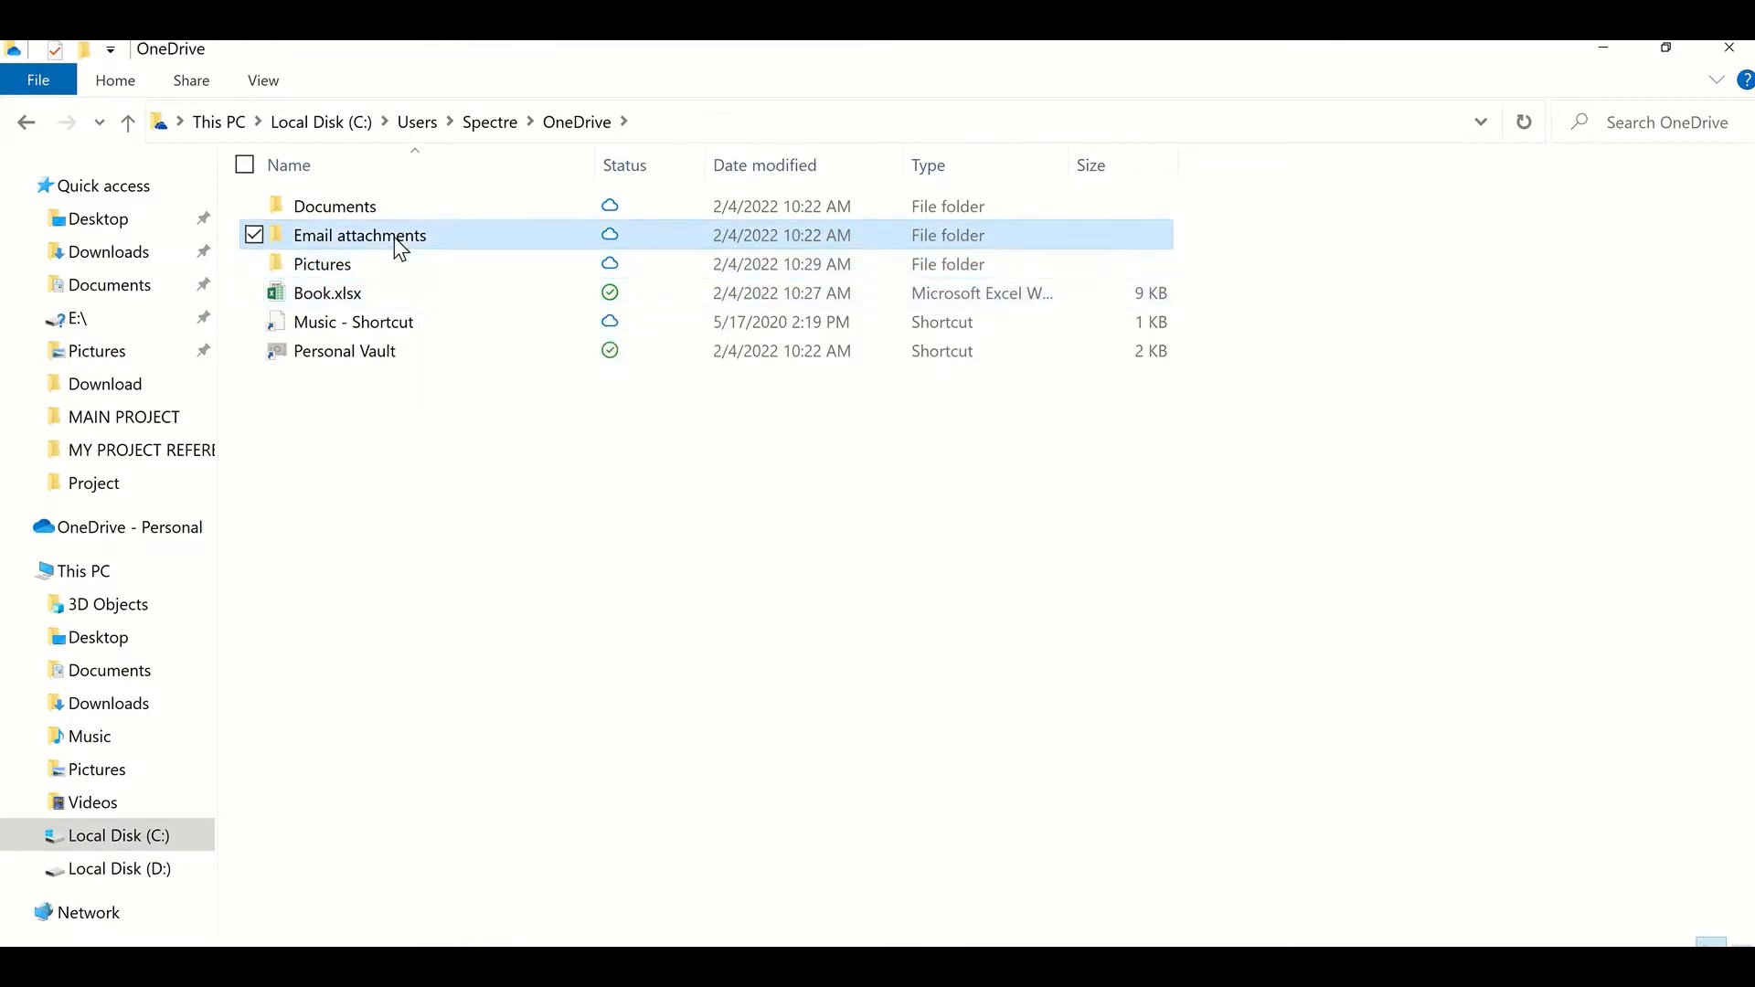
left_click(28, 120)
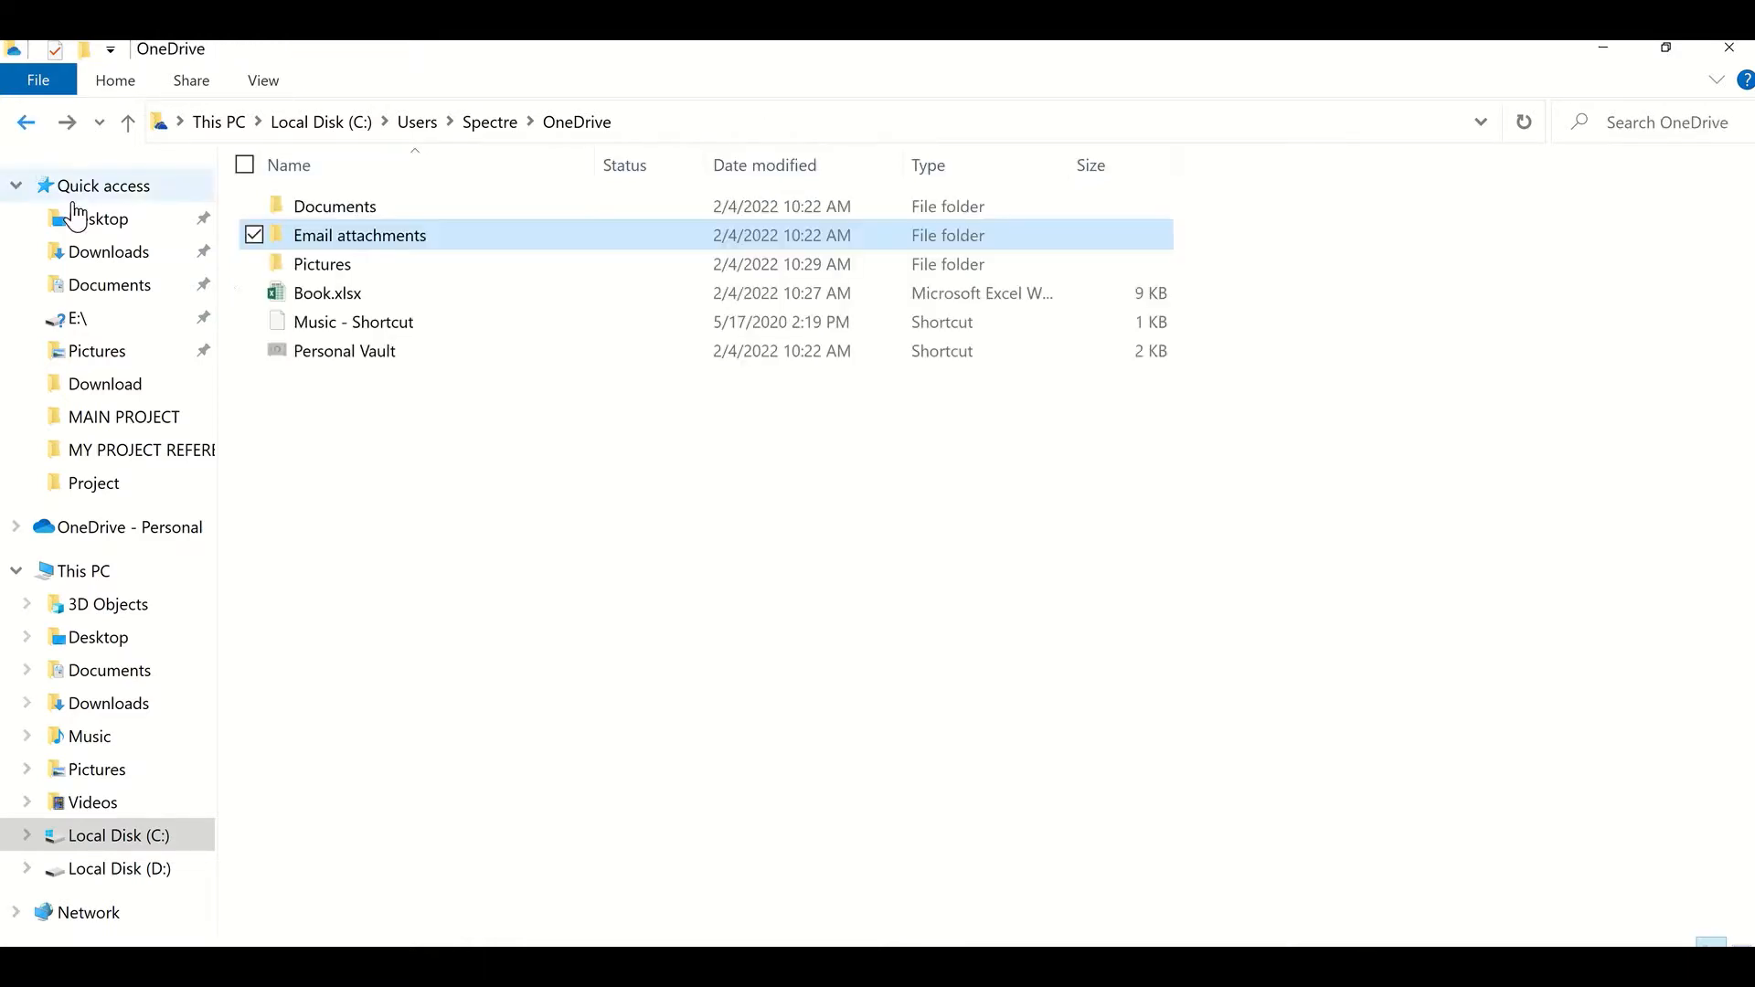
Step: Open the Documents folder in OneDrive
left_click(384, 238)
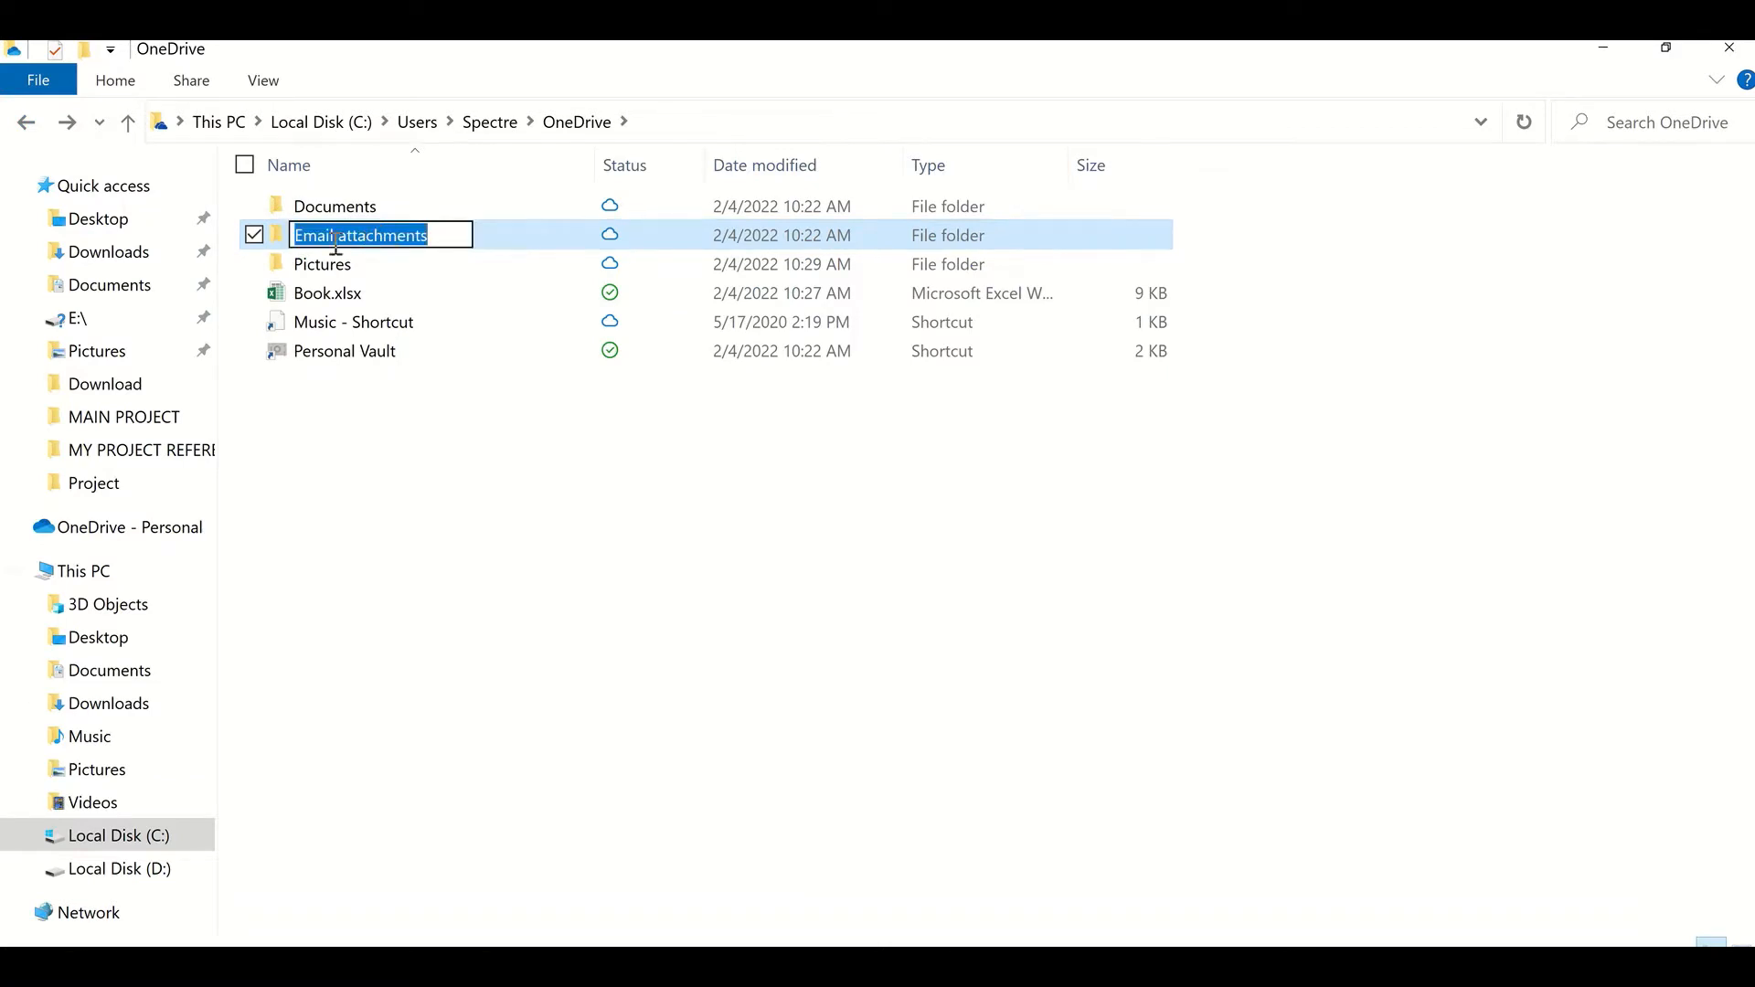
left_click(265, 236)
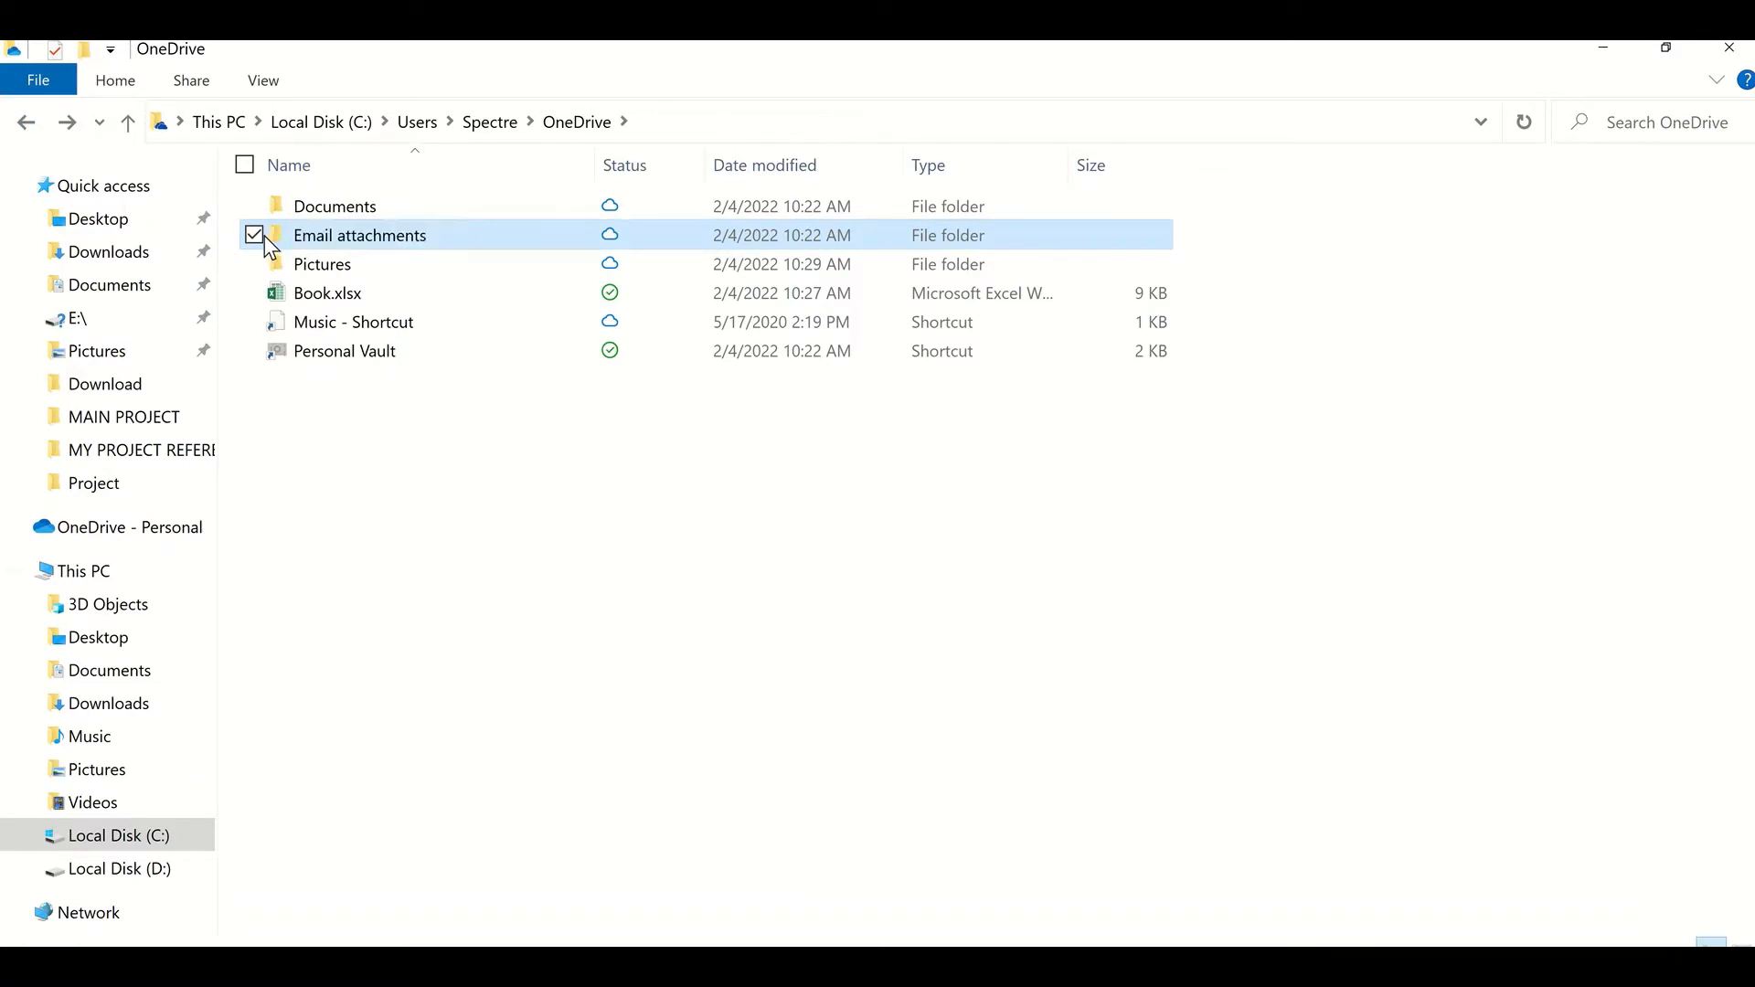
left_click(309, 208)
double_click(311, 210)
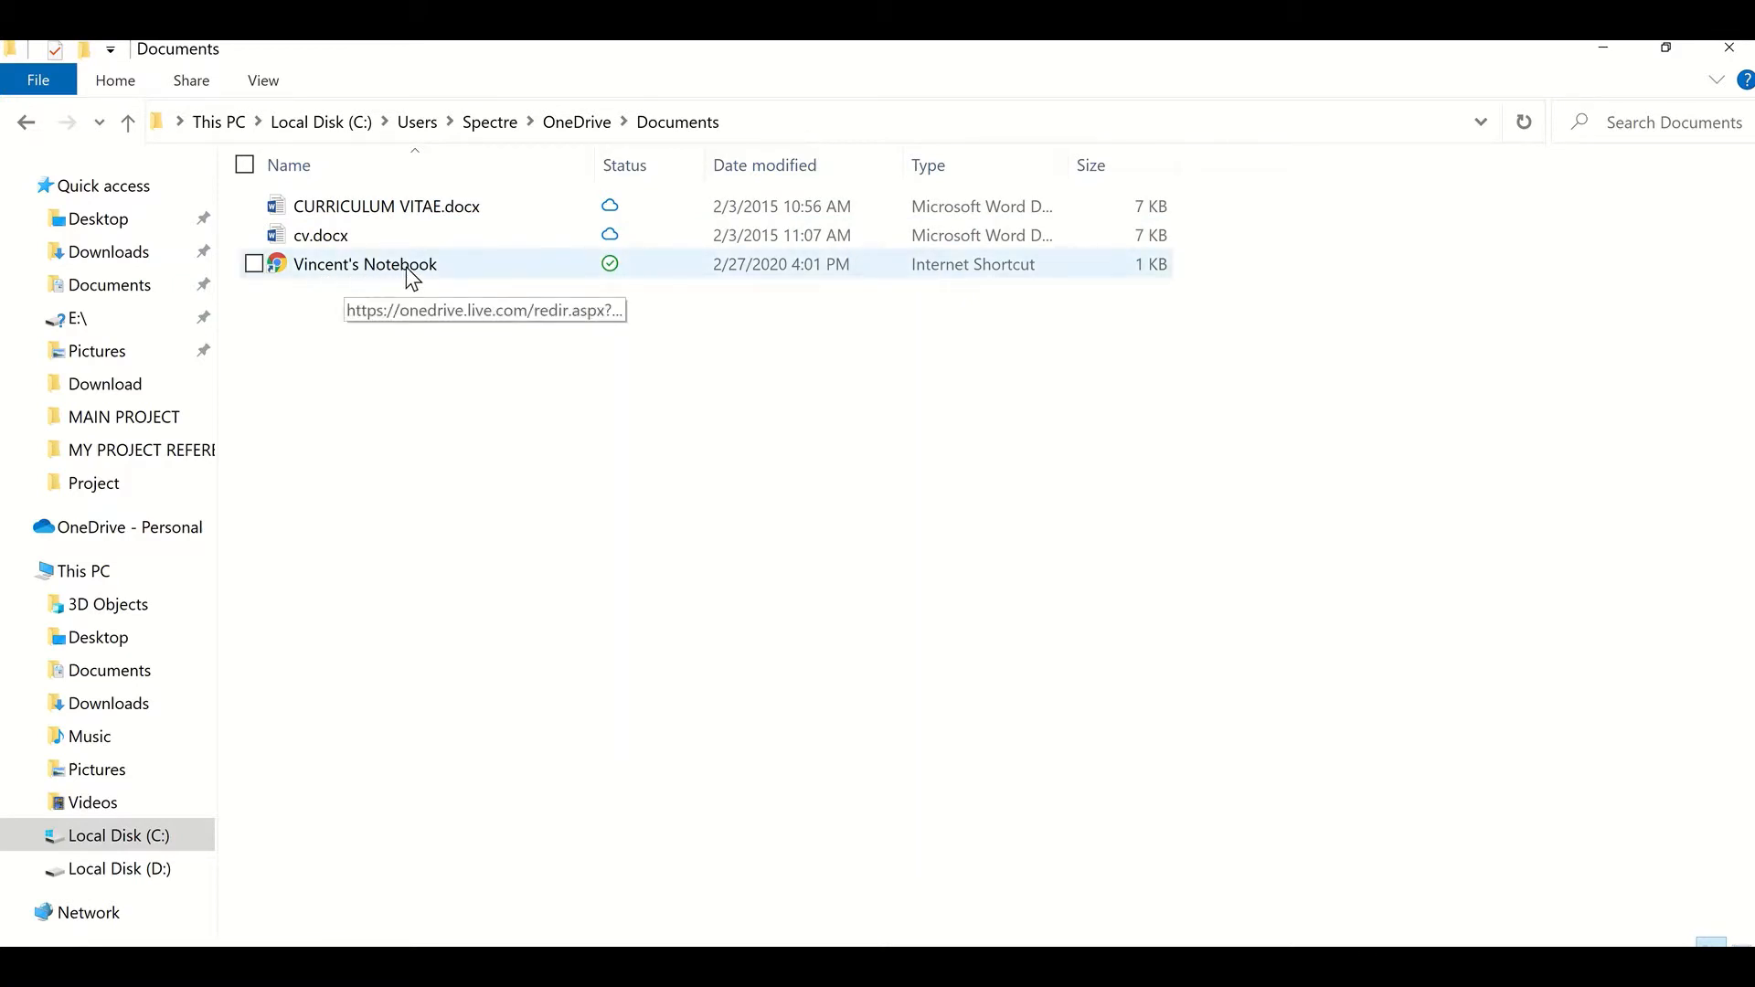
Step: Open the notebook internet shortcut in the browser, close its tab, and go back to the OneDrive folder
double_click(441, 266)
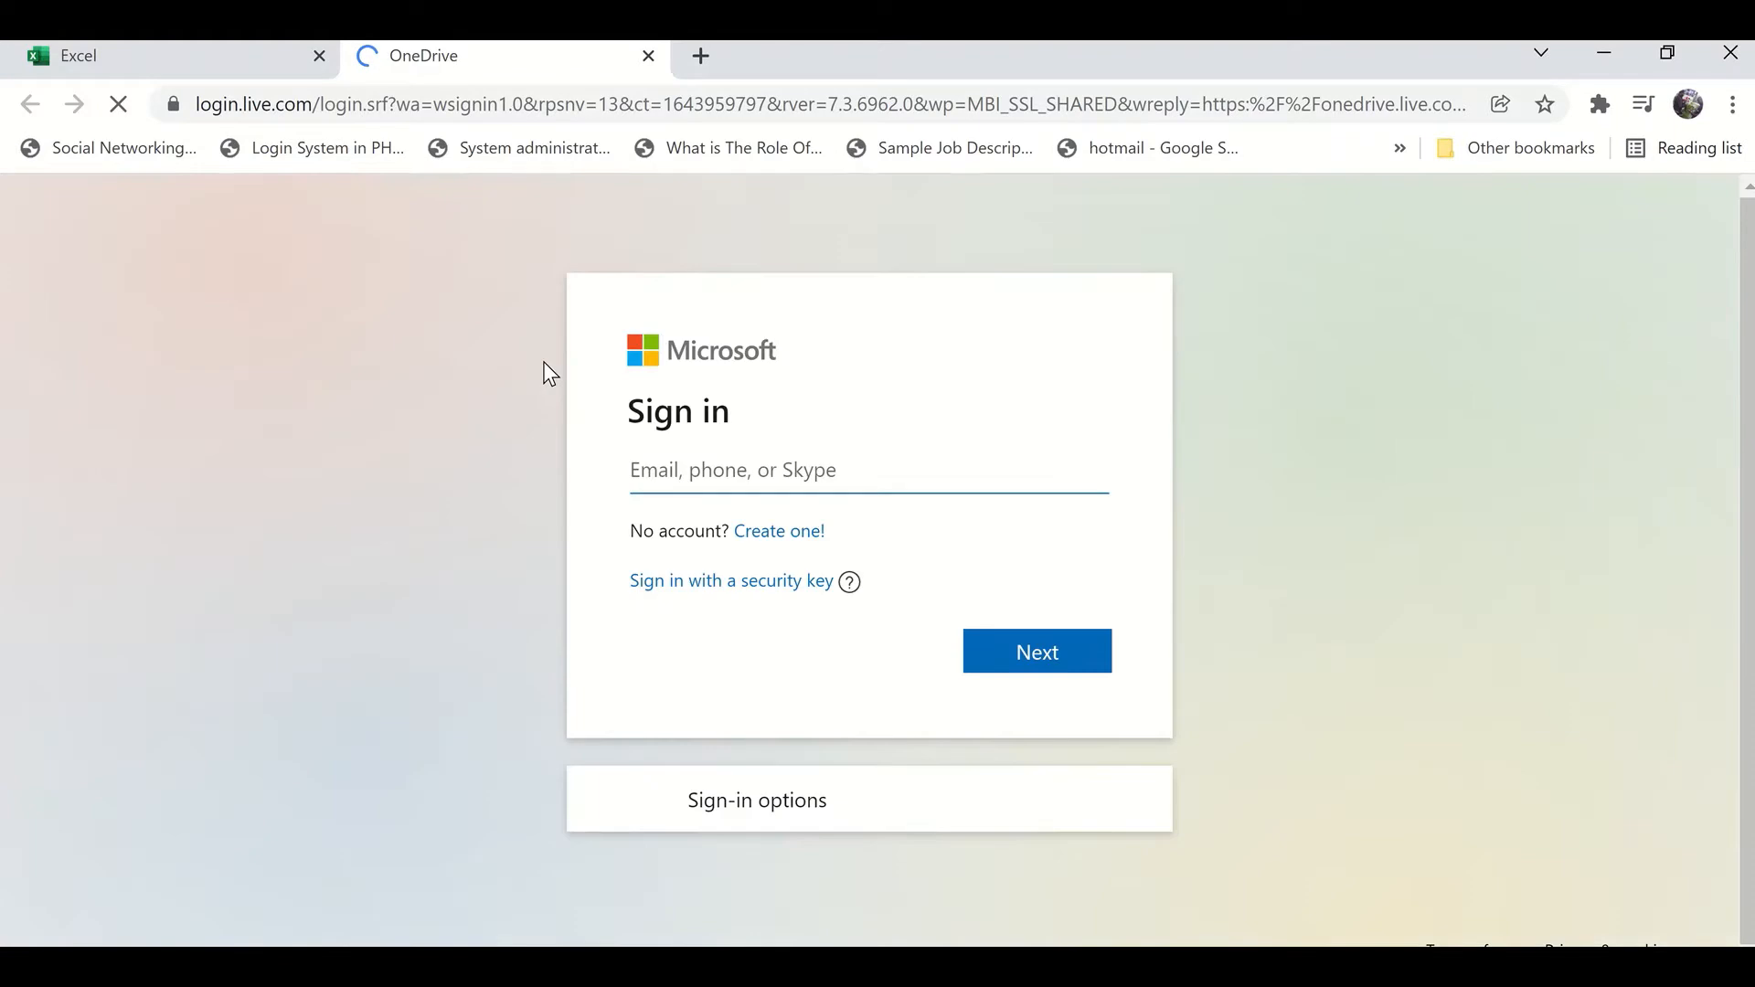
left_click(653, 55)
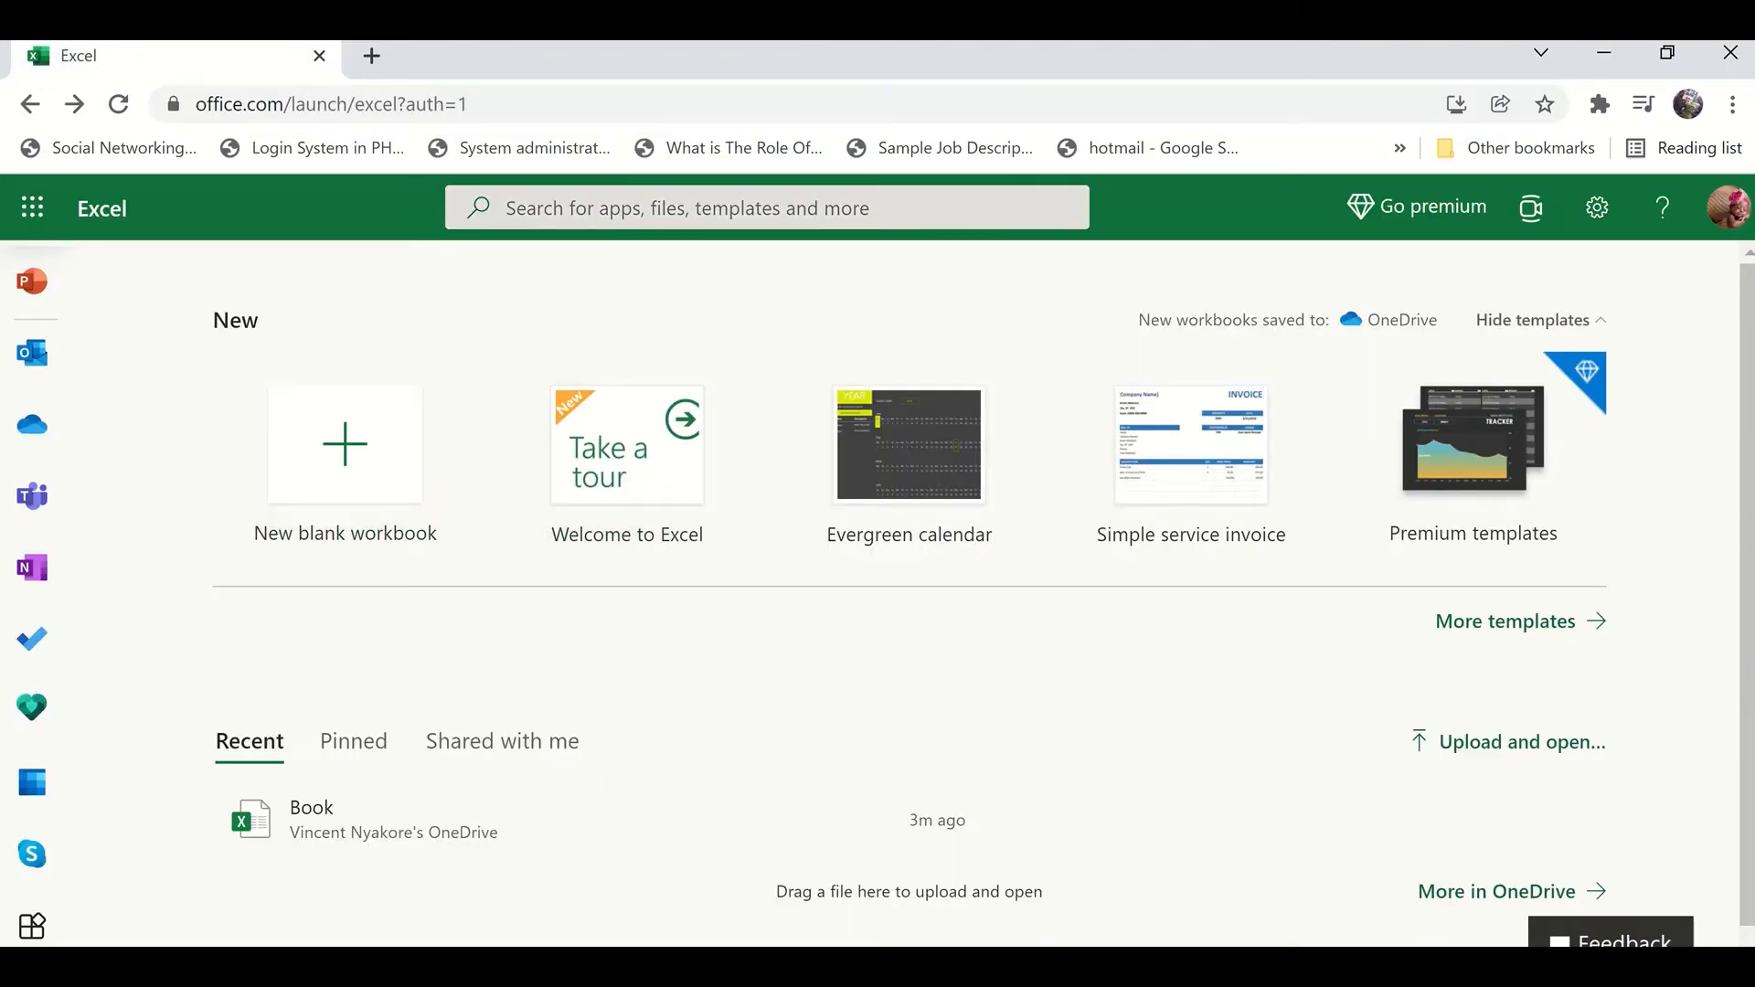
left_click(975, 882)
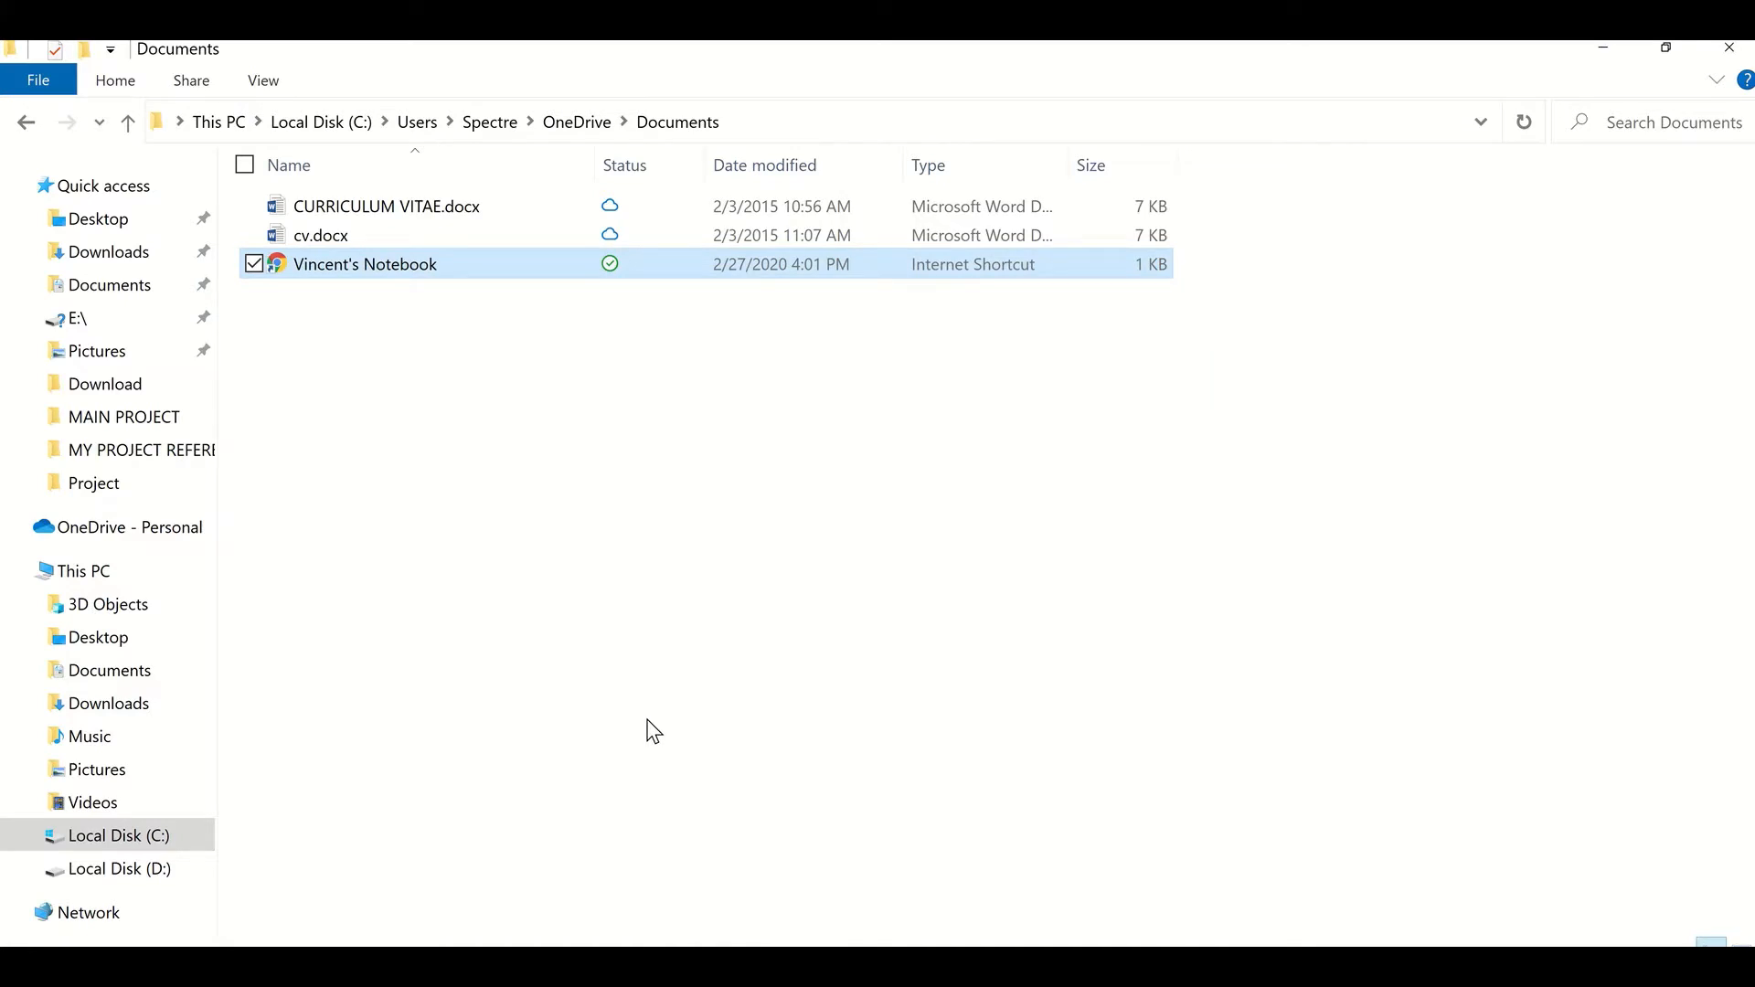
left_click(27, 127)
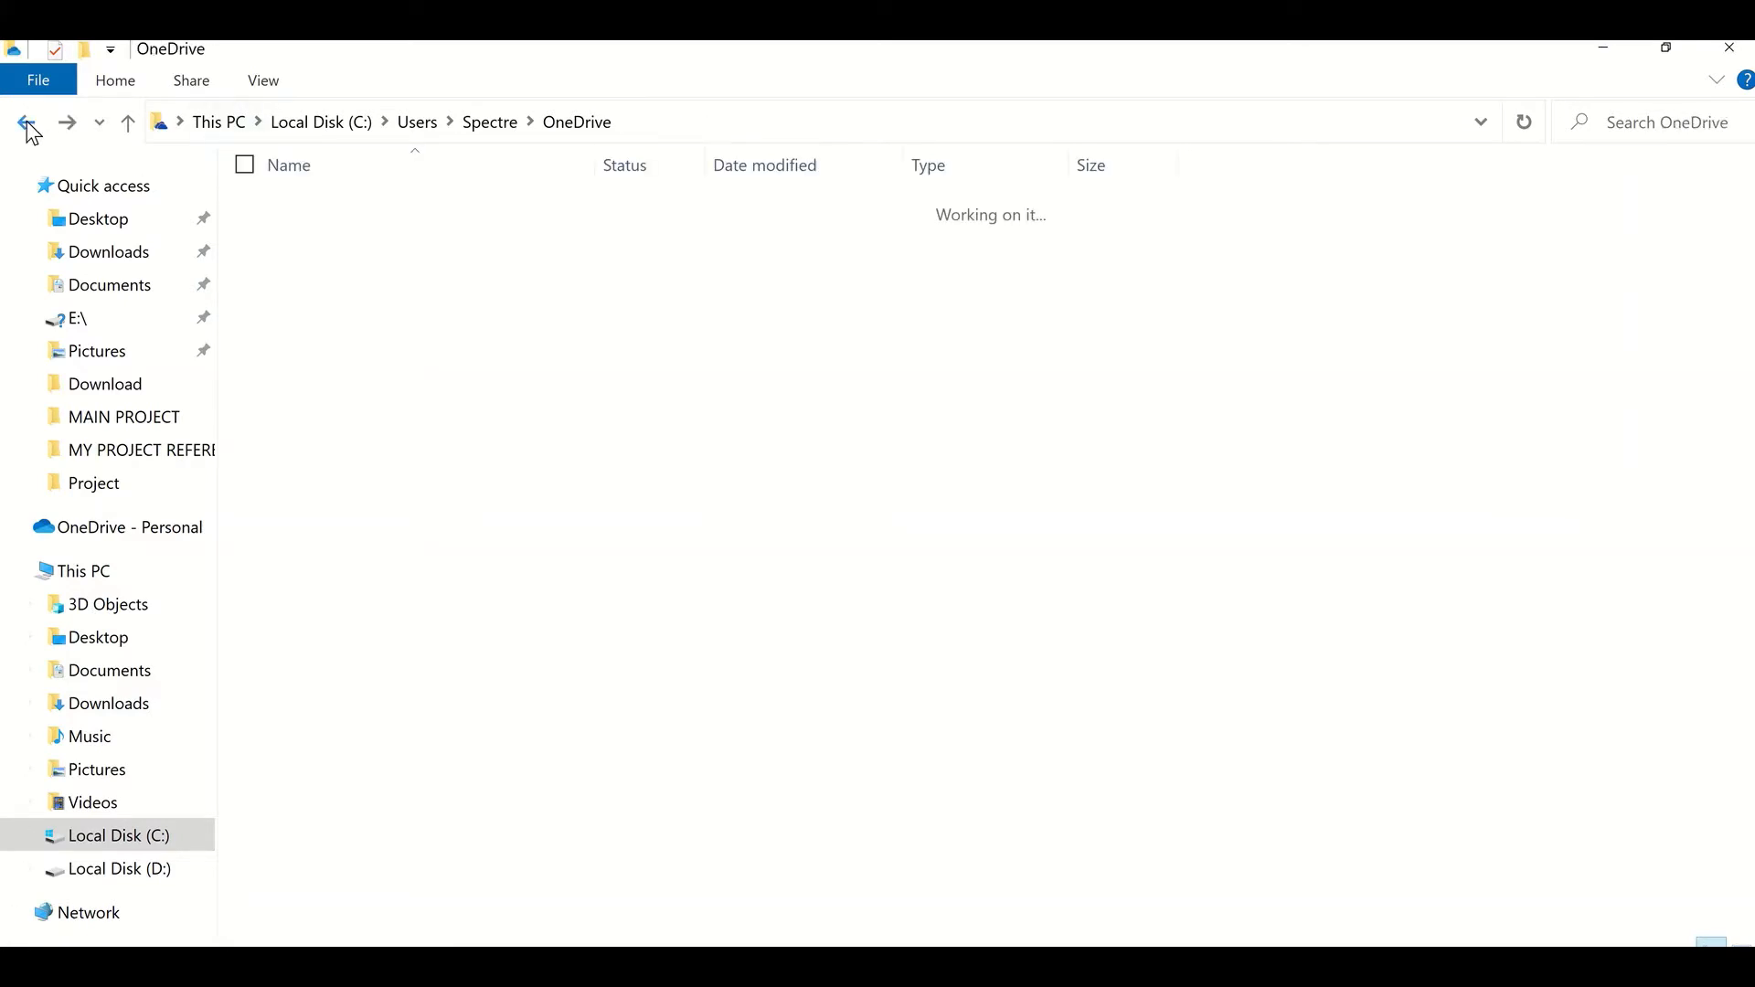